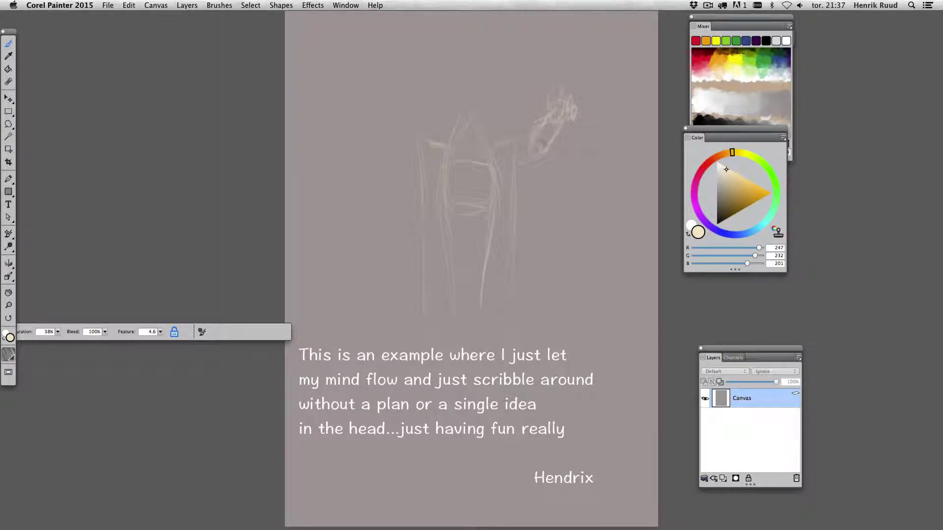
- Sketch the draped sleeve of one raised arm, the hood's edge, and the opposite raised hand of the robed figure
left_click_drag(531, 205, 492, 256)
left_click_drag(450, 174, 445, 236)
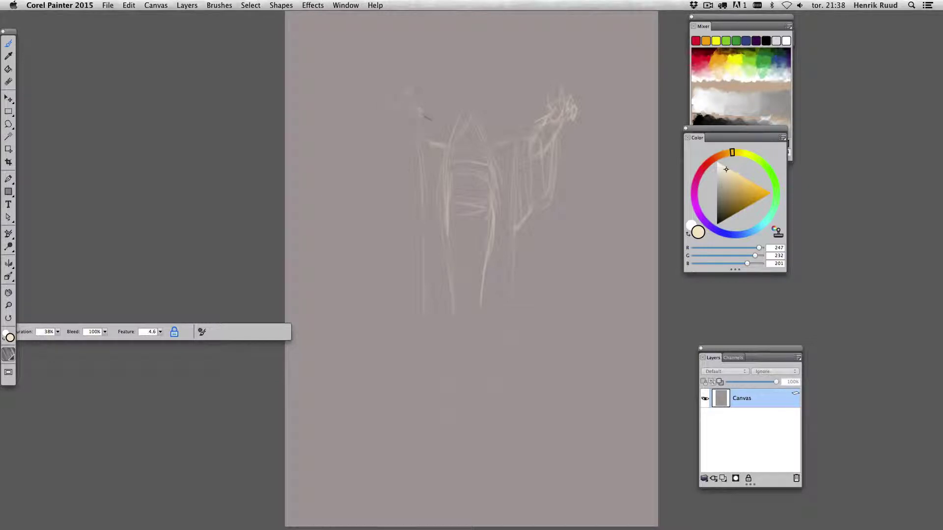
left_click_drag(381, 83, 420, 122)
left_click_drag(411, 84, 399, 102)
left_click_drag(388, 96, 380, 104)
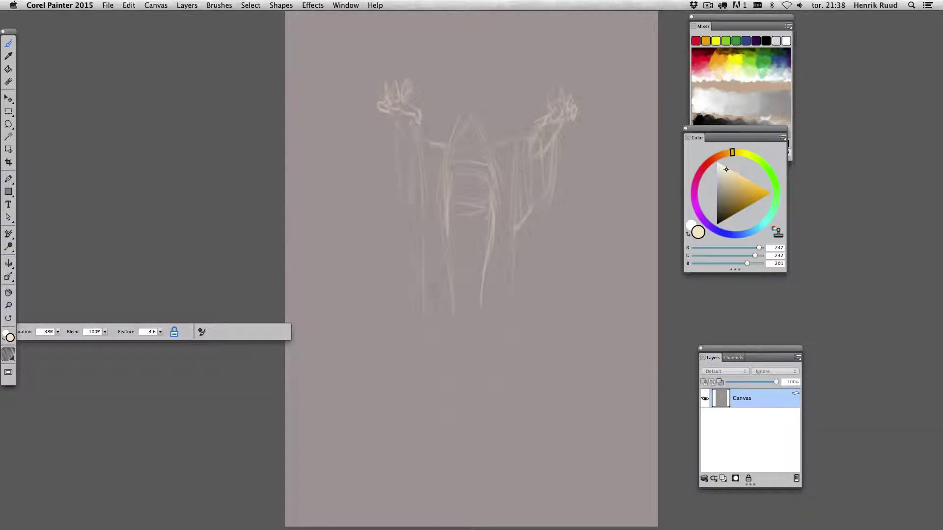
- Sketch the robe's lower end curling into a thin, wavy tail along the bottom of the canvas
left_click_drag(501, 410, 525, 479)
left_click_drag(465, 484, 391, 508)
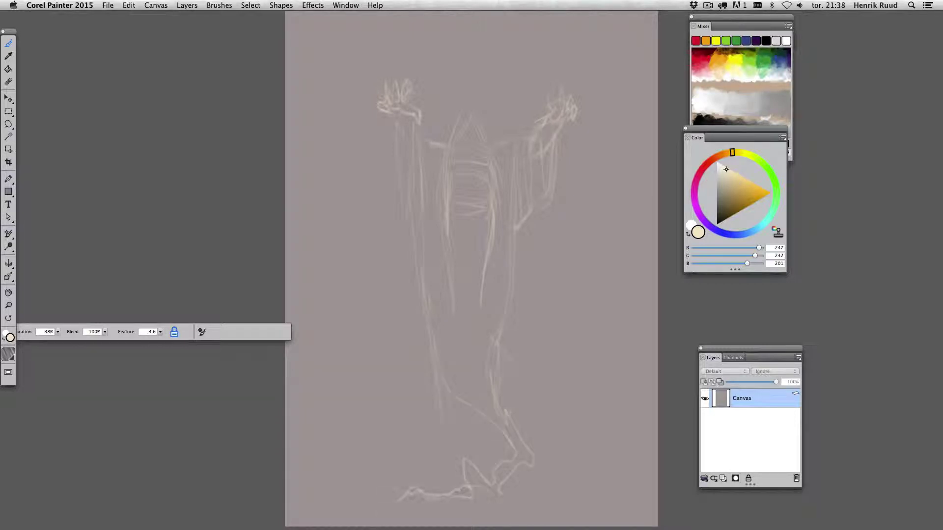
left_click_drag(518, 432, 489, 488)
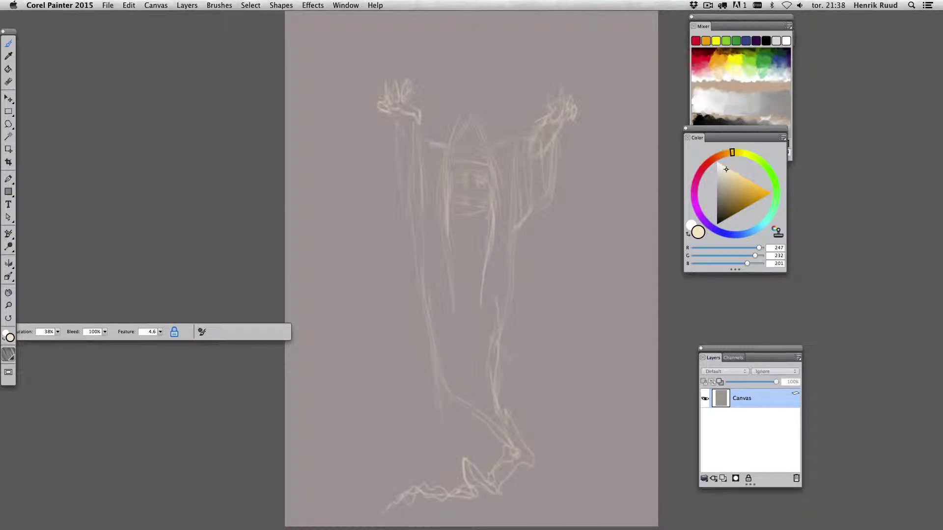
- Sketch the hooded figure's eyes, nose, grinning mouth and long pointed beard
mouse_move(468, 177)
left_mouse_down()
mouse_move(475, 205)
mouse_move(488, 205)
left_mouse_up()
mouse_move(471, 209)
left_mouse_down()
mouse_move(455, 232)
mouse_move(475, 222)
left_mouse_up()
left_click_drag(467, 171, 445, 214)
mouse_move(465, 230)
left_mouse_down()
mouse_move(443, 237)
mouse_move(479, 273)
left_mouse_up()
left_click_drag(471, 230, 465, 281)
left_click_drag(474, 229, 474, 247)
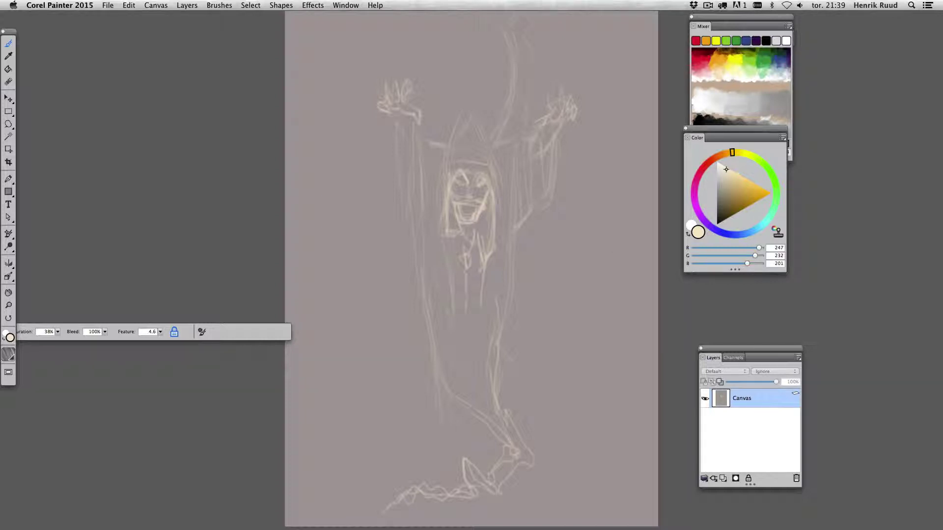
- Sketch a crouching long-haired figure at the robe's lower right and a figure lying on the ground at its lower left
mouse_move(466, 245)
left_mouse_down()
mouse_move(461, 287)
mouse_move(378, 211)
left_mouse_up()
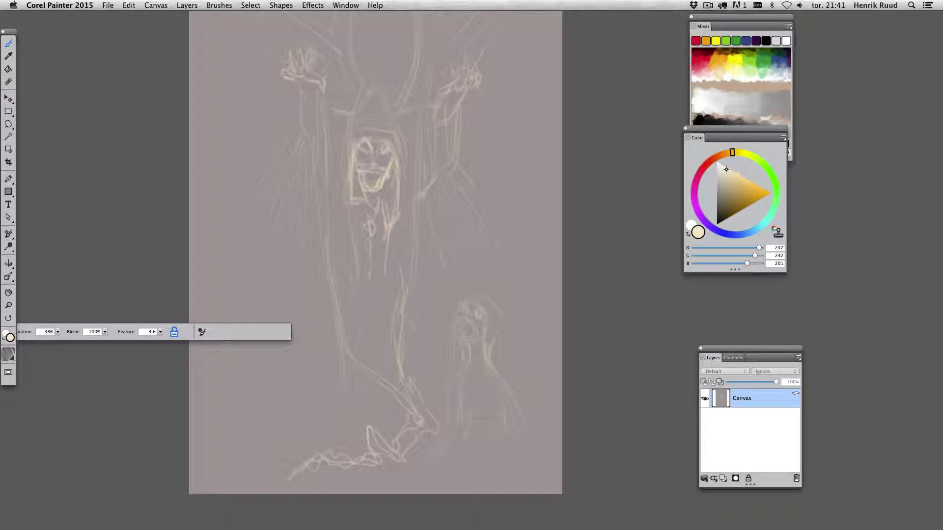
left_click_drag(447, 453, 434, 441)
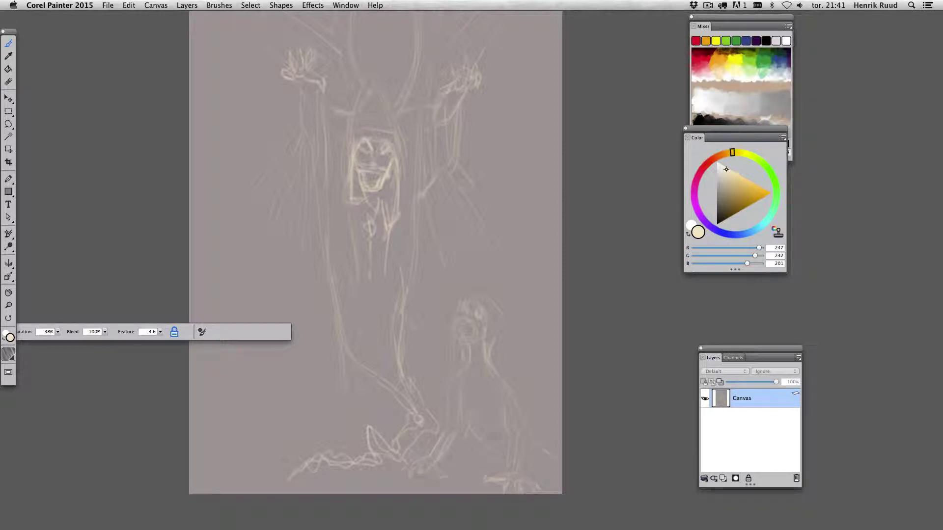
left_click_drag(528, 393, 529, 440)
left_click_drag(491, 349, 497, 362)
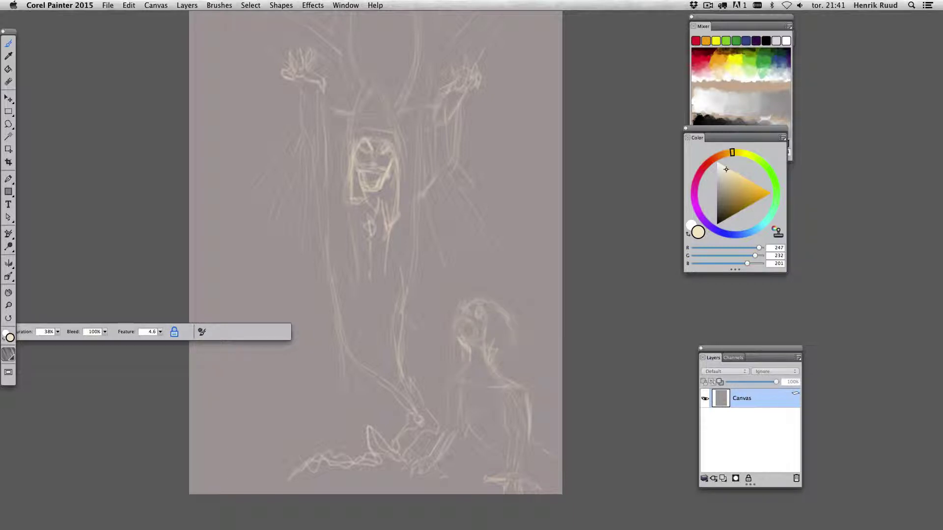
left_click_drag(510, 330, 516, 379)
left_click_drag(472, 305, 491, 327)
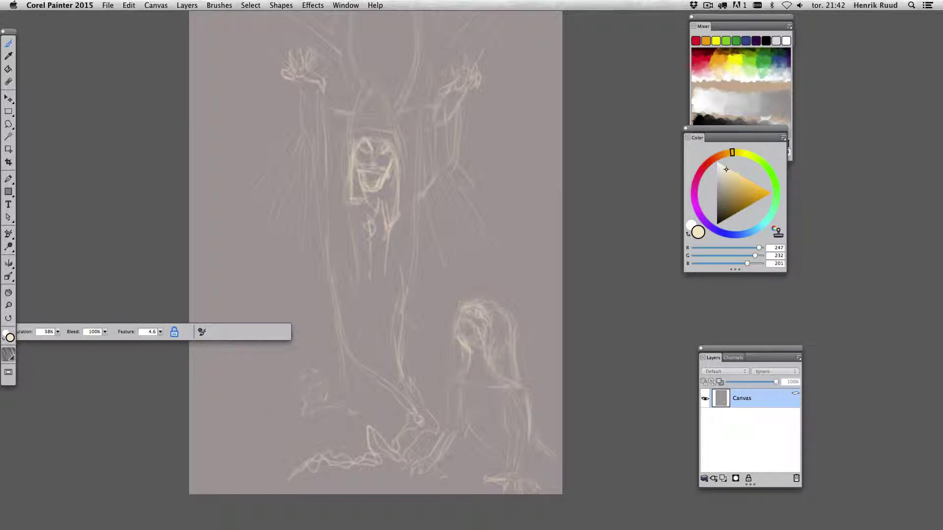
left_click_drag(301, 428, 367, 440)
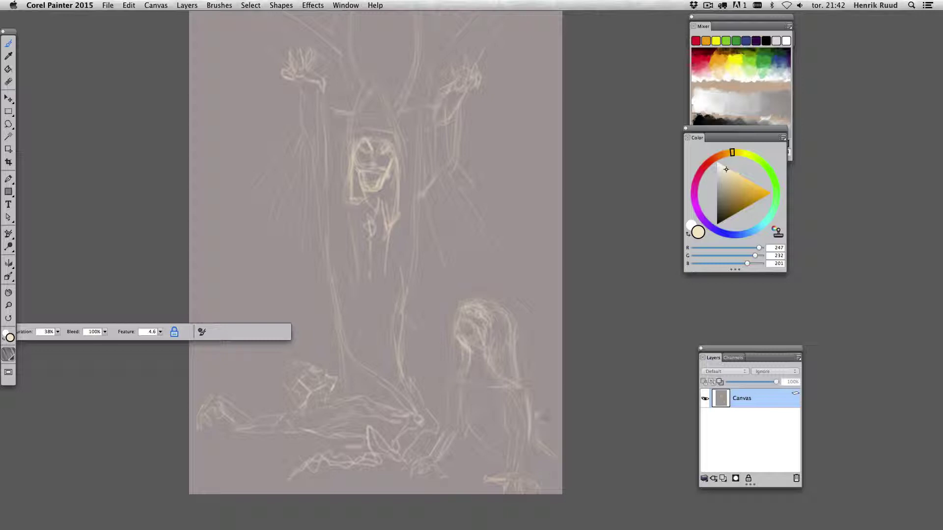
- Add a new layer and block in the background on both sides of the robed figure with red (R 217, G 26, B 42)
left_click(707, 54)
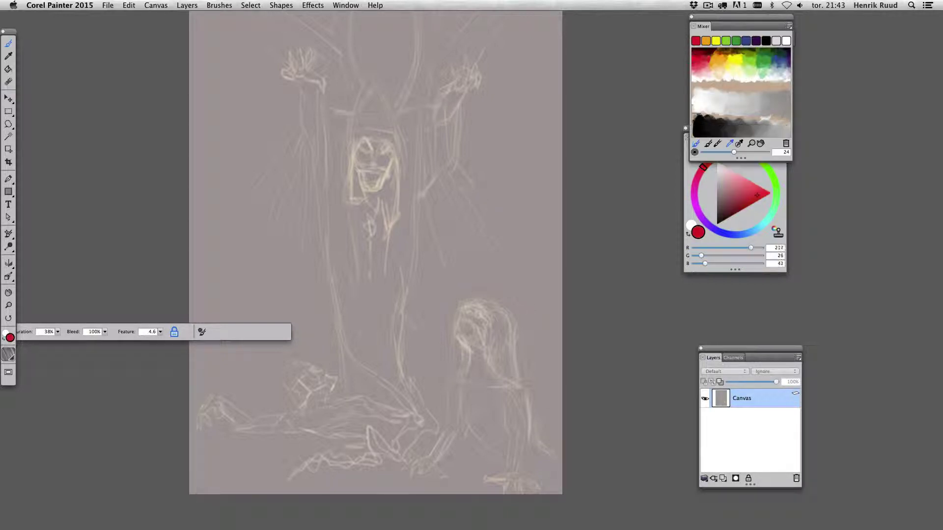
key("super+shift+n")
mouse_move(469, 105)
left_mouse_down()
mouse_move(467, 160)
mouse_move(427, 231)
left_mouse_up()
mouse_move(484, 182)
left_mouse_down()
mouse_move(418, 304)
mouse_move(496, 25)
mouse_move(525, 118)
mouse_move(545, 432)
mouse_move(467, 221)
mouse_move(433, 324)
left_mouse_up()
mouse_move(432, 275)
left_mouse_down()
mouse_move(216, 165)
mouse_move(206, 294)
mouse_move(236, 388)
mouse_move(206, 295)
left_mouse_up()
mouse_move(261, 39)
left_mouse_down()
mouse_move(202, 176)
mouse_move(290, 197)
mouse_move(310, 344)
mouse_move(255, 413)
left_mouse_up()
- Block in the crouching figure's head, torso, arms and hands with pale pink (R 230, G 186, B 190)
left_click(726, 172)
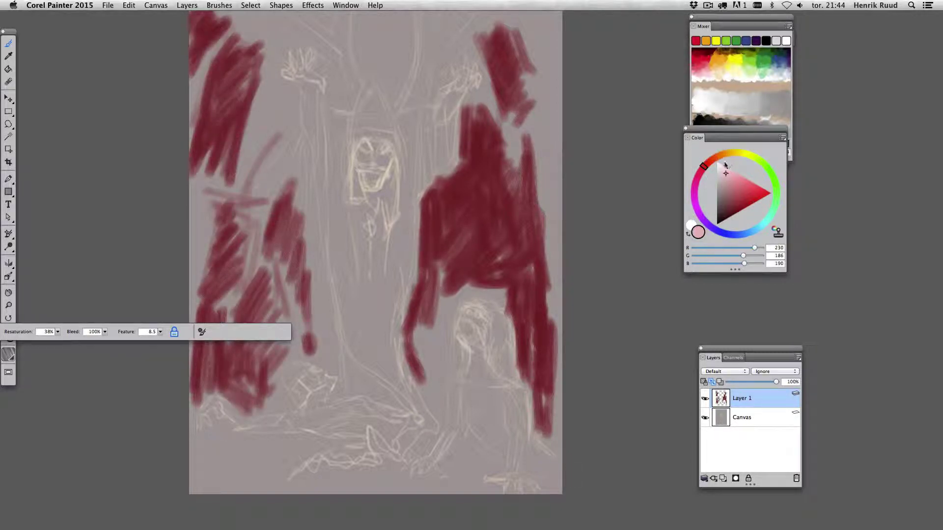
mouse_move(463, 338)
left_mouse_down()
mouse_move(479, 343)
mouse_move(473, 309)
left_mouse_up()
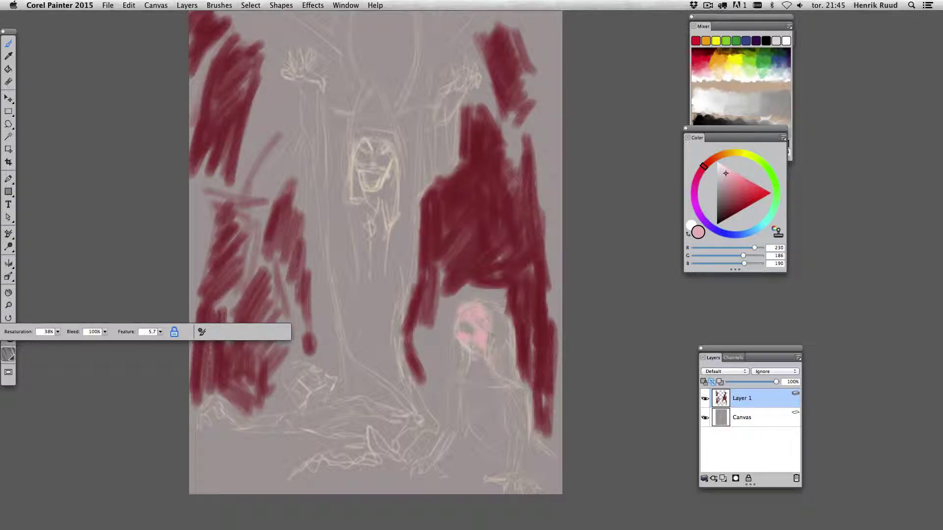
mouse_move(479, 343)
left_mouse_down()
mouse_move(452, 423)
mouse_move(464, 380)
mouse_move(511, 408)
mouse_move(506, 447)
left_mouse_up()
mouse_move(521, 391)
left_mouse_down()
mouse_move(514, 435)
mouse_move(538, 489)
left_mouse_up()
left_click_drag(414, 460, 446, 474)
left_click_drag(530, 447, 548, 469)
- Paint the robed figure's two raised hands and face in the same pale pink
mouse_move(444, 105)
left_mouse_down()
mouse_move(466, 62)
mouse_move(483, 82)
left_mouse_up()
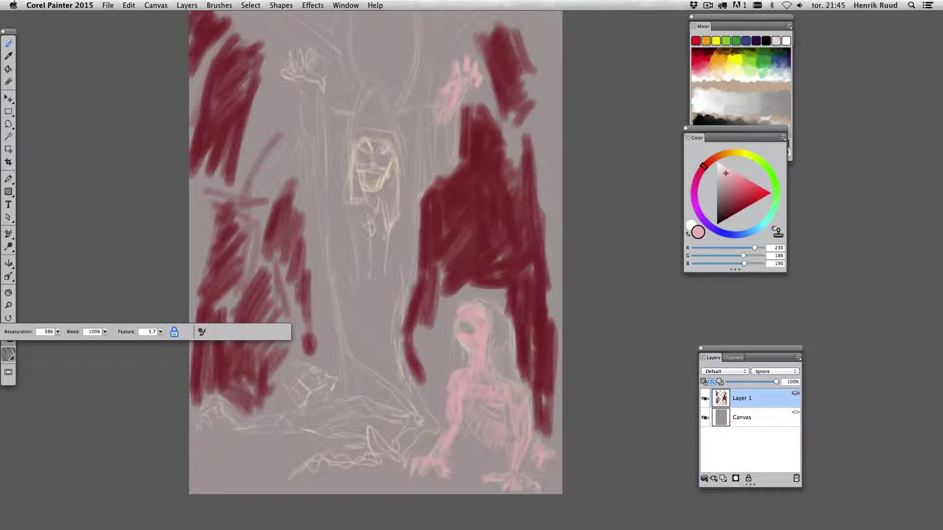
mouse_move(300, 89)
left_mouse_down()
mouse_move(318, 72)
mouse_move(294, 51)
mouse_move(312, 50)
left_mouse_up()
left_click_drag(309, 115, 307, 89)
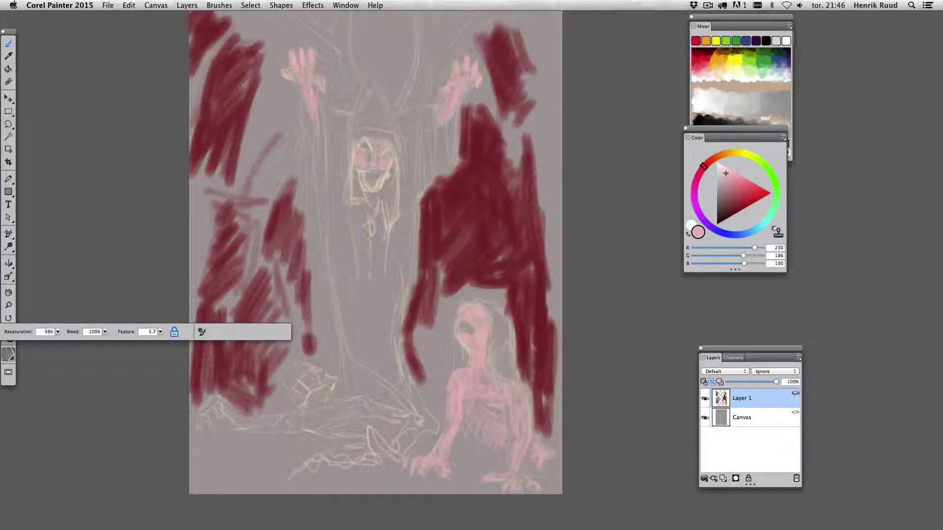
left_click_drag(371, 176, 381, 185)
- Block in the robe's right side, sleeves and area around the face with dark green (R 10, G 55, B 45)
left_click(707, 123)
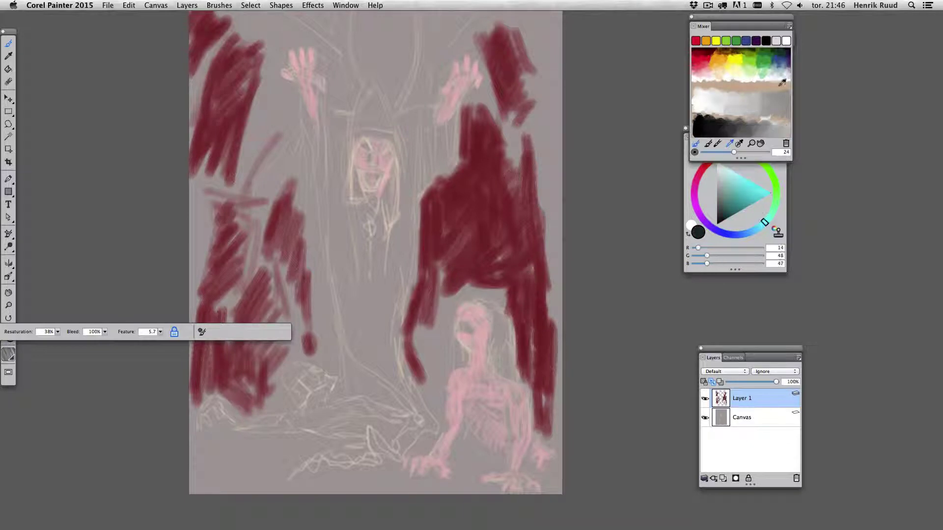
left_click_drag(703, 166, 771, 216)
left_click_drag(404, 175, 393, 240)
left_click_drag(405, 196, 393, 305)
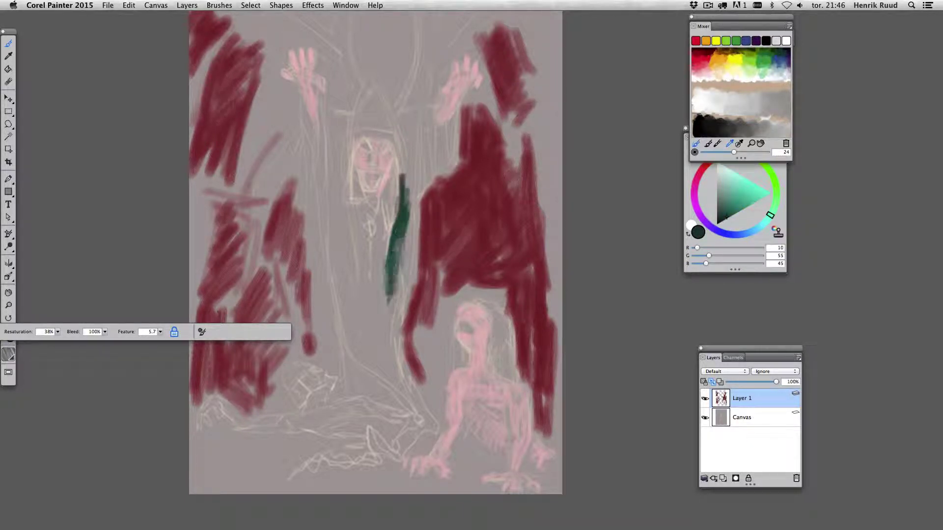
mouse_move(368, 268)
left_mouse_down()
mouse_move(354, 151)
mouse_move(389, 134)
mouse_move(401, 174)
mouse_move(389, 211)
mouse_move(346, 198)
mouse_move(369, 119)
mouse_move(404, 148)
mouse_move(407, 206)
left_mouse_up()
mouse_move(398, 113)
left_mouse_down()
mouse_move(417, 157)
mouse_move(422, 140)
mouse_move(427, 216)
mouse_move(451, 172)
mouse_move(445, 199)
mouse_move(443, 108)
mouse_move(432, 191)
left_mouse_up()
left_click_drag(431, 160, 395, 376)
left_click_drag(302, 96, 322, 201)
left_click_drag(310, 143, 335, 300)
left_click_drag(341, 246, 337, 123)
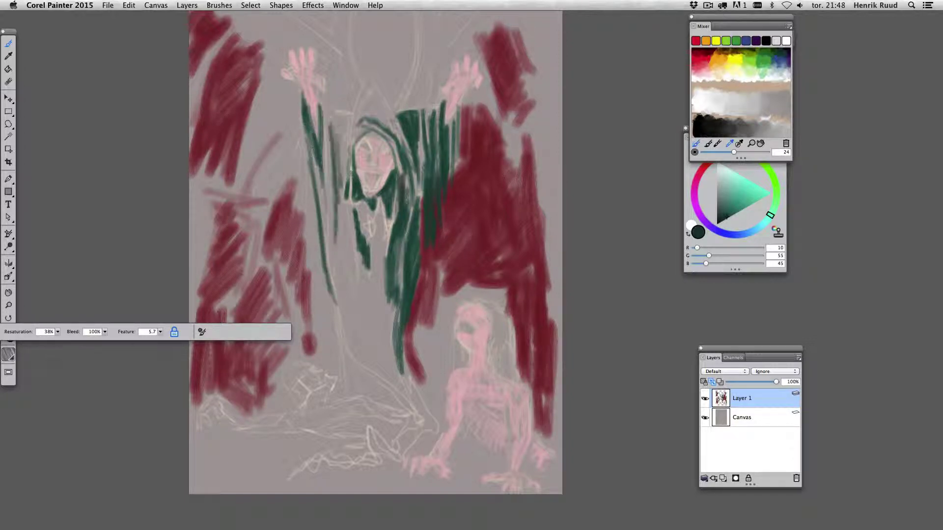
- Fill the robe's chest, left side and lower body with dark green vertical strokes
mouse_move(327, 177)
left_mouse_down()
mouse_move(334, 106)
mouse_move(368, 84)
mouse_move(416, 191)
left_mouse_up()
left_click_drag(379, 206, 381, 251)
left_click_drag(341, 189, 346, 246)
left_click_drag(347, 145, 346, 304)
mouse_move(343, 253)
left_mouse_down()
mouse_move(385, 380)
mouse_move(393, 358)
left_mouse_up()
left_click_drag(396, 239, 388, 351)
left_click_drag(398, 275, 393, 366)
left_click_drag(422, 192, 412, 282)
left_click_drag(410, 118, 415, 280)
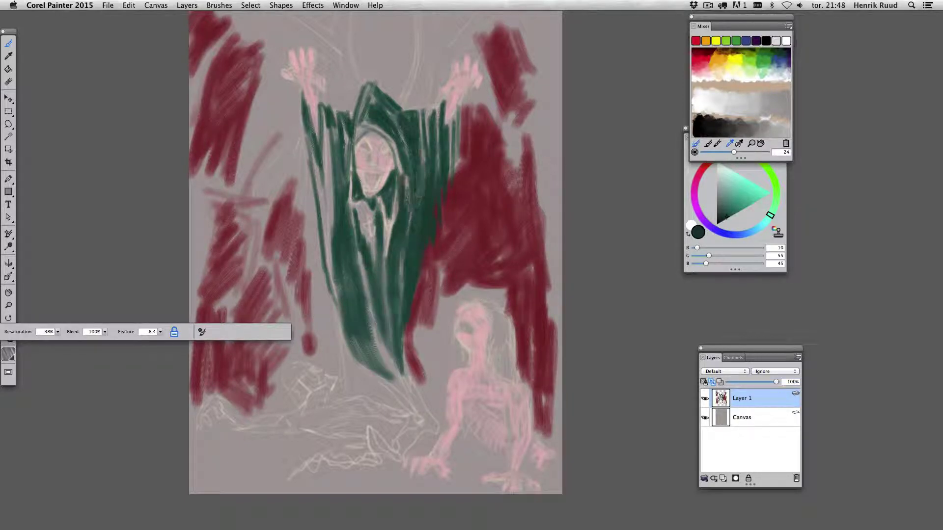
- Cover the gaps and beard area in the robe with dark green and paint its curling tail
left_click_drag(391, 192, 400, 324)
left_click_drag(354, 182, 384, 359)
mouse_move(403, 186)
left_mouse_down()
mouse_move(373, 113)
mouse_move(393, 170)
mouse_move(354, 202)
mouse_move(376, 253)
left_mouse_up()
left_click_drag(444, 112, 435, 150)
mouse_move(386, 344)
left_mouse_down()
mouse_move(427, 428)
mouse_move(369, 443)
left_mouse_up()
mouse_move(435, 408)
left_mouse_down()
mouse_move(344, 460)
mouse_move(294, 474)
mouse_move(390, 452)
mouse_move(432, 403)
mouse_move(272, 482)
left_mouse_up()
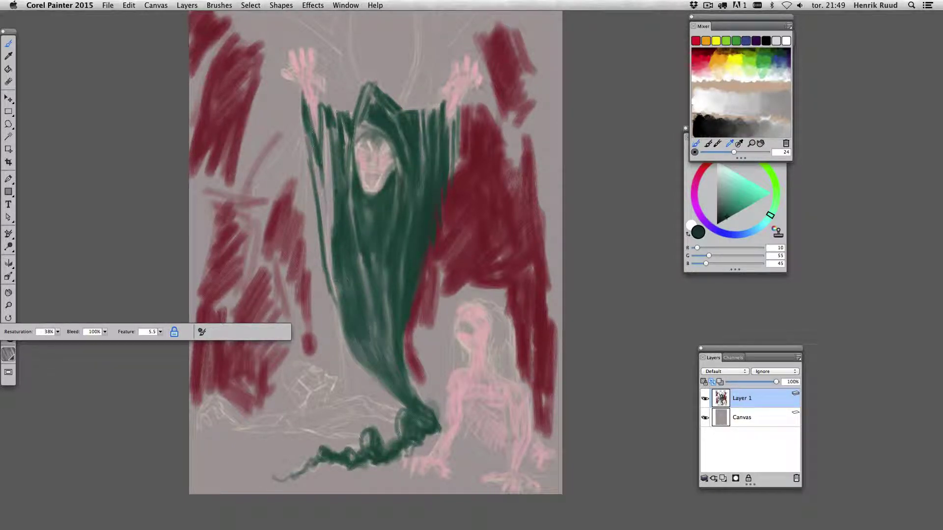
- Paint brighter green (R 51, G 143, B 87) highlights along the robe's left folds and left sleeve
mouse_move(770, 216)
left_mouse_down()
mouse_move(734, 236)
mouse_move(702, 166)
mouse_move(697, 177)
mouse_move(775, 200)
left_mouse_up()
left_click(736, 203)
left_click_drag(373, 253, 381, 358)
left_click_drag(348, 209, 362, 292)
left_click_drag(324, 178, 328, 264)
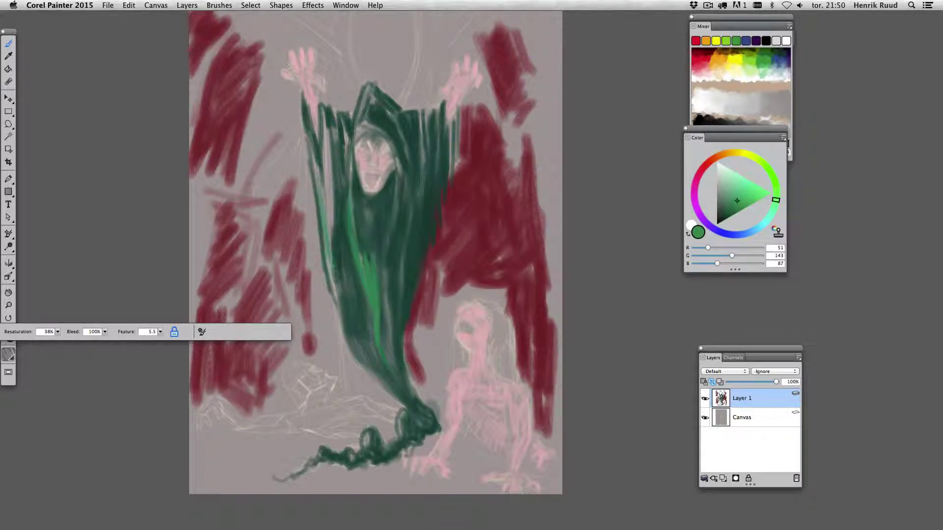
mouse_move(328, 124)
left_mouse_down()
mouse_move(336, 297)
mouse_move(328, 167)
mouse_move(346, 166)
left_mouse_up()
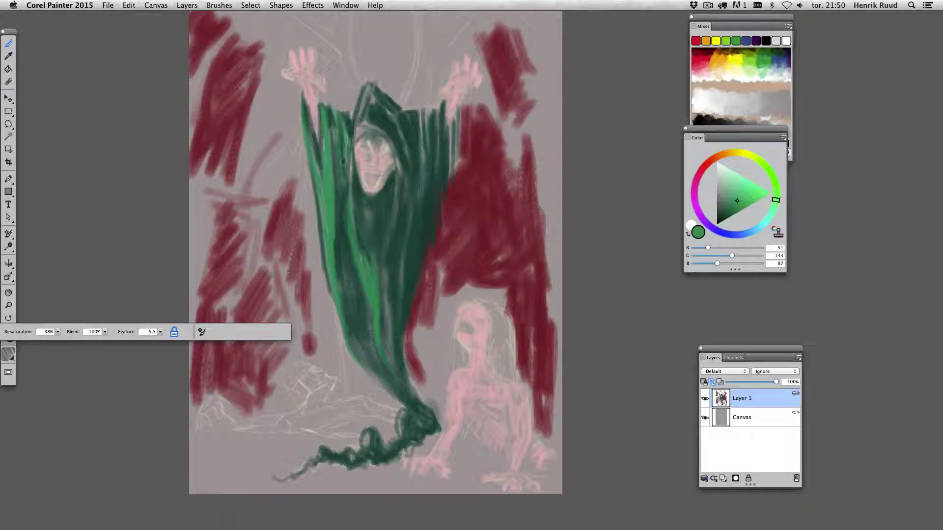
- Add bright green highlights to the hood, the right sleeve, the lower folds and the curling tail
left_click_drag(423, 111, 426, 143)
mouse_move(362, 89)
left_mouse_down()
mouse_move(372, 117)
mouse_move(351, 120)
left_mouse_up()
left_click_drag(418, 142, 427, 170)
left_click_drag(399, 236, 400, 329)
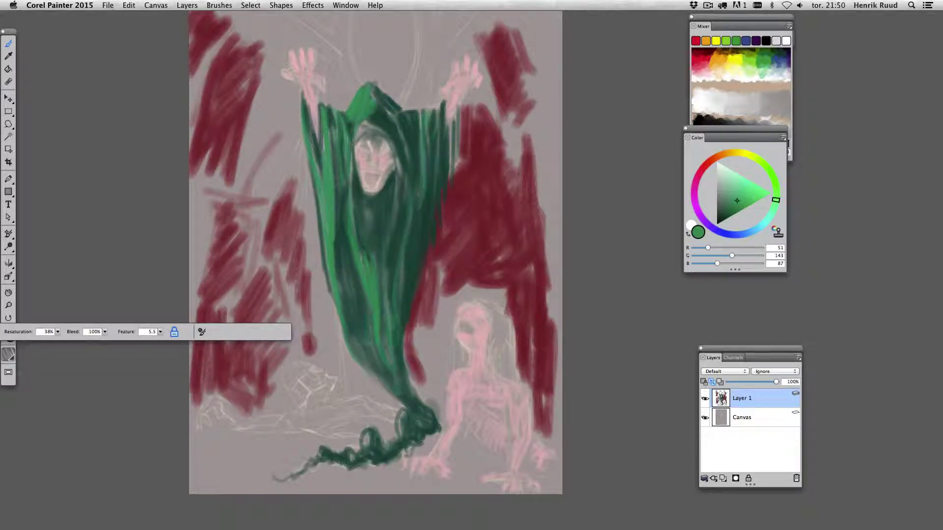
left_click_drag(364, 293, 367, 341)
mouse_move(396, 363)
left_mouse_down()
mouse_move(381, 399)
mouse_move(399, 439)
mouse_move(299, 471)
left_mouse_up()
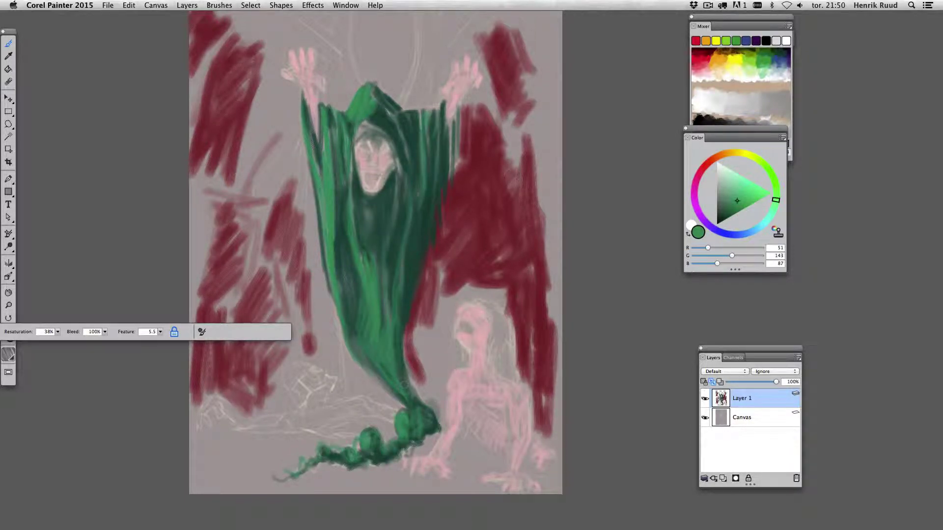
- Shade the hooded figure's forehead, eyes, nose and cheeks with dark brown (R 87, G 70, B 55)
left_click(719, 59)
left_click(718, 73)
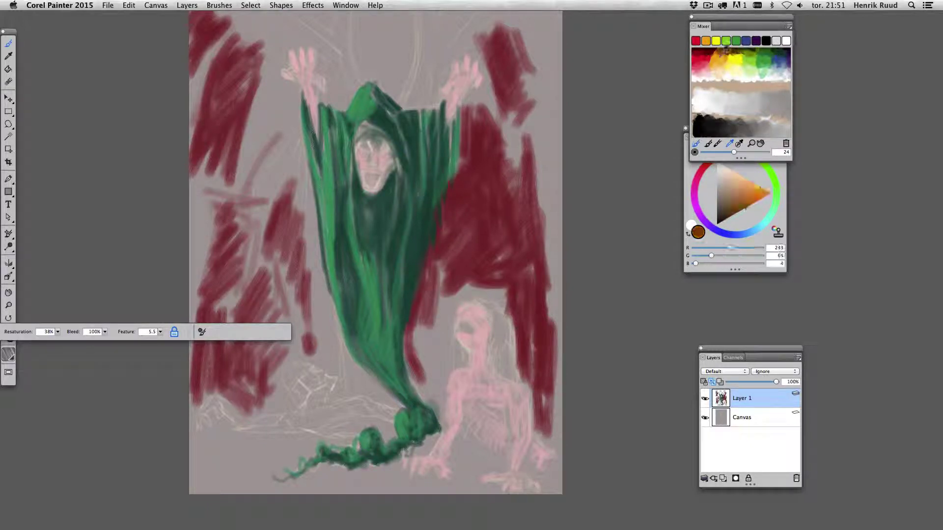
left_click(375, 150, "alt")
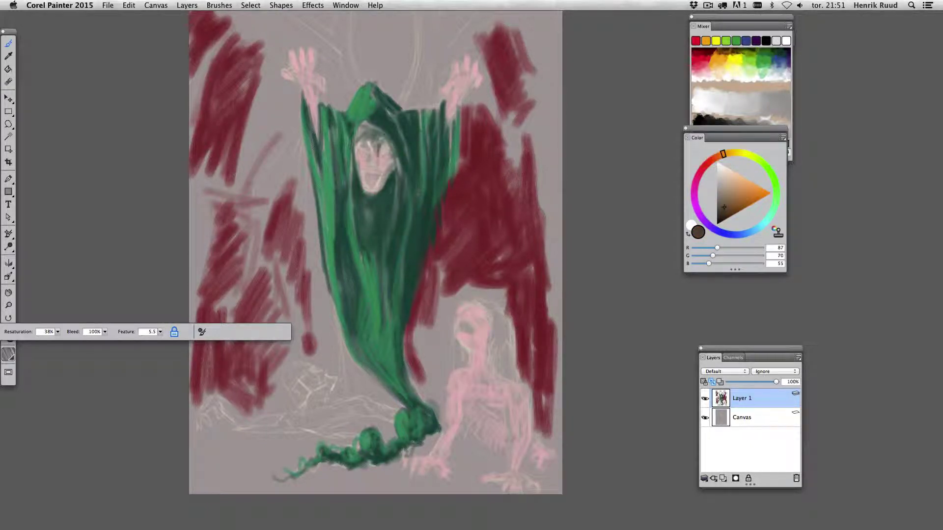
left_click_drag(381, 131, 396, 161)
mouse_move(365, 132)
left_mouse_down()
mouse_move(357, 157)
mouse_move(388, 170)
left_mouse_up()
mouse_move(371, 164)
left_mouse_down()
mouse_move(391, 173)
mouse_move(370, 173)
mouse_move(363, 187)
left_mouse_up()
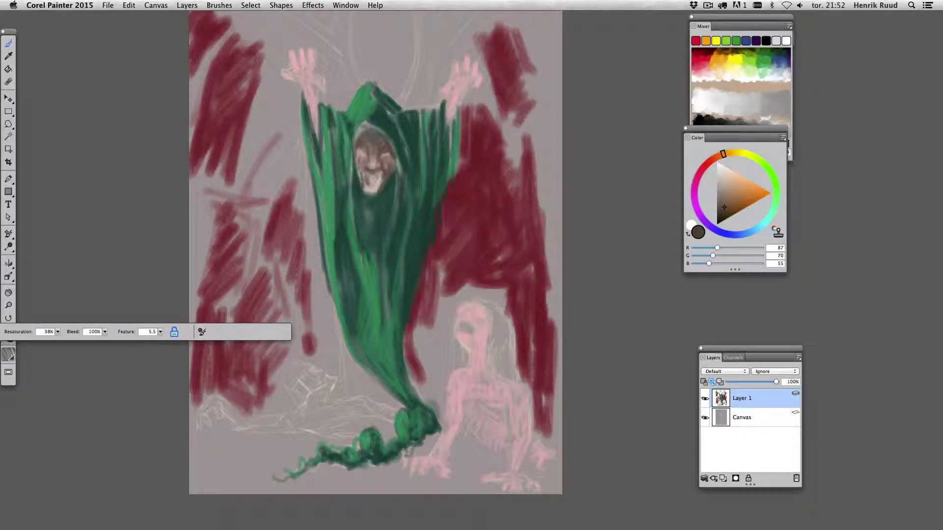
- Paint dark blue shadows around the face, inside the hood and along the robe's folds and sleeves
left_click(742, 234)
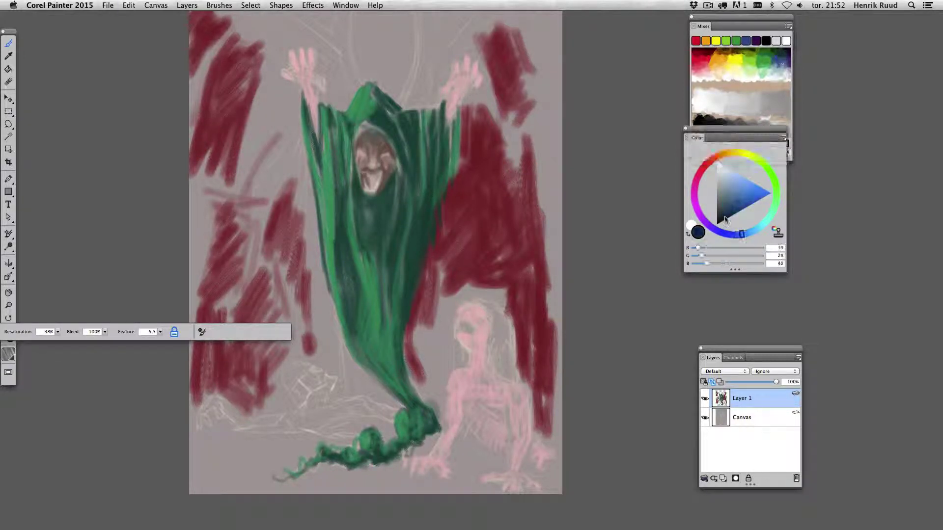
left_click(723, 220)
mouse_move(366, 130)
left_mouse_down()
mouse_move(380, 139)
mouse_move(356, 161)
mouse_move(367, 216)
mouse_move(385, 170)
mouse_move(383, 150)
mouse_move(363, 142)
mouse_move(361, 167)
mouse_move(390, 172)
mouse_move(379, 191)
mouse_move(375, 172)
mouse_move(368, 194)
mouse_move(384, 275)
mouse_move(372, 156)
mouse_move(381, 189)
mouse_move(363, 132)
mouse_move(389, 169)
mouse_move(334, 137)
mouse_move(314, 167)
mouse_move(327, 248)
left_mouse_up()
mouse_move(309, 111)
left_mouse_down()
mouse_move(321, 236)
mouse_move(312, 105)
mouse_move(304, 118)
mouse_move(338, 216)
mouse_move(334, 115)
mouse_move(349, 143)
mouse_move(346, 194)
mouse_move(358, 123)
mouse_move(348, 216)
mouse_move(351, 113)
mouse_move(375, 118)
mouse_move(400, 168)
mouse_move(393, 322)
mouse_move(388, 162)
mouse_move(415, 157)
mouse_move(396, 393)
mouse_move(376, 255)
mouse_move(380, 364)
mouse_move(344, 241)
mouse_move(347, 334)
mouse_move(373, 319)
mouse_move(400, 383)
mouse_move(427, 128)
mouse_move(445, 123)
mouse_move(445, 206)
mouse_move(449, 115)
mouse_move(451, 134)
left_mouse_up()
- Shade the right raised hand's palm, fingers and wrist with dark reddish brown (R 73, G 37, B 40)
left_click(451, 134, "alt")
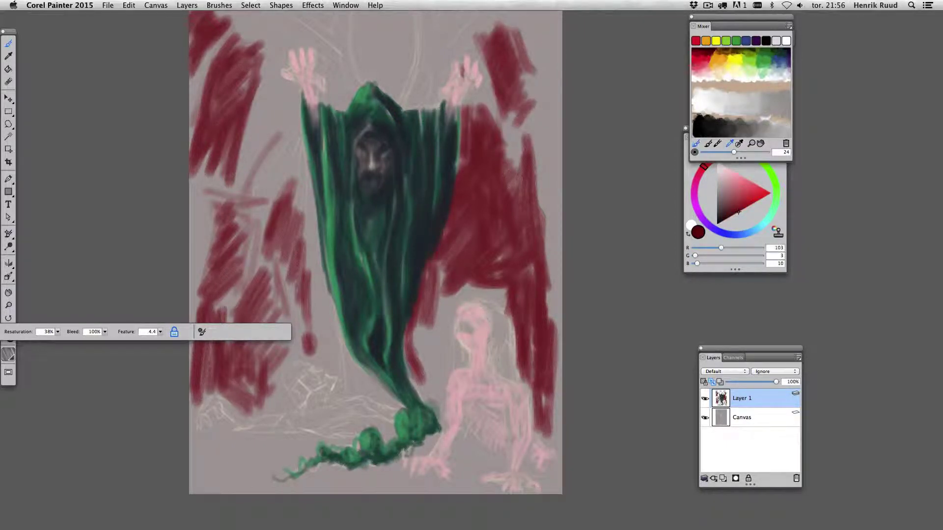
left_click(461, 71, "alt")
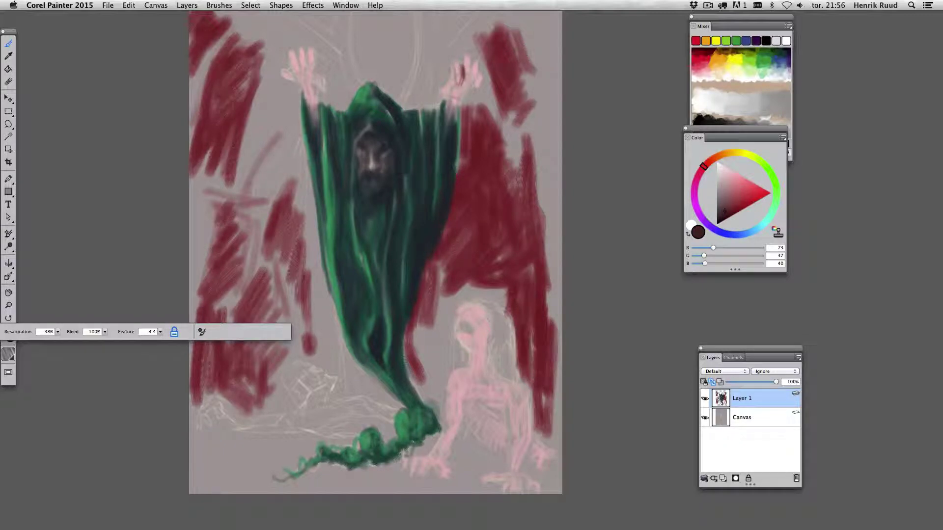
mouse_move(462, 92)
left_mouse_down()
mouse_move(437, 98)
mouse_move(456, 121)
mouse_move(459, 108)
left_mouse_up()
left_click_drag(470, 65, 449, 132)
left_click_drag(461, 98, 451, 133)
mouse_move(480, 80)
left_mouse_down()
mouse_move(465, 94)
mouse_move(467, 84)
left_mouse_up()
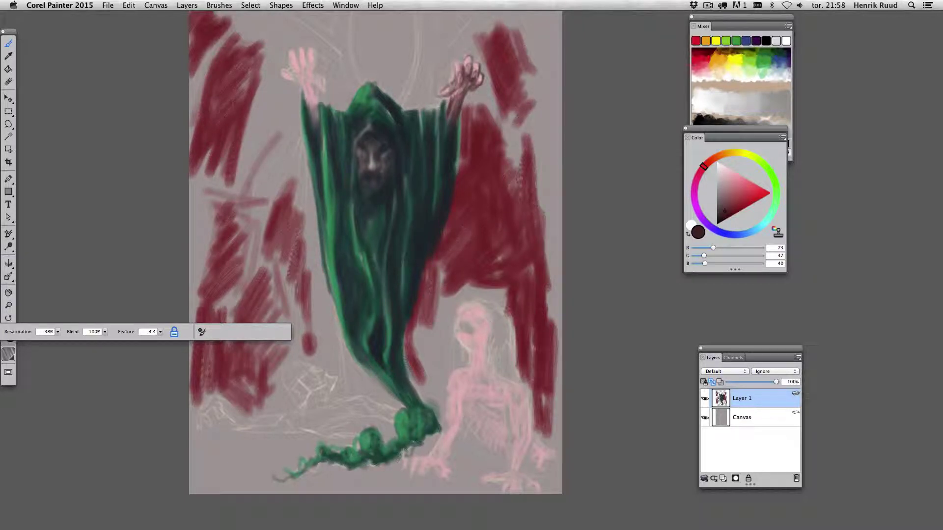
left_click_drag(466, 80, 462, 88)
- Outline and shade the left raised hand's fingers and forearm in dark reddish brown, undoing the unwanted strokes
left_click_drag(323, 79, 304, 101)
mouse_move(295, 52)
left_mouse_down()
mouse_move(301, 71)
mouse_move(310, 69)
left_mouse_up()
key("super+z")
key("super+z")
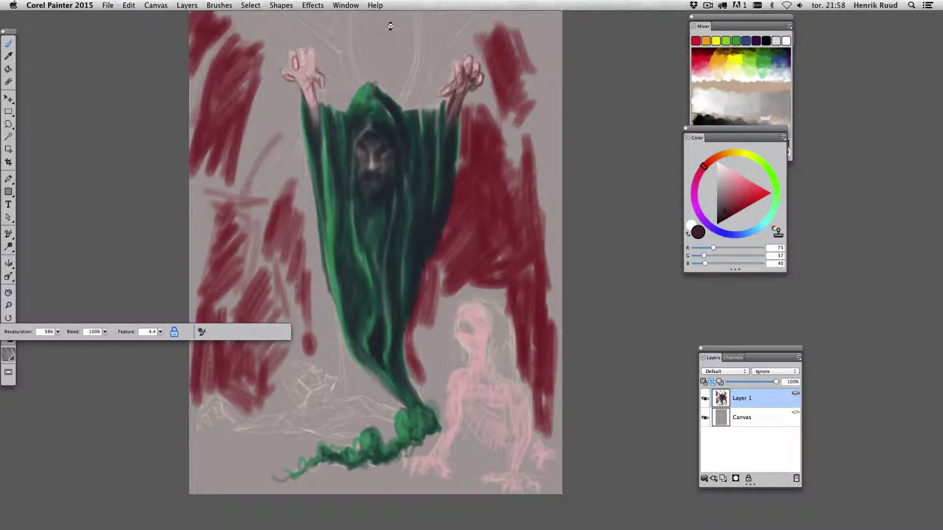
mouse_move(302, 47)
left_mouse_down()
mouse_move(313, 69)
mouse_move(292, 73)
mouse_move(324, 85)
mouse_move(315, 108)
left_mouse_up()
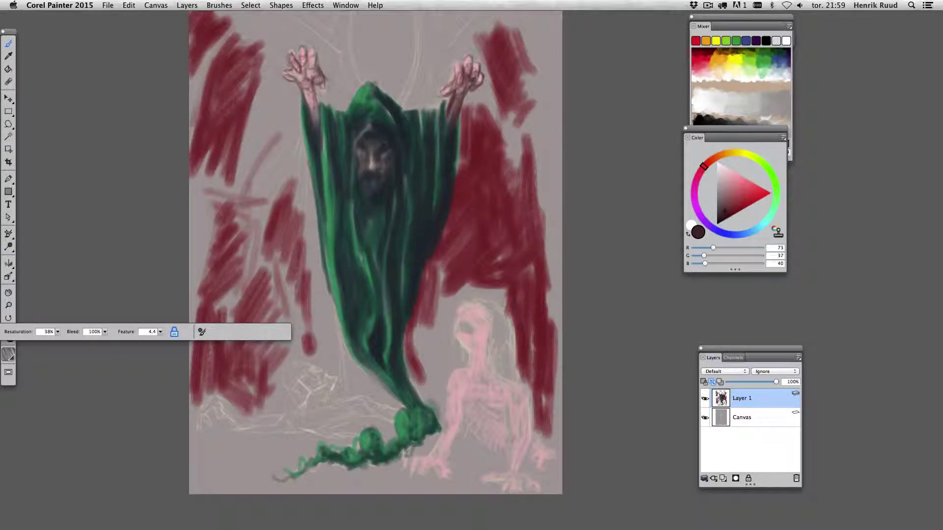
mouse_move(306, 69)
left_mouse_down()
mouse_move(321, 82)
mouse_move(291, 68)
left_mouse_up()
key("super+z")
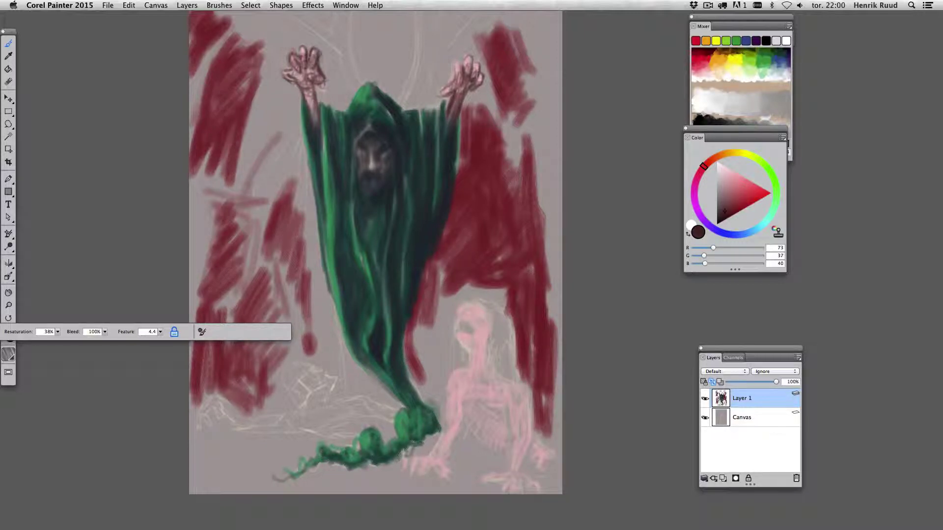
- Deepen the shadows on both raised hands, wrists and the adjoining sleeve with dark violet (R 35, G 28, B 54)
left_click(739, 237)
left_click_drag(733, 213, 731, 216)
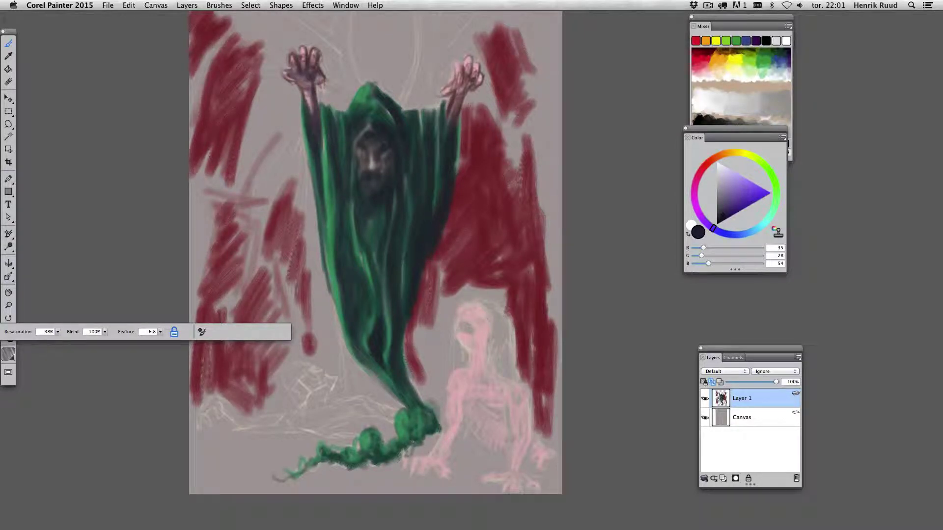
left_click_drag(305, 78, 314, 113)
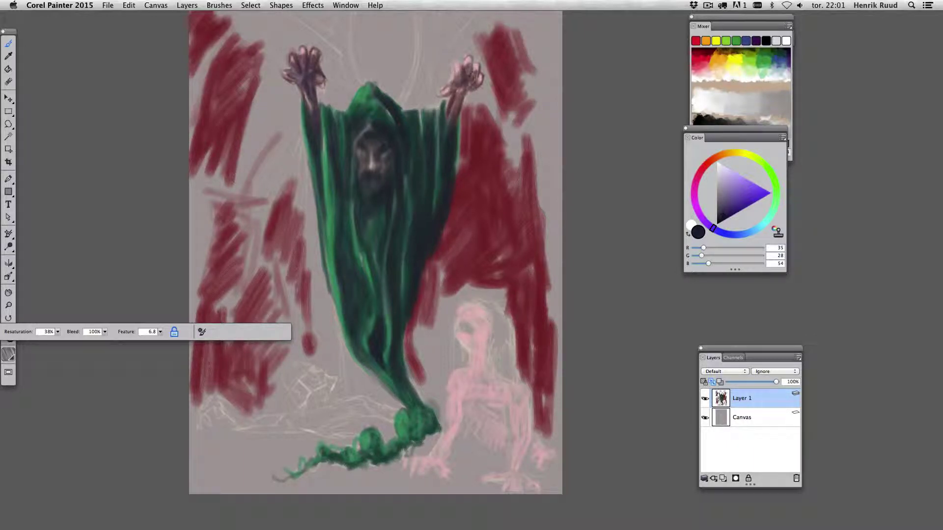
mouse_move(459, 98)
left_mouse_down()
mouse_move(444, 113)
mouse_move(449, 184)
left_mouse_up()
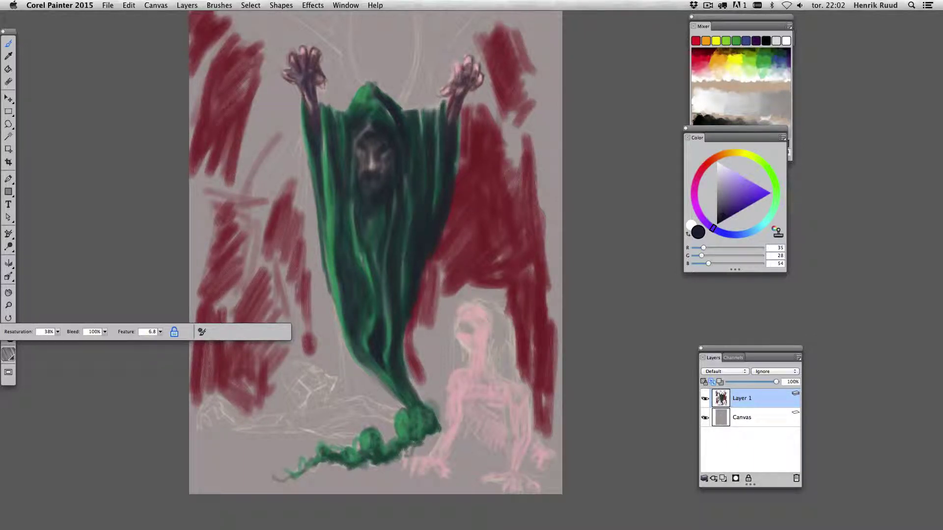
mouse_move(467, 64)
left_mouse_down()
mouse_move(475, 84)
mouse_move(454, 89)
left_mouse_up()
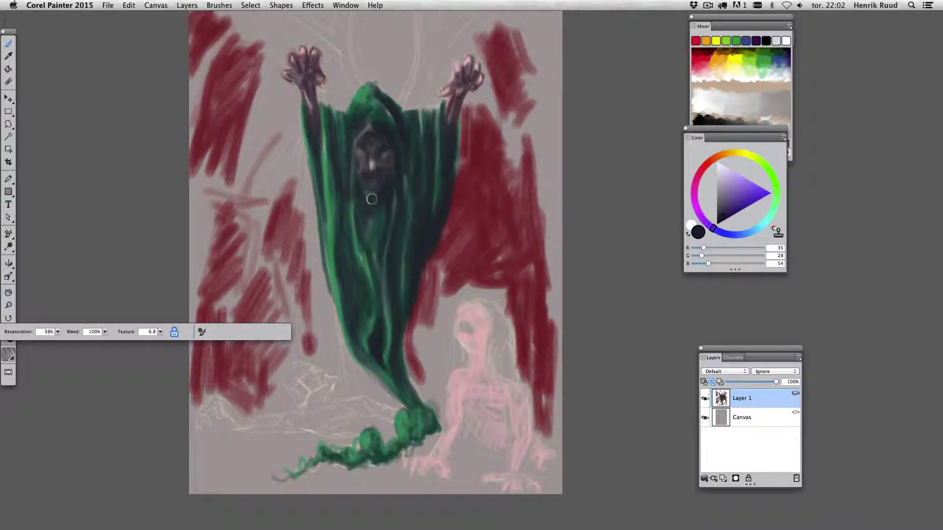
- Darken the robe's chest, folds and both sleeves with broad dark violet strokes
mouse_move(376, 221)
left_mouse_down()
mouse_move(374, 265)
mouse_move(393, 280)
left_mouse_up()
left_click_drag(390, 162, 400, 295)
left_click_drag(415, 125, 435, 231)
mouse_move(325, 113)
left_mouse_down()
mouse_move(339, 145)
mouse_move(334, 266)
mouse_move(359, 324)
left_mouse_up()
left_click_drag(368, 261, 380, 312)
mouse_move(412, 137)
left_mouse_down()
mouse_move(418, 44)
mouse_move(428, 113)
mouse_move(427, 14)
mouse_move(442, 89)
left_mouse_up()
- Paint dark violet clouds across the sky above the hood and around the raised hands, leaving a pale oval opening
mouse_move(344, 15)
left_mouse_down()
mouse_move(349, 78)
mouse_move(344, 15)
mouse_move(400, 98)
left_mouse_up()
mouse_move(401, 19)
left_mouse_down()
mouse_move(344, 103)
mouse_move(305, 25)
left_mouse_up()
mouse_move(280, 74)
left_mouse_down()
mouse_move(295, 20)
mouse_move(334, 49)
left_mouse_up()
left_click_drag(471, 35, 486, 118)
mouse_move(491, 157)
left_mouse_down()
mouse_move(535, 19)
mouse_move(505, 139)
left_mouse_up()
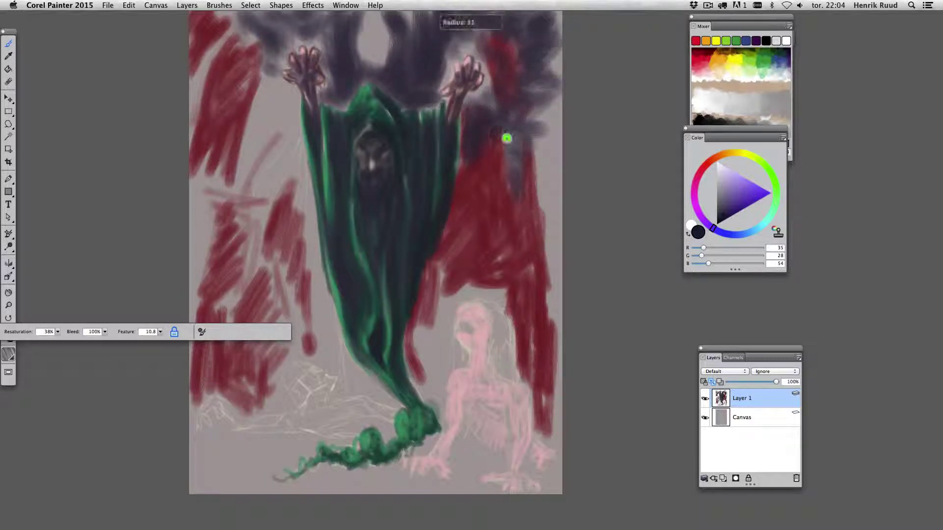
- Draw dark violet cracks and contours over the red rock area on the right side of the painting
left_click_drag(493, 34, 476, 91)
left_click_drag(491, 14, 514, 117)
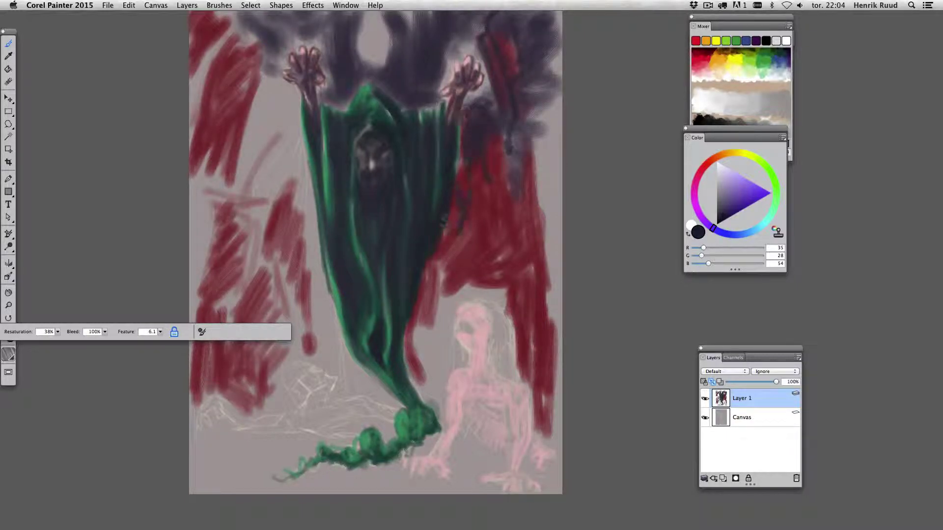
left_click_drag(491, 192, 496, 280)
left_click_drag(557, 86, 545, 261)
left_click_drag(560, 113, 550, 343)
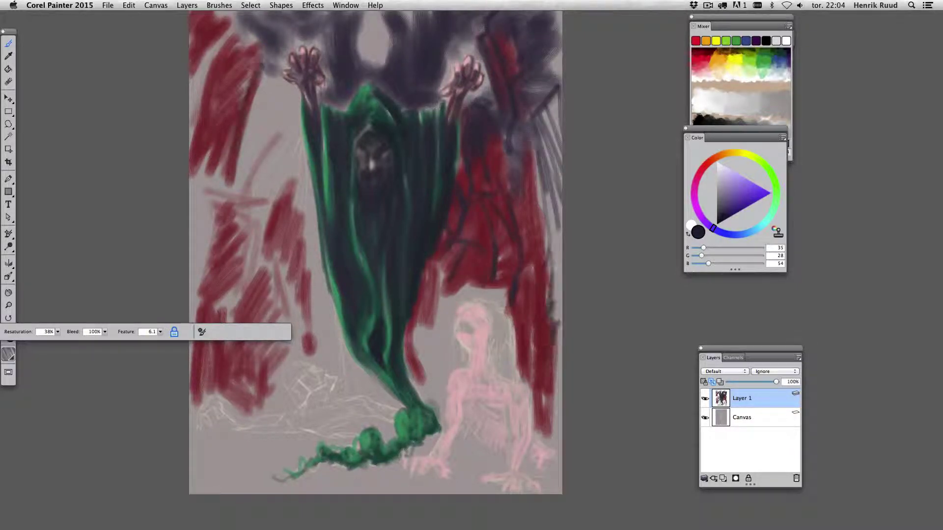
- Outline jagged rock shapes in dark violet over the red area on the left side of the painting
left_click_drag(270, 34, 226, 84)
mouse_move(216, 30)
left_mouse_down()
mouse_move(196, 127)
mouse_move(255, 265)
left_mouse_up()
left_click_drag(216, 192, 199, 299)
mouse_move(263, 260)
left_mouse_down()
mouse_move(296, 290)
mouse_move(328, 368)
left_mouse_up()
left_click_drag(299, 150, 260, 268)
left_click_drag(302, 211, 260, 157)
mouse_move(280, 98)
left_mouse_down()
mouse_move(248, 155)
mouse_move(243, 202)
left_mouse_up()
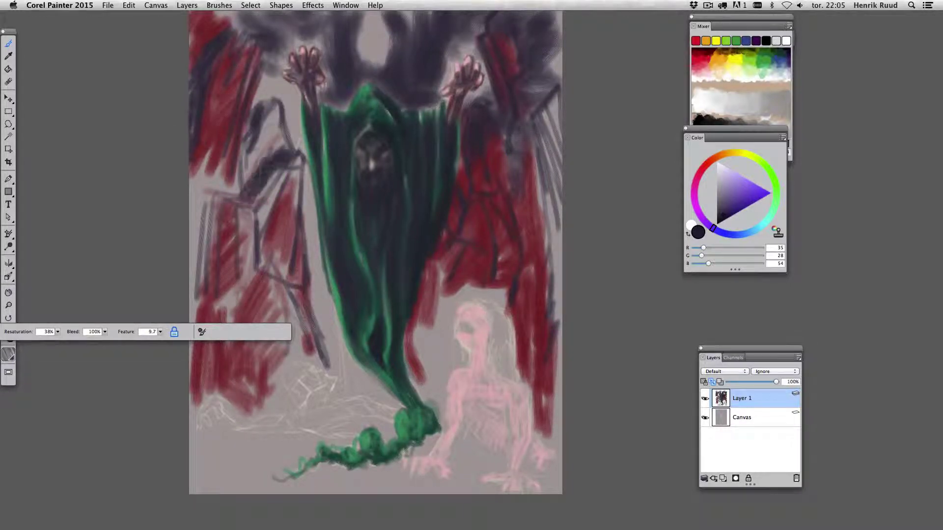
- Fill in the shadows of the left rocks and the right cliff edge with dark violet
left_click_drag(283, 169, 256, 234)
left_click_drag(209, 191, 196, 302)
left_click_drag(231, 177, 197, 289)
left_click_drag(235, 135, 194, 212)
left_click_drag(226, 278, 196, 322)
left_click_drag(201, 344, 194, 400)
left_click_drag(249, 277, 218, 322)
left_click_drag(516, 226, 488, 297)
mouse_move(558, 118)
left_mouse_down()
mouse_move(536, 189)
mouse_move(548, 403)
left_mouse_up()
- Move the color wheel closer to the canvas and paint a pale cream moon with a glow above the hood
left_click(706, 165)
left_click_drag(722, 138, 605, 144)
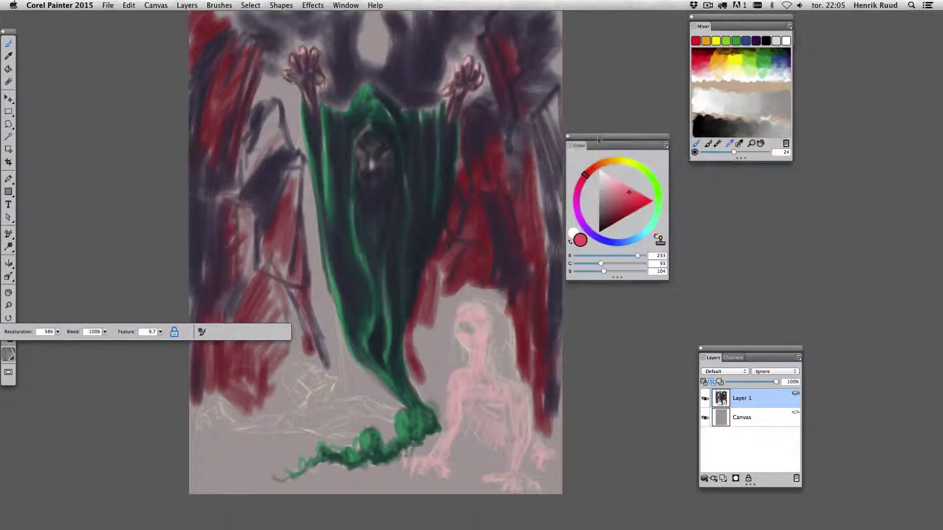
left_click(617, 160)
left_click(612, 178)
mouse_move(373, 24)
left_mouse_down()
mouse_move(376, 59)
mouse_move(344, 49)
mouse_move(390, 20)
mouse_move(373, 74)
mouse_move(408, 20)
mouse_move(433, 79)
mouse_move(454, 15)
mouse_move(450, 54)
left_mouse_up()
left_click_drag(321, 15, 310, 39)
- Add light blue streaks (R 185, G 239, B 243) to the sky around the moon and beside both hands
left_click(644, 231)
mouse_move(349, 73)
left_mouse_down()
mouse_move(344, 15)
mouse_move(319, 64)
mouse_move(255, 19)
mouse_move(251, 64)
left_mouse_up()
left_click_drag(255, 18, 302, 153)
left_click_drag(479, 12, 437, 91)
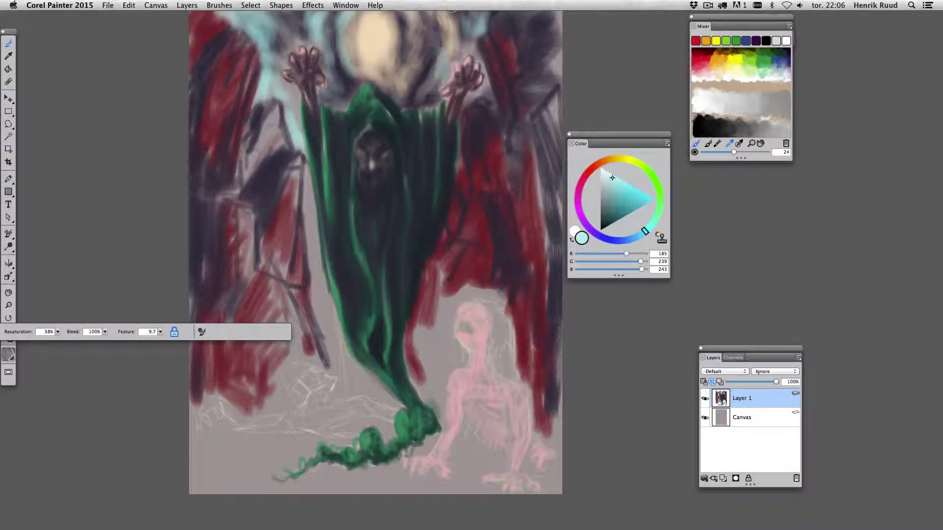
left_click_drag(435, 12, 432, 79)
left_click_drag(491, 13, 518, 37)
- Paint the sky between the moon and the right raised hand, and around its fingers, in deep violet-blue (R 27, G 7, B 79)
left_click(596, 234)
left_click(617, 220)
left_click_drag(410, 49, 401, 74)
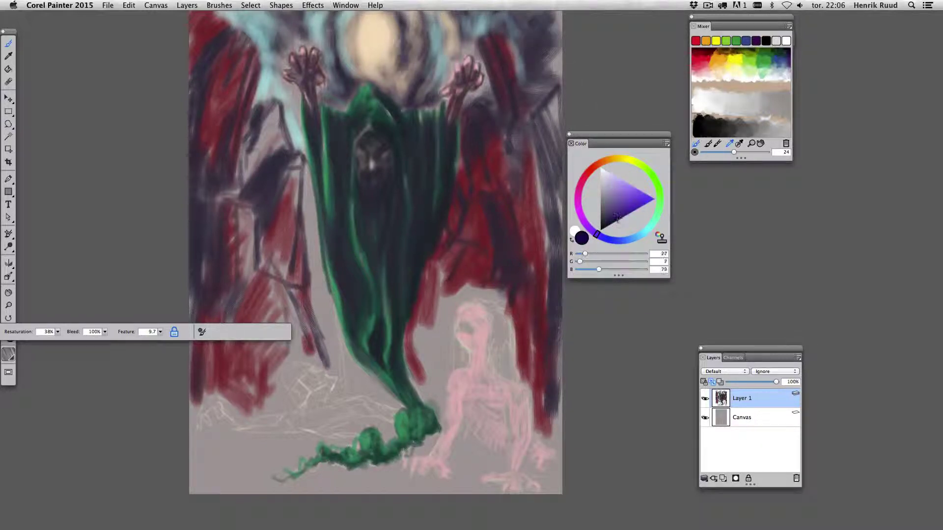
left_click_drag(401, 15, 407, 74)
left_click_drag(424, 15, 429, 98)
left_click_drag(386, 74, 410, 105)
mouse_move(415, 59)
left_mouse_down()
mouse_move(454, 100)
mouse_move(449, 88)
left_mouse_up()
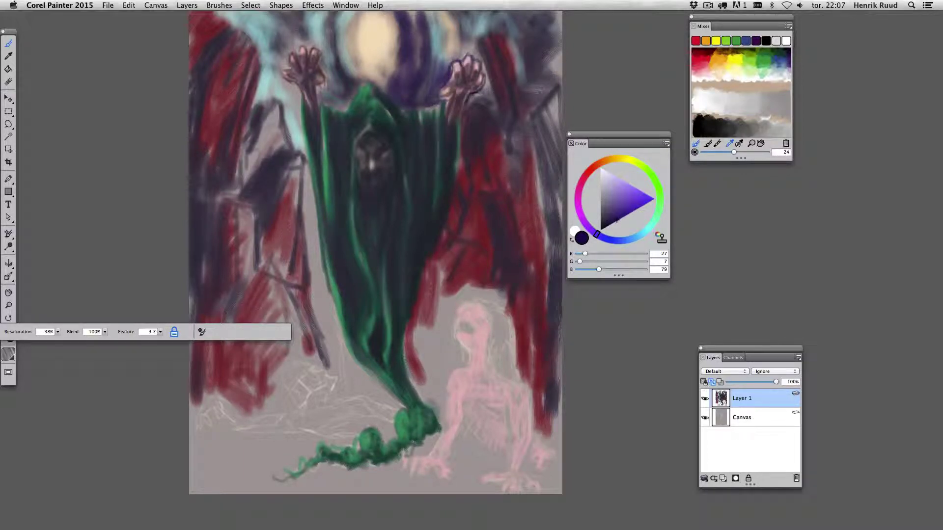
left_click_drag(484, 73, 478, 97)
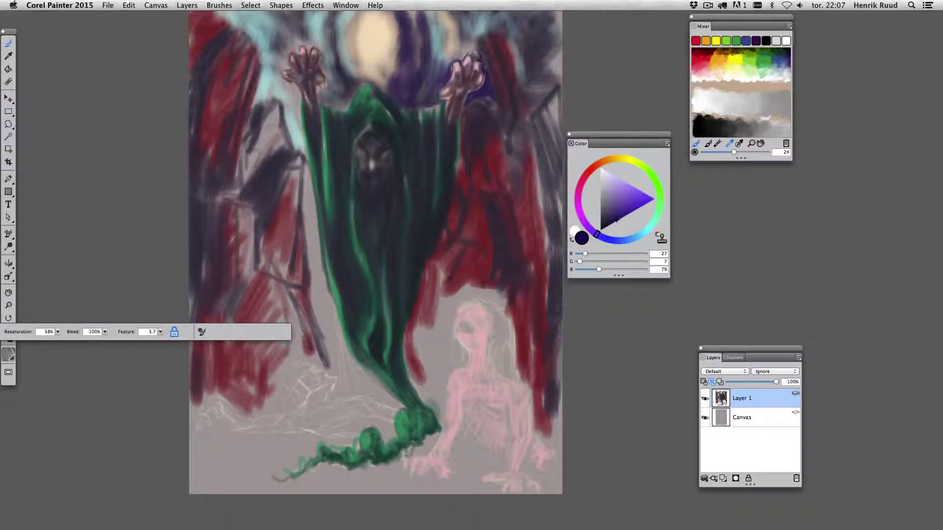
left_click_drag(479, 47, 445, 105)
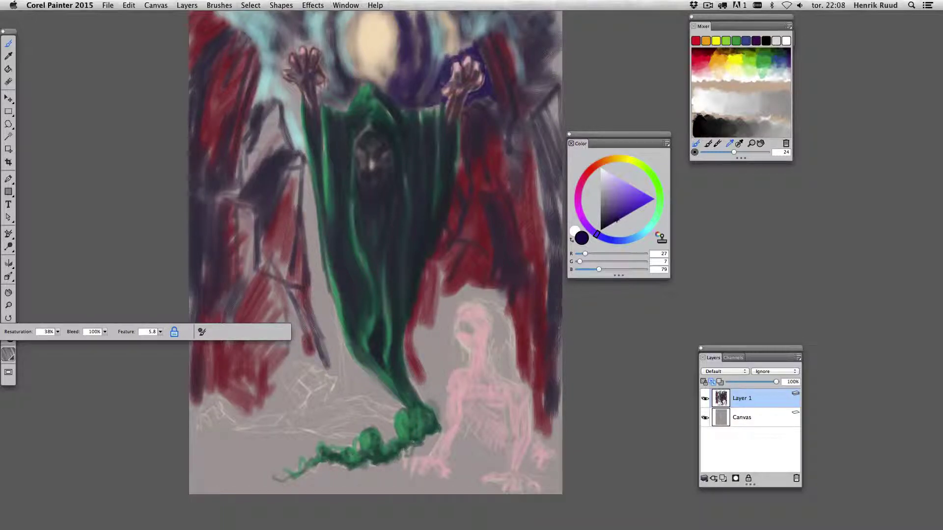
- Extend the deep violet-blue sky past the right raised hand to the upper right corner
left_click_drag(449, 49, 422, 105)
left_click_drag(442, 13, 432, 76)
mouse_move(469, 17)
left_mouse_down()
mouse_move(454, 52)
mouse_move(516, 12)
mouse_move(452, 54)
mouse_move(454, 35)
left_mouse_up()
left_click_drag(535, 27, 501, 78)
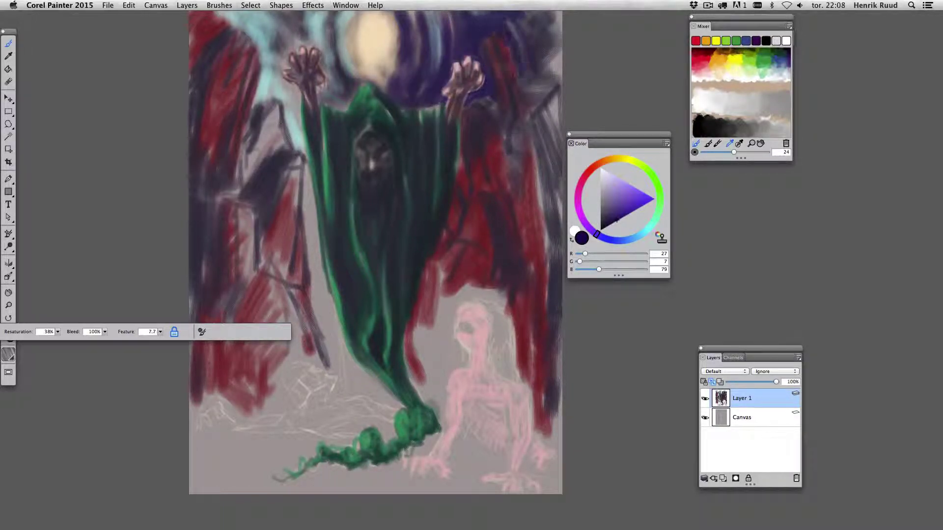
mouse_move(555, 12)
left_mouse_down()
mouse_move(511, 73)
mouse_move(535, 79)
left_mouse_up()
- Shade the moon's edges and the sky around the left raised hand in deep violet-blue, undoing the unwanted stroke
left_click_drag(334, 27, 331, 61)
mouse_move(344, 10)
left_mouse_down()
mouse_move(354, 88)
mouse_move(339, 73)
left_mouse_up()
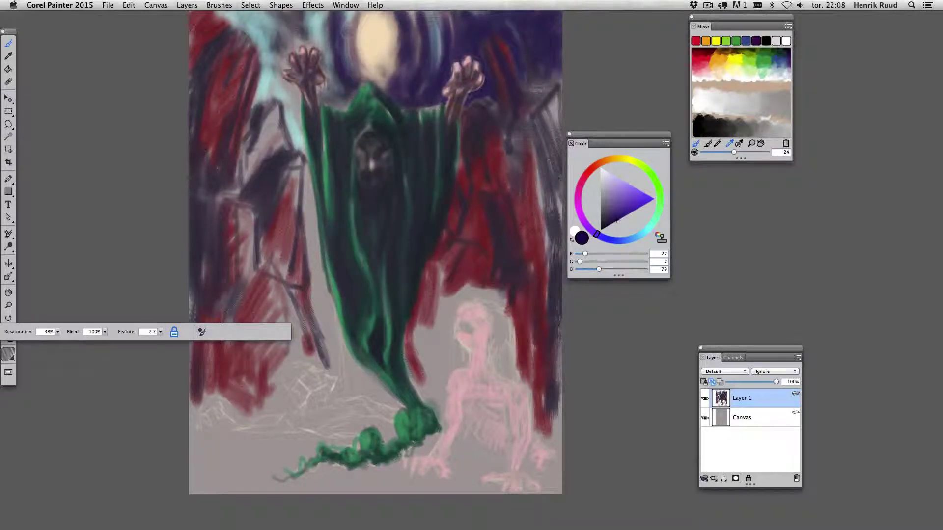
left_click_drag(390, 17, 380, 77)
mouse_move(334, 47)
left_mouse_down()
mouse_move(322, 84)
mouse_move(348, 113)
mouse_move(322, 108)
left_mouse_up()
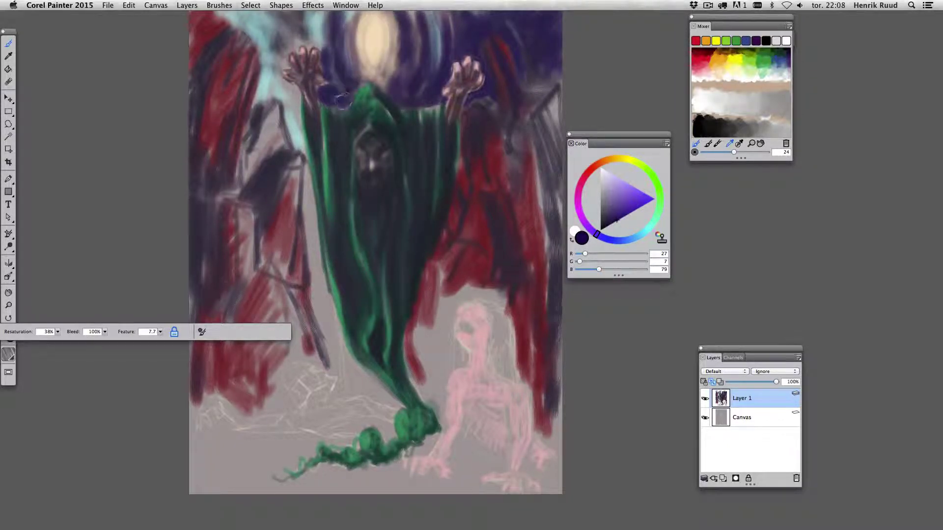
mouse_move(343, 68)
left_mouse_down()
mouse_move(314, 37)
mouse_move(304, 38)
mouse_move(277, 98)
left_mouse_up()
key("super+z")
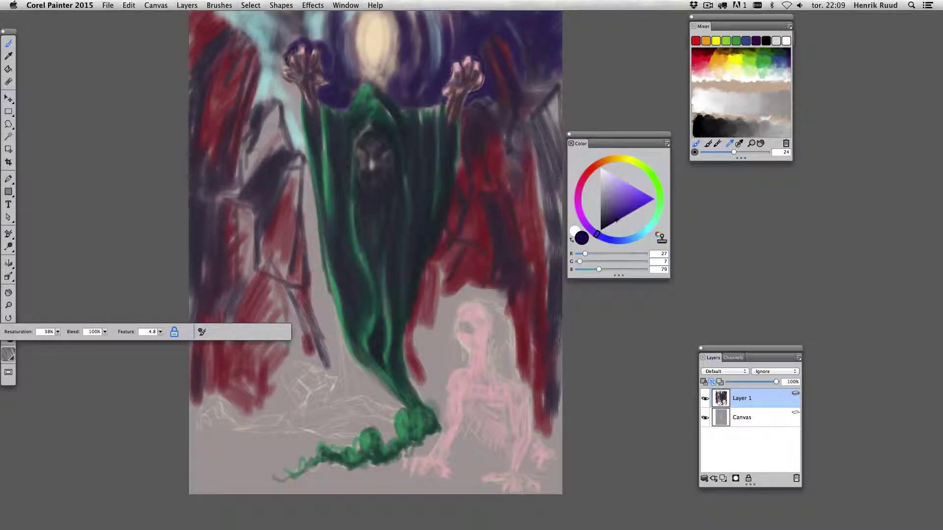
- Cover the left sky, the rocks and the gaps on both sides of the robe with deep violet-blue
mouse_move(295, 81)
left_mouse_down()
mouse_move(297, 106)
mouse_move(276, 69)
mouse_move(294, 147)
mouse_move(260, 46)
mouse_move(266, 22)
mouse_move(230, 15)
mouse_move(329, 24)
mouse_move(349, 15)
left_mouse_up()
mouse_move(295, 99)
left_mouse_down()
mouse_move(314, 256)
mouse_move(339, 344)
mouse_move(368, 388)
left_mouse_up()
mouse_move(260, 275)
left_mouse_down()
mouse_move(243, 320)
mouse_move(230, 251)
mouse_move(206, 315)
mouse_move(251, 167)
mouse_move(290, 275)
mouse_move(305, 363)
mouse_move(393, 403)
left_mouse_up()
left_click_drag(275, 113, 241, 181)
mouse_move(292, 162)
left_mouse_down()
mouse_move(275, 294)
mouse_move(226, 192)
mouse_move(236, 44)
mouse_move(204, 398)
left_mouse_up()
mouse_move(432, 256)
left_mouse_down()
mouse_move(417, 383)
mouse_move(452, 275)
mouse_move(484, 265)
mouse_move(491, 246)
mouse_move(501, 132)
mouse_move(531, 393)
mouse_move(548, 98)
mouse_move(531, 162)
mouse_move(461, 122)
mouse_move(545, 73)
mouse_move(438, 29)
mouse_move(400, 79)
mouse_move(403, 98)
mouse_move(432, 20)
mouse_move(415, 108)
left_mouse_up()
- Add a new layer and outline the right raised hand in light blue (R 190, G 235, B 242)
left_click(751, 102)
key("super+shift+n")
left_click_drag(437, 20, 467, 30)
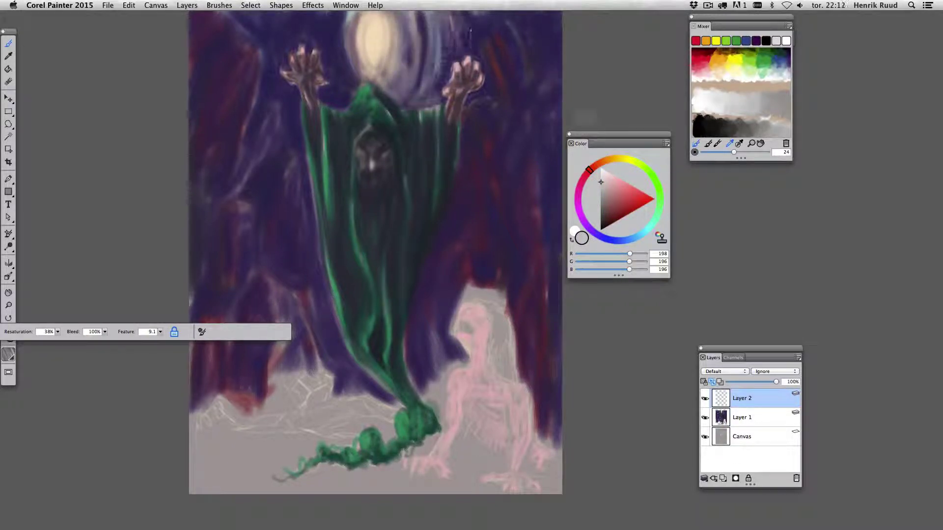
left_click(650, 224)
left_click(609, 177)
mouse_move(471, 78)
left_mouse_down()
mouse_move(487, 59)
mouse_move(483, 68)
mouse_move(450, 60)
mouse_move(470, 103)
left_mouse_up()
left_click_drag(653, 222, 642, 233)
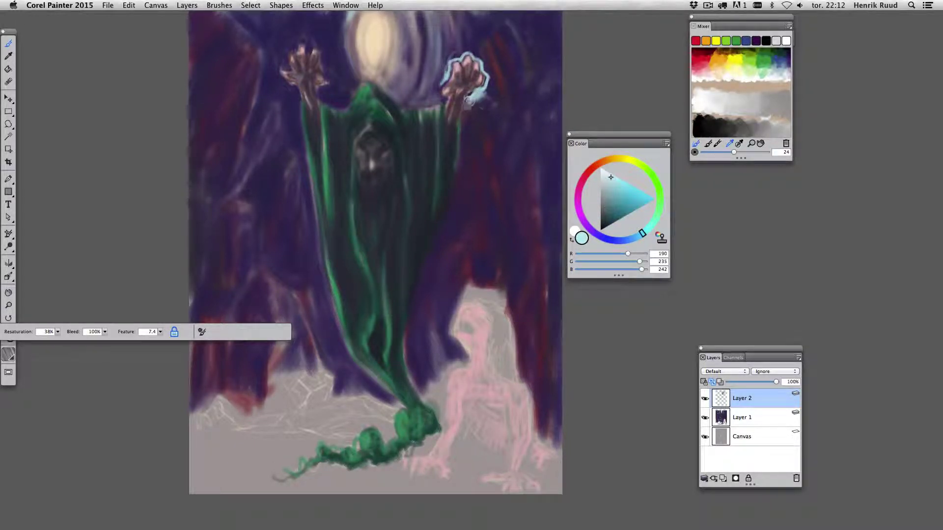
- Paint light blue lightning bolts and a glow radiating from the right raised hand
mouse_move(440, 101)
left_mouse_down()
mouse_move(439, 51)
mouse_move(472, 47)
mouse_move(491, 71)
mouse_move(444, 51)
mouse_move(474, 19)
mouse_move(486, 55)
mouse_move(566, 60)
mouse_move(492, 68)
mouse_move(491, 111)
mouse_move(514, 183)
mouse_move(494, 234)
left_mouse_up()
left_click_drag(450, 101, 424, 96)
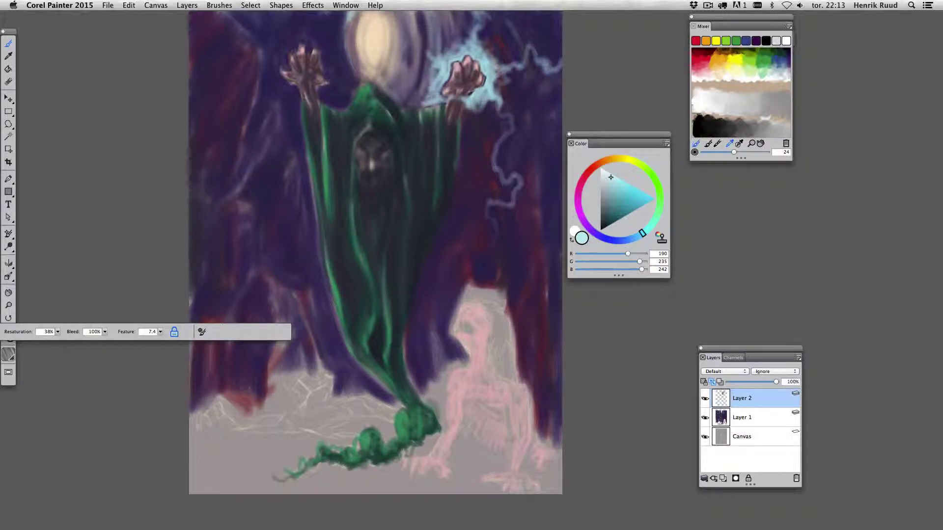
mouse_move(480, 66)
left_mouse_down()
mouse_move(469, 120)
mouse_move(521, 64)
mouse_move(415, 45)
mouse_move(469, 44)
mouse_move(513, 194)
left_mouse_up()
left_click_drag(511, 79, 467, 125)
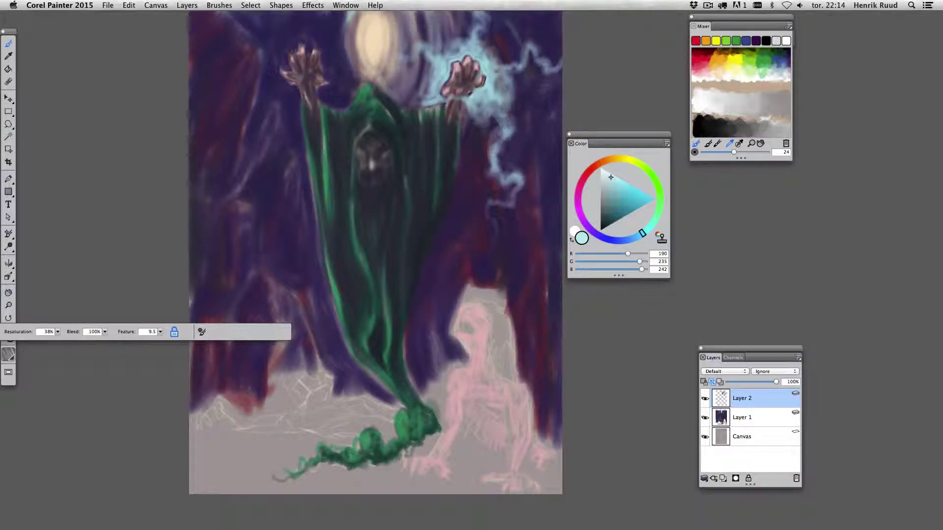
- Paint a light blue glow around the left raised hand and highlight its fingers, the hood opening and the left sleeve
mouse_move(317, 52)
left_mouse_down()
mouse_move(295, 19)
mouse_move(241, 29)
mouse_move(285, 56)
mouse_move(275, 100)
mouse_move(235, 147)
mouse_move(284, 213)
mouse_move(310, 37)
mouse_move(329, 79)
mouse_move(339, 54)
mouse_move(315, 25)
mouse_move(339, 101)
mouse_move(331, 61)
left_mouse_up()
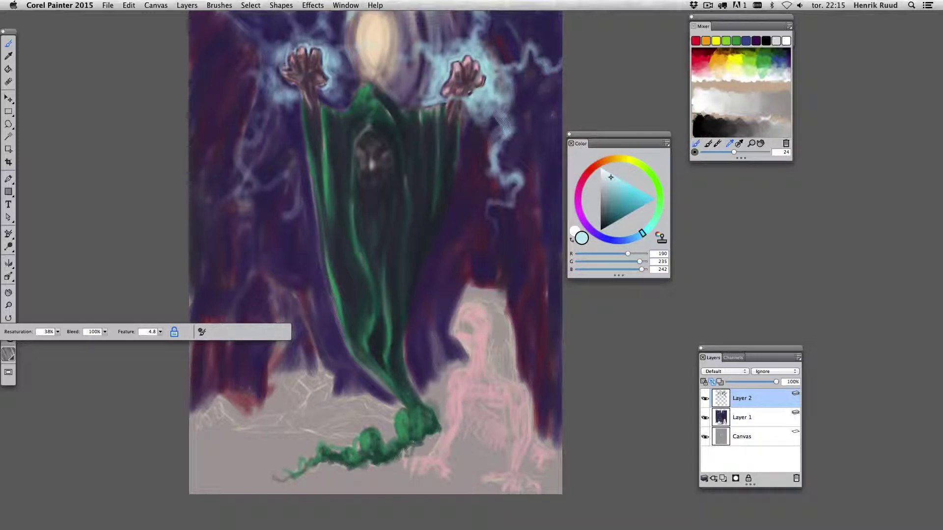
left_click_drag(294, 45, 294, 84)
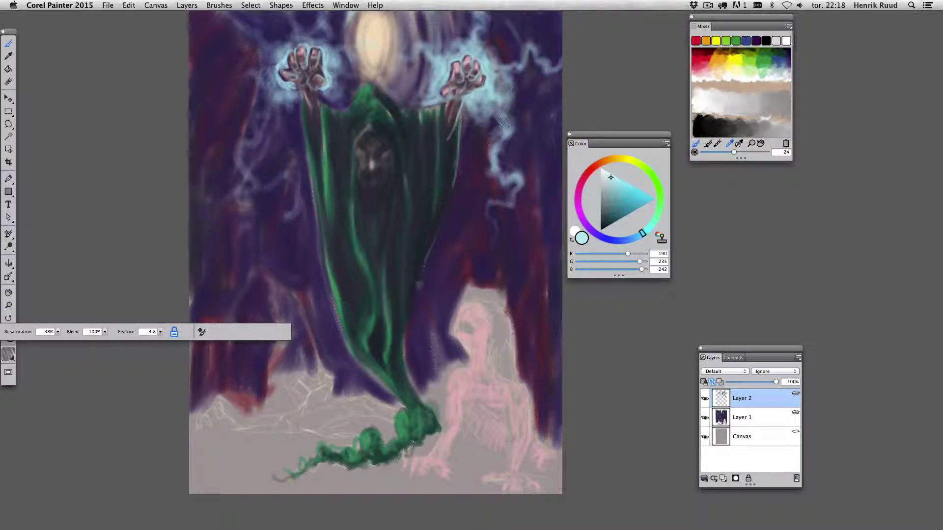
left_click_drag(370, 134, 393, 132)
left_click_drag(319, 96, 336, 156)
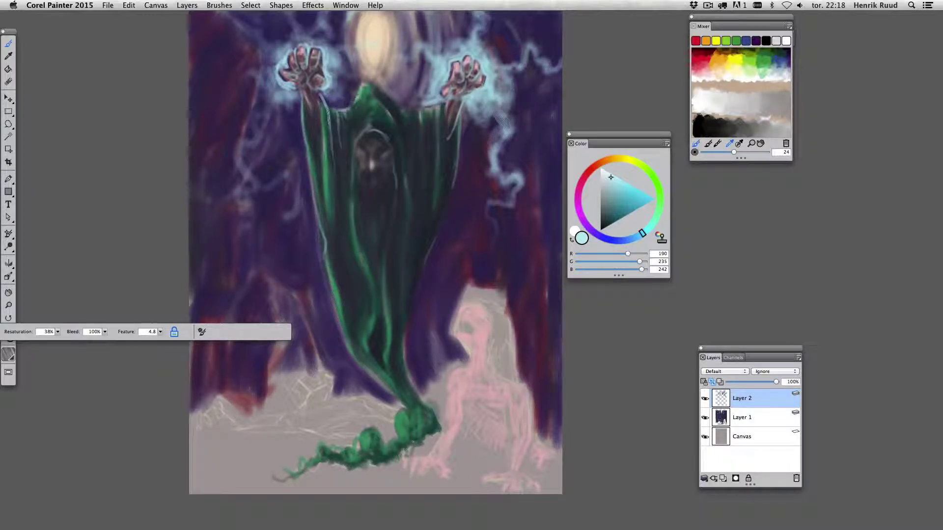
- Add light blue highlights to the hood's peak and folds and to the robe's upper folds
left_click_drag(344, 159, 346, 186)
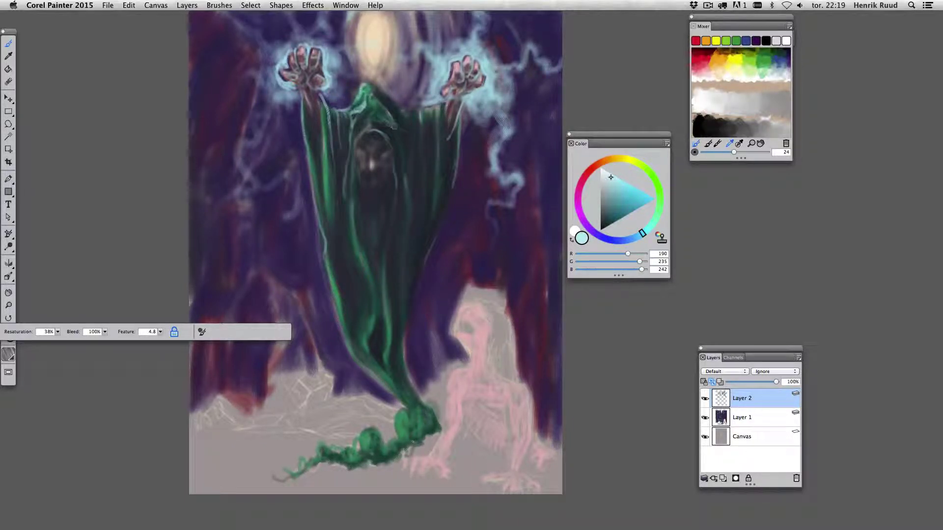
left_click_drag(379, 96, 393, 127)
left_click_drag(372, 83, 396, 108)
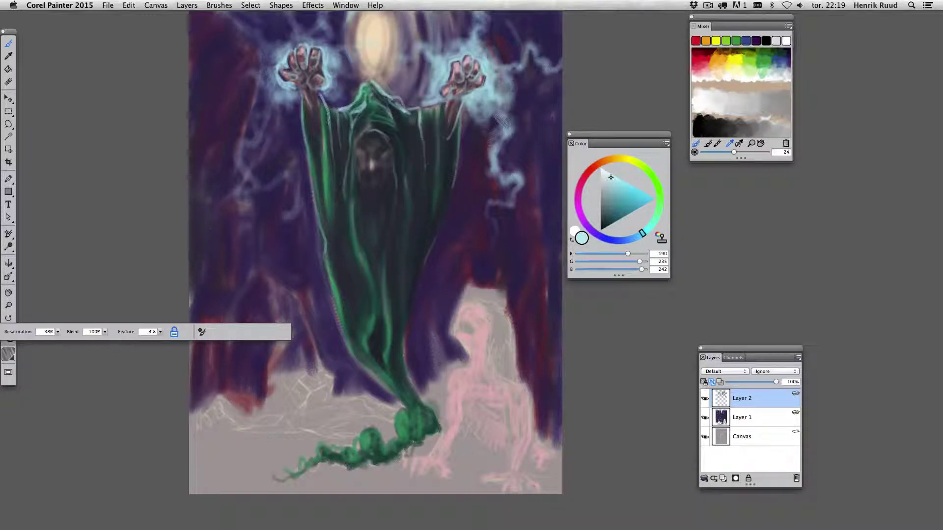
left_click_drag(404, 142, 415, 228)
left_click_drag(445, 112, 437, 230)
- Edge the robe's lower folds and its curling green tail with light blue highlights
left_click_drag(400, 315, 403, 376)
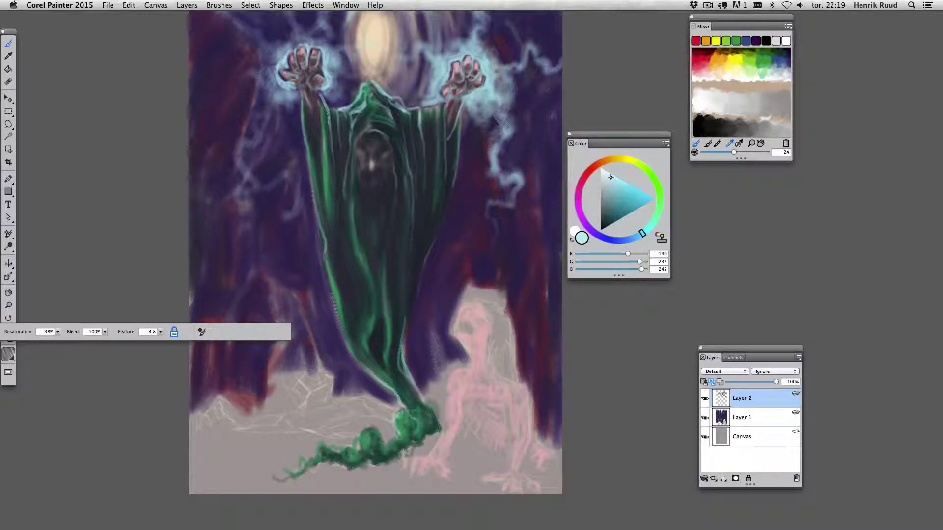
mouse_move(393, 437)
left_mouse_down()
mouse_move(299, 464)
mouse_move(292, 476)
left_mouse_up()
mouse_move(406, 389)
left_mouse_down()
mouse_move(426, 436)
mouse_move(439, 442)
left_mouse_up()
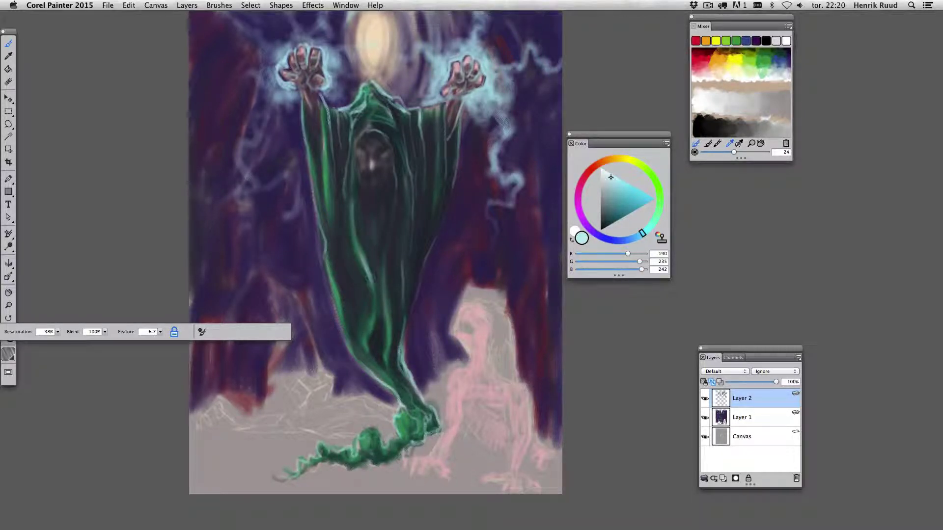
mouse_move(367, 318)
left_mouse_down()
mouse_move(373, 348)
mouse_move(416, 406)
left_mouse_up()
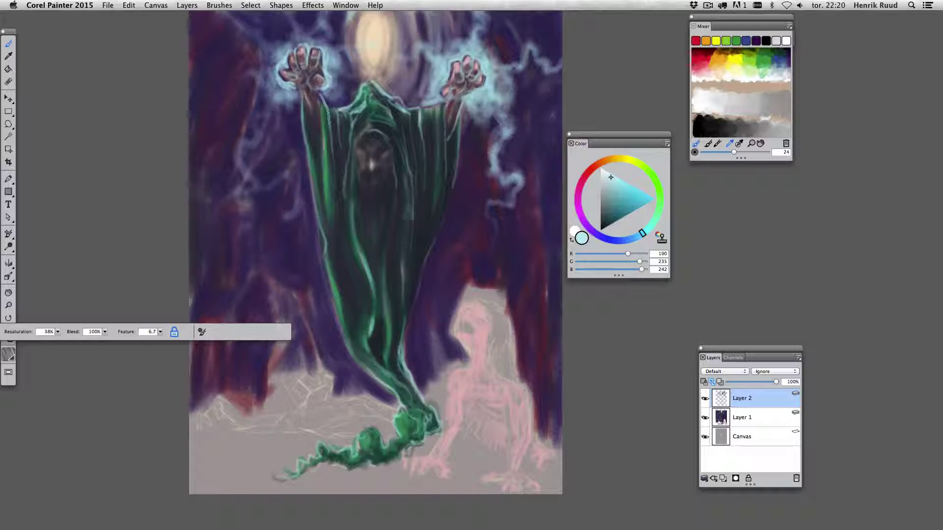
left_click_drag(404, 204, 414, 222)
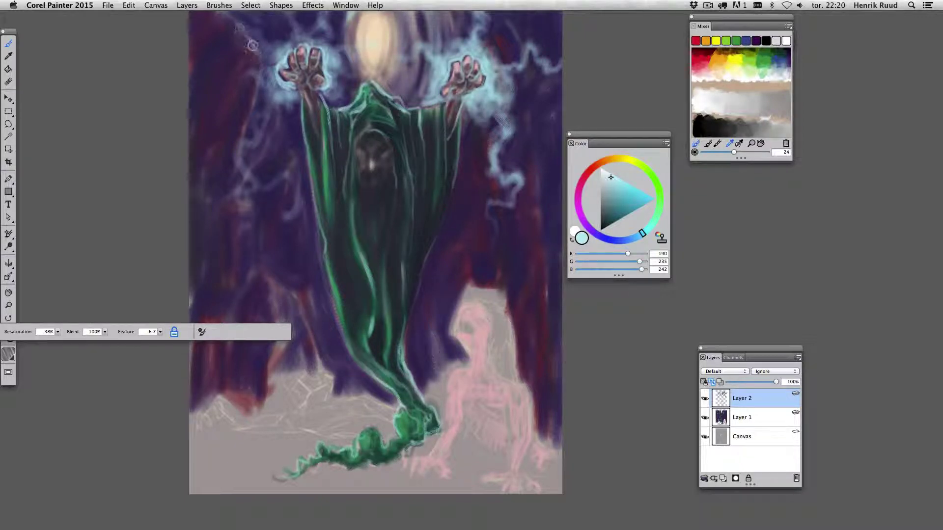
- Paint light blue highlights along the ridges and edges of the rocks left of the figure
left_click_drag(252, 45, 255, 118)
mouse_move(248, 73)
left_mouse_down()
mouse_move(233, 23)
mouse_move(233, 113)
left_mouse_up()
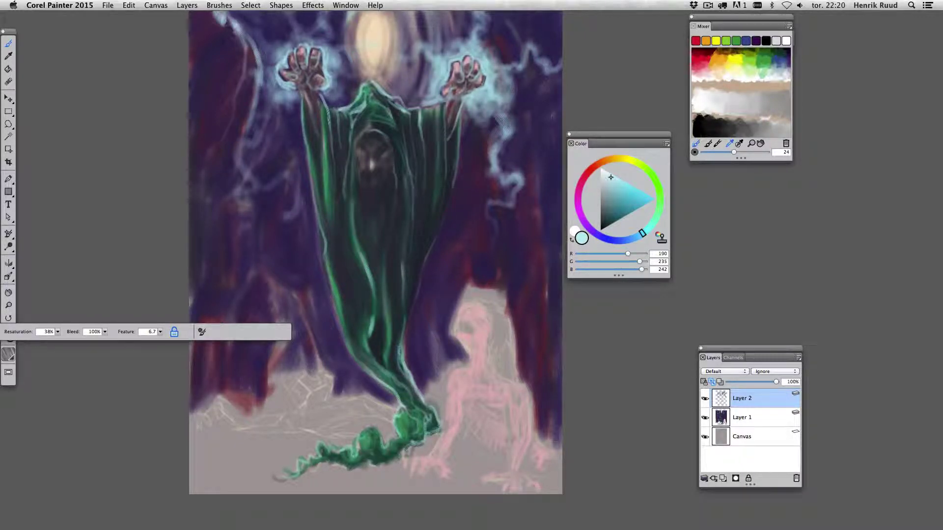
left_click_drag(220, 25, 194, 164)
left_click_drag(271, 137, 240, 202)
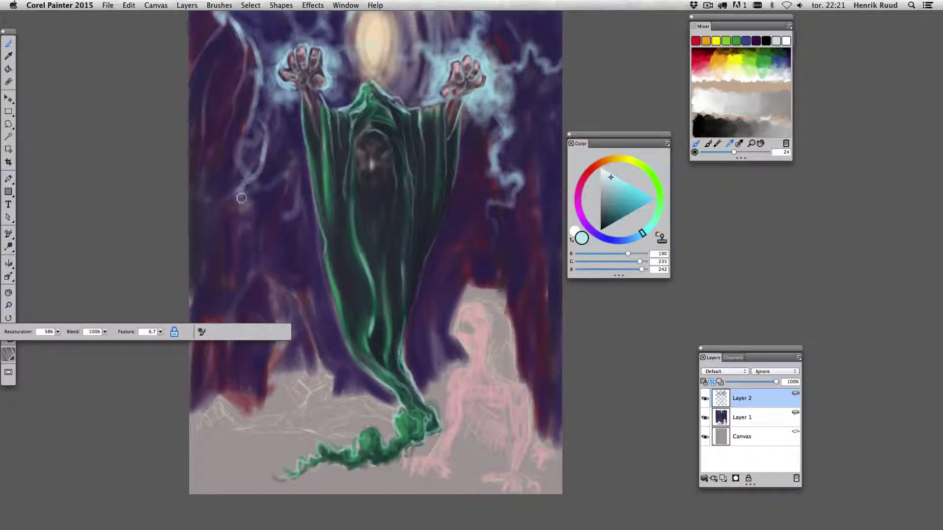
mouse_move(290, 152)
left_mouse_down()
mouse_move(272, 232)
mouse_move(285, 172)
mouse_move(325, 310)
mouse_move(276, 277)
mouse_move(280, 315)
mouse_move(295, 324)
mouse_move(340, 319)
mouse_move(326, 344)
mouse_move(354, 379)
mouse_move(363, 295)
mouse_move(373, 325)
mouse_move(383, 315)
mouse_move(378, 353)
mouse_move(388, 320)
mouse_move(295, 206)
mouse_move(319, 270)
mouse_move(299, 250)
mouse_move(324, 275)
mouse_move(265, 265)
mouse_move(314, 403)
left_mouse_up()
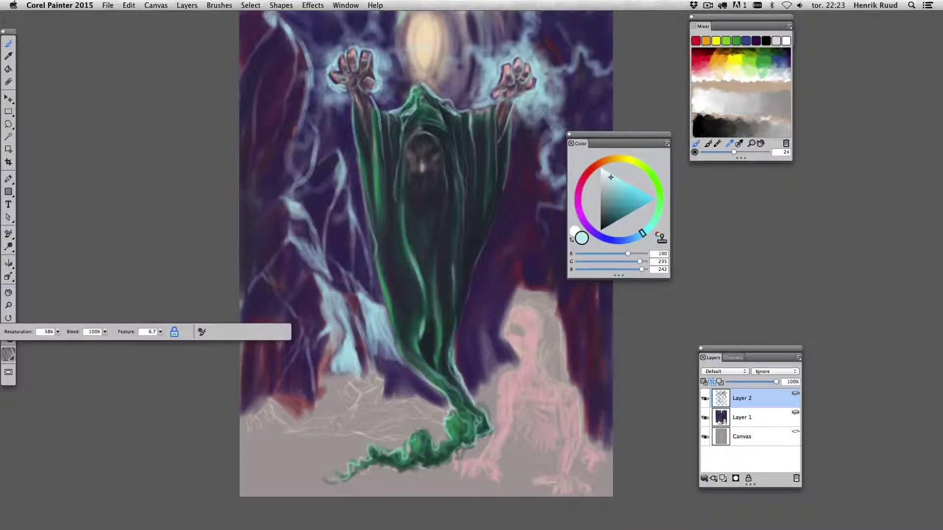
- Add light blue lightning and edge highlights to the sky and rocks right of the figure
scroll(427, 254, "right", 5)
mouse_move(486, 56)
left_mouse_down()
mouse_move(484, 30)
mouse_move(497, 14)
left_mouse_up()
left_click_drag(511, 113, 530, 231)
left_click_drag(501, 275, 456, 207)
- Paint bright red streaks down the tall rocks at the picture's far right
left_click(696, 41)
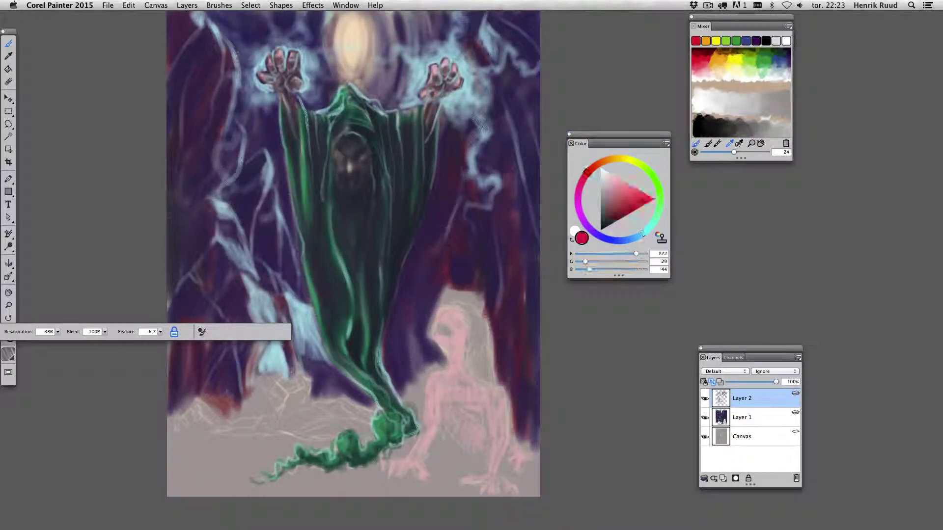
left_click_drag(516, 167, 511, 206)
key("super+0")
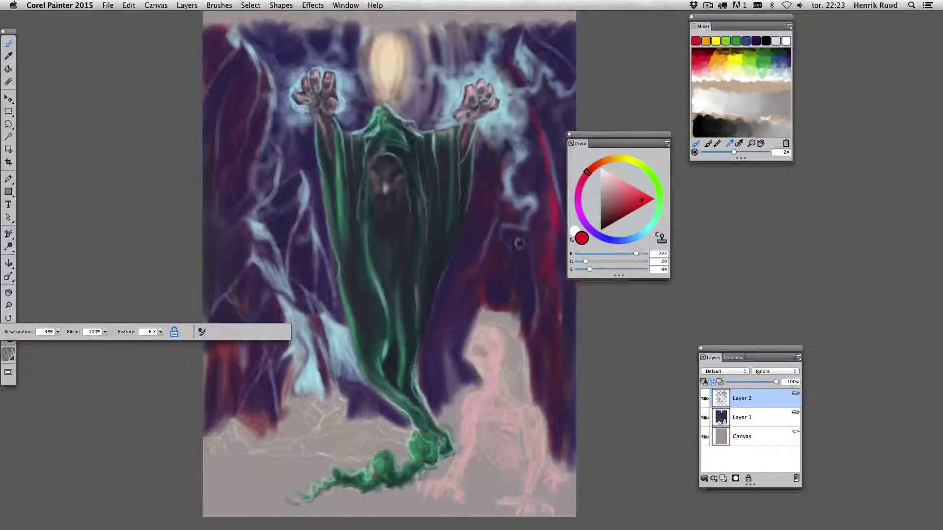
left_click_drag(546, 240, 552, 289)
left_click_drag(533, 162, 513, 197)
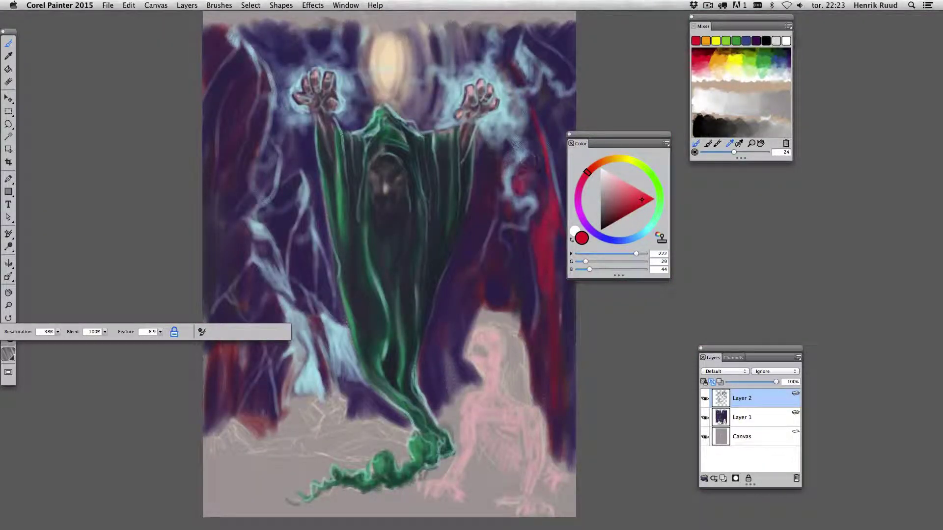
- Paint broad red strokes on the rock face directly along the robe's right edge, down to the emaciated figure
mouse_move(501, 157)
left_mouse_down()
mouse_move(484, 194)
mouse_move(474, 182)
left_mouse_up()
left_click_drag(450, 272, 445, 300)
left_click_drag(432, 407, 469, 231)
left_click_drag(481, 197, 445, 299)
left_click_drag(449, 368, 464, 314)
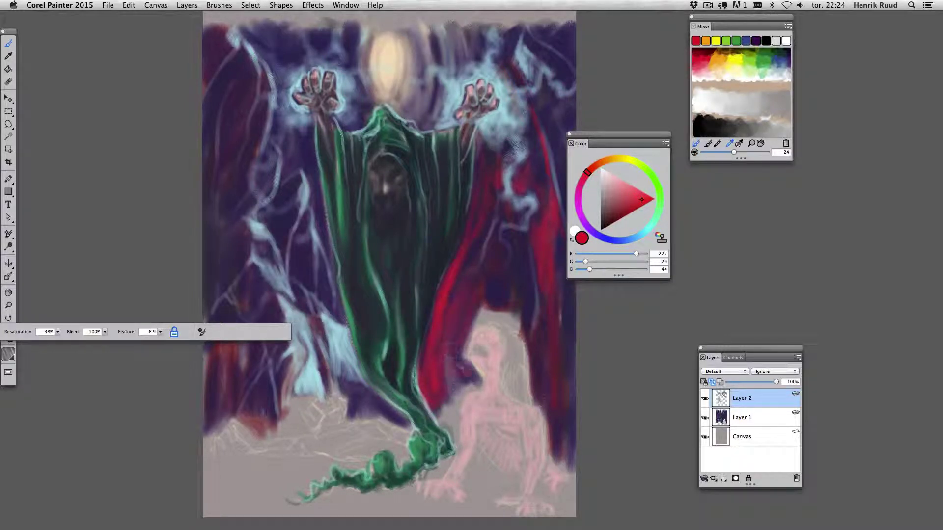
- Paint bright red onto the rocks left of the robe, from the lower robe edge up to the tall outer peaks
mouse_move(460, 373)
left_mouse_down()
mouse_move(467, 327)
mouse_move(468, 380)
mouse_move(395, 418)
mouse_move(356, 393)
mouse_move(344, 334)
mouse_move(319, 292)
left_mouse_up()
mouse_move(351, 388)
left_mouse_down()
mouse_move(308, 156)
mouse_move(275, 206)
mouse_move(280, 186)
left_mouse_up()
mouse_move(278, 218)
left_mouse_down()
mouse_move(255, 134)
mouse_move(260, 108)
mouse_move(234, 199)
mouse_move(248, 189)
left_mouse_up()
mouse_move(256, 105)
left_mouse_down()
mouse_move(213, 54)
mouse_move(209, 147)
mouse_move(241, 66)
mouse_move(229, 98)
left_mouse_up()
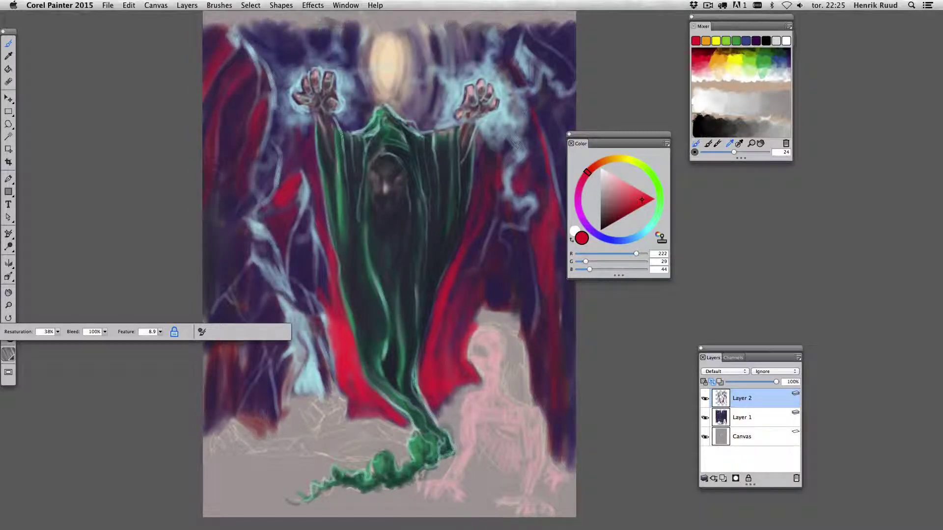
mouse_move(243, 223)
left_mouse_down()
mouse_move(221, 276)
mouse_move(237, 254)
left_mouse_up()
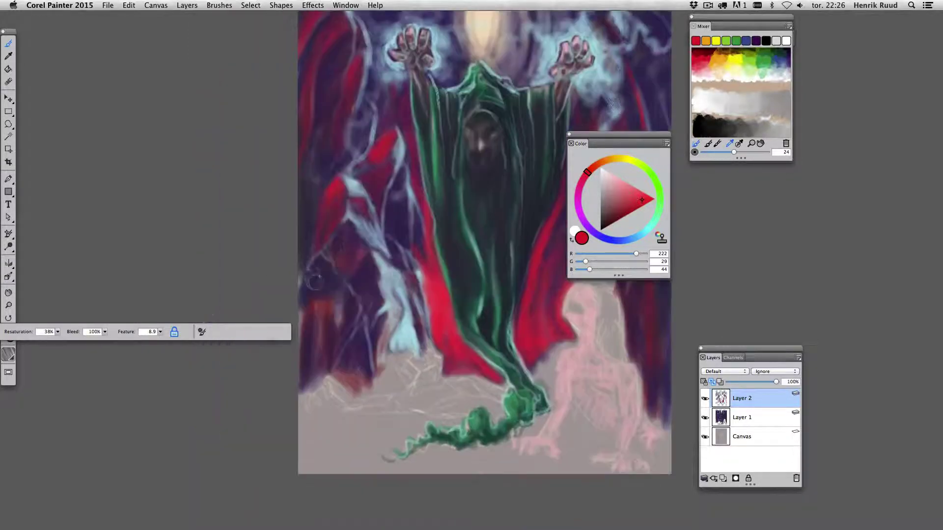
left_click_drag(217, 328, 312, 285)
mouse_move(360, 344)
left_mouse_down()
mouse_move(367, 309)
mouse_move(373, 314)
mouse_move(366, 290)
left_mouse_up()
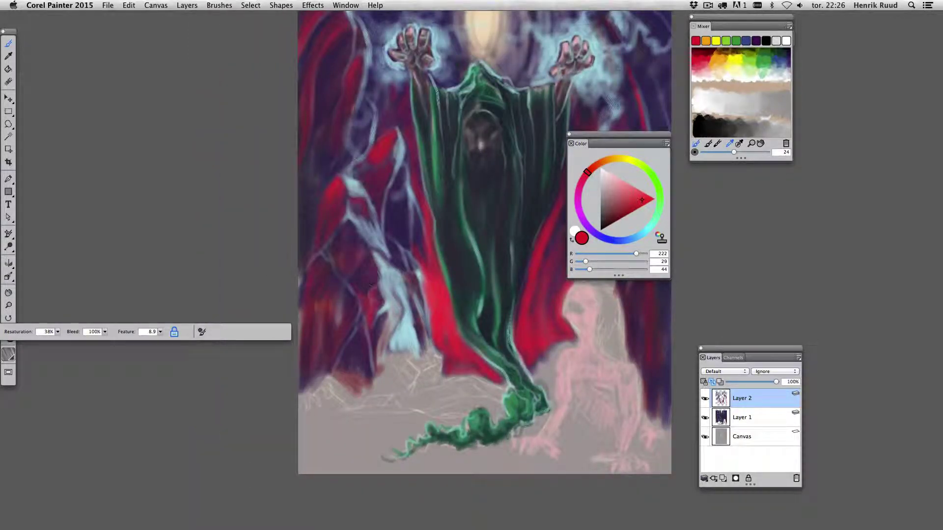
mouse_move(406, 250)
left_mouse_down()
mouse_move(397, 172)
mouse_move(410, 226)
left_mouse_up()
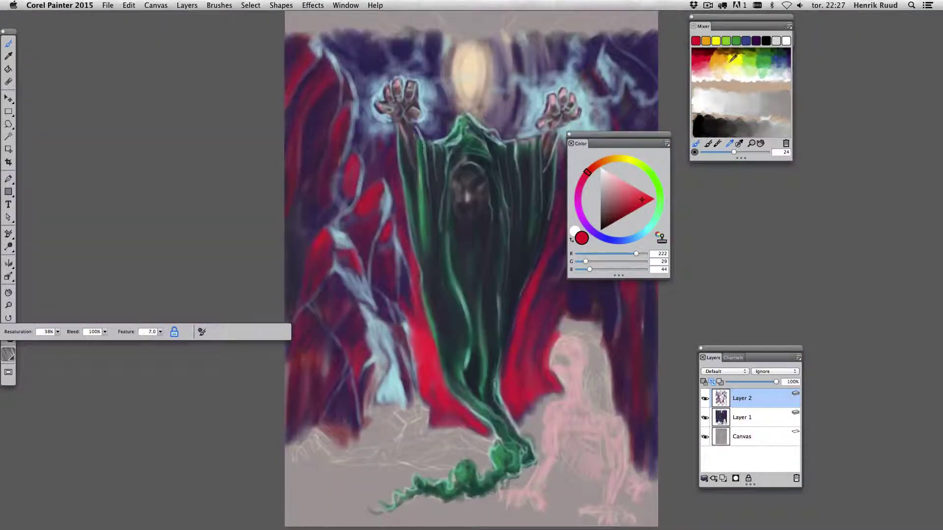
- Add warm yellow highlights to the ridges and edges of the rocks left of the figure
scroll(472, 265, "right", 5)
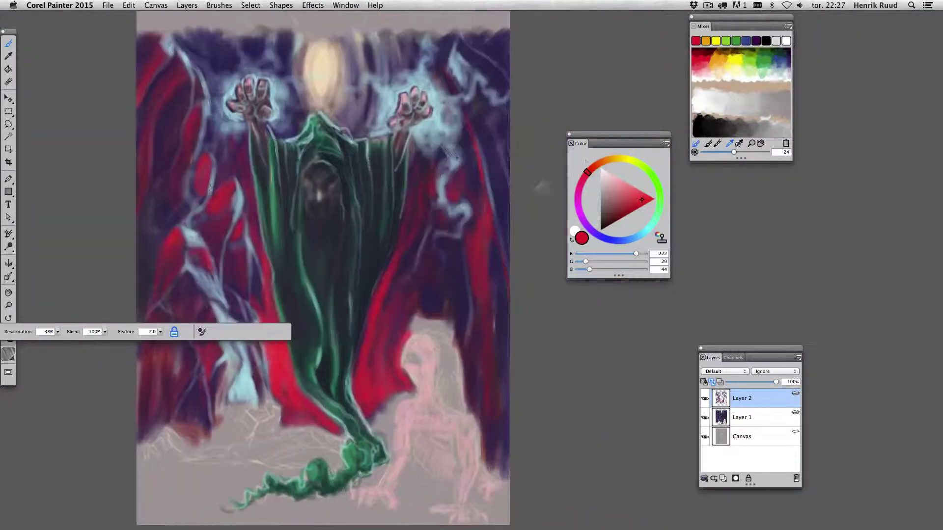
scroll(344, 265, "left", 4)
left_click(612, 159)
left_click(628, 185)
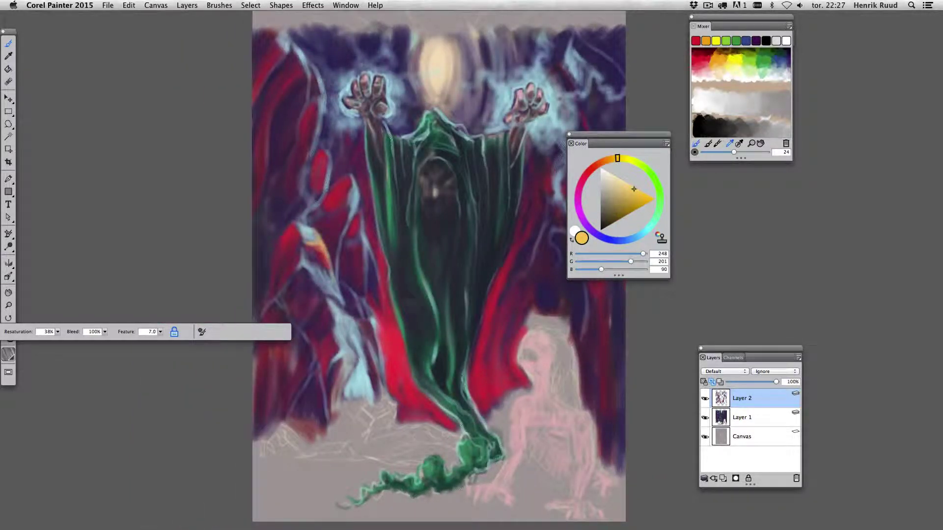
left_click_drag(326, 299, 358, 338)
mouse_move(356, 213)
left_mouse_down()
mouse_move(367, 248)
mouse_move(346, 265)
mouse_move(398, 279)
left_mouse_up()
scroll(457, 265, "left", 3)
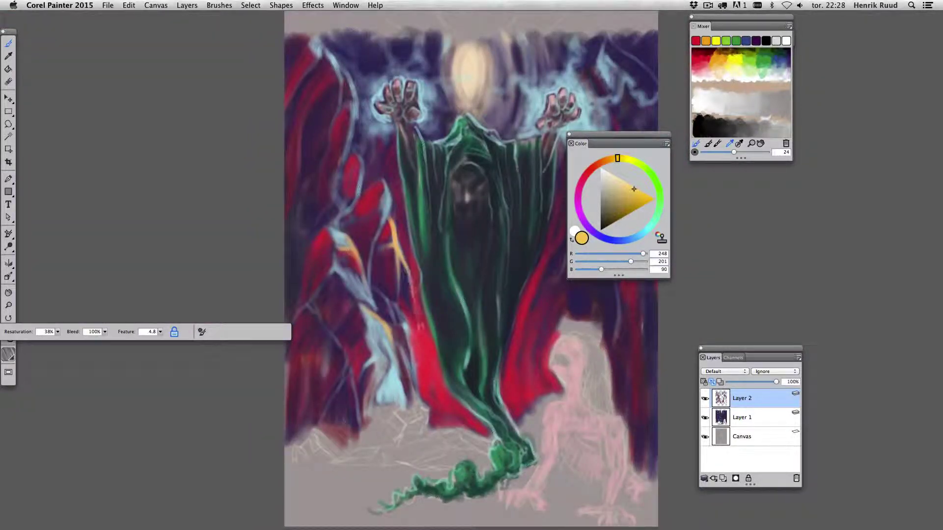
mouse_move(381, 189)
left_mouse_down()
mouse_move(384, 177)
mouse_move(391, 217)
mouse_move(345, 260)
mouse_move(361, 283)
left_mouse_up()
left_click_drag(400, 363, 422, 406)
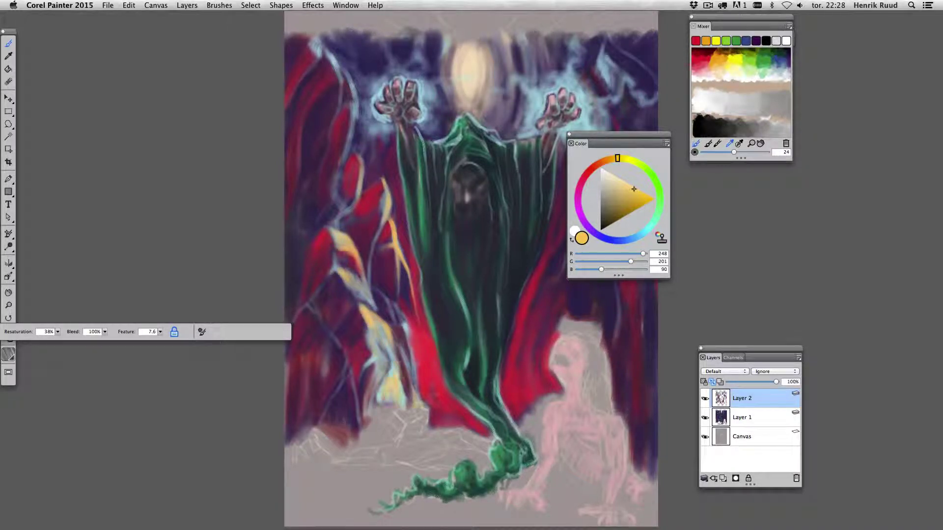
mouse_move(335, 81)
left_mouse_down()
mouse_move(306, 123)
mouse_move(302, 191)
mouse_move(312, 179)
mouse_move(297, 232)
left_mouse_up()
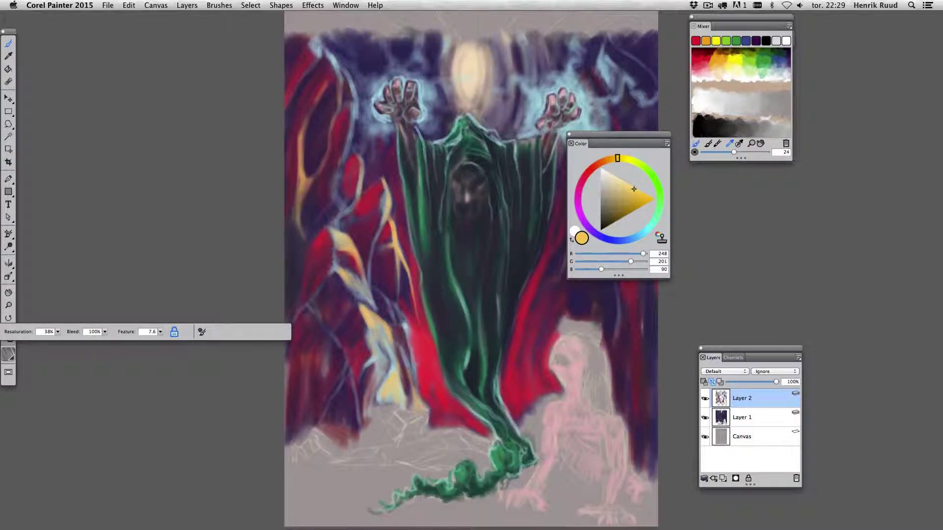
mouse_move(379, 352)
left_mouse_down()
mouse_move(406, 381)
mouse_move(415, 344)
mouse_move(425, 413)
left_mouse_up()
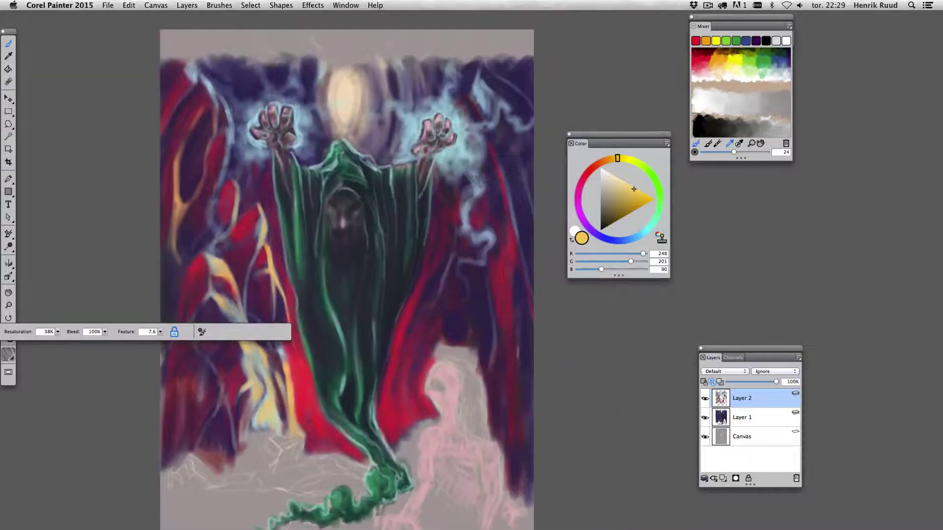
- Paint a large warm yellow glow over and around the moon behind the hood
mouse_move(327, 74)
left_mouse_down()
mouse_move(314, 89)
mouse_move(324, 147)
mouse_move(317, 145)
left_mouse_up()
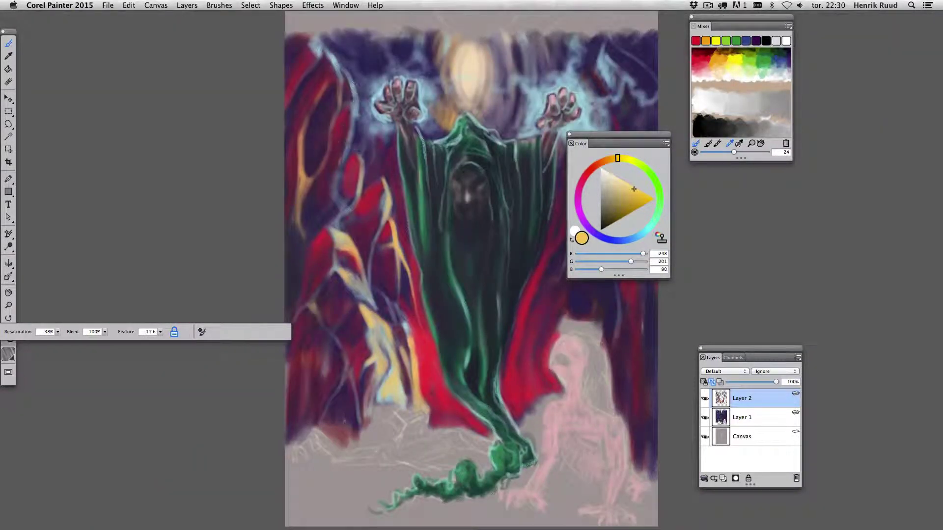
mouse_move(442, 138)
left_mouse_down()
mouse_move(438, 89)
mouse_move(492, 128)
mouse_move(471, 25)
mouse_move(432, 34)
mouse_move(432, 89)
left_mouse_up()
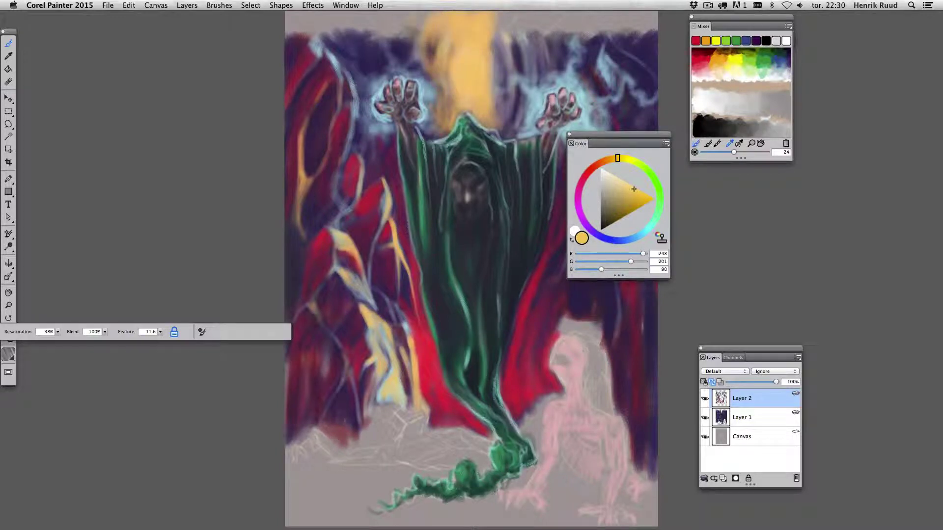
mouse_move(501, 20)
left_mouse_down()
mouse_move(486, 128)
mouse_move(521, 74)
mouse_move(530, 20)
left_mouse_up()
- Shape both sides of the yellow glow with dark purple sampled from the sky
left_click(388, 24, "alt")
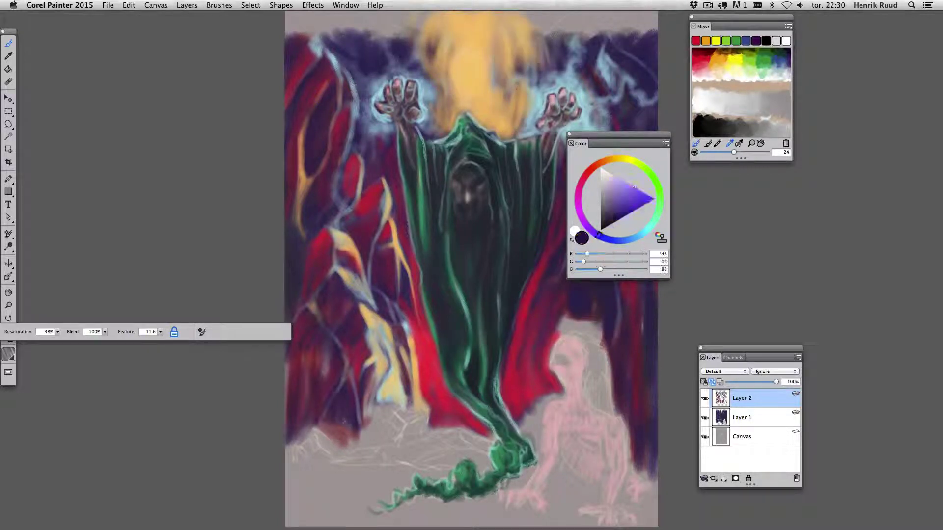
left_click_drag(383, 42, 423, 12)
mouse_move(418, 59)
left_mouse_down()
mouse_move(432, 13)
mouse_move(454, 83)
mouse_move(444, 47)
mouse_move(461, 27)
left_mouse_up()
left_click_drag(514, 76, 546, 15)
left_click_drag(545, 46, 604, 10)
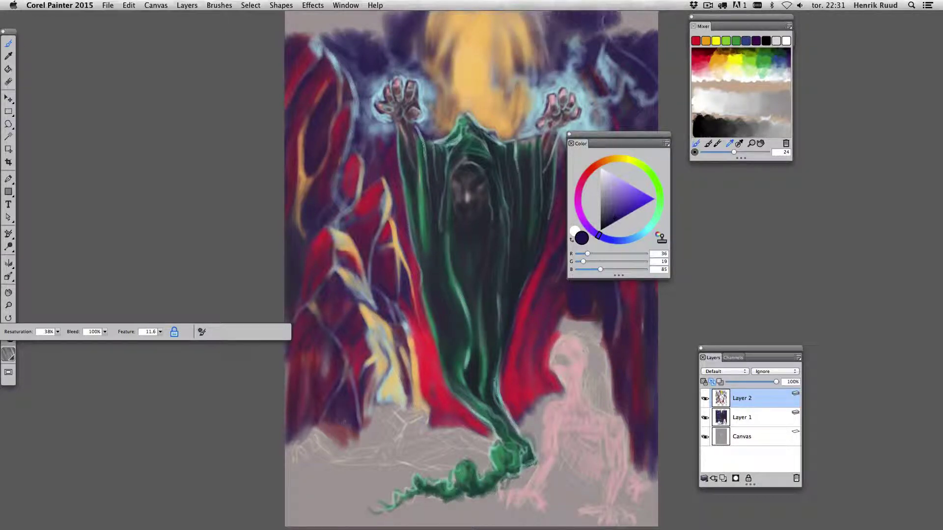
- Extend the dark purple sky across the bare strip along the picture's upper edge
left_click_drag(599, 47, 658, 10)
scroll(471, 246, "up", 2)
left_click_drag(525, 47, 649, 24)
left_click_drag(506, 62, 560, 27)
left_click_drag(368, 59, 457, 19)
left_click_drag(393, 29, 290, 61)
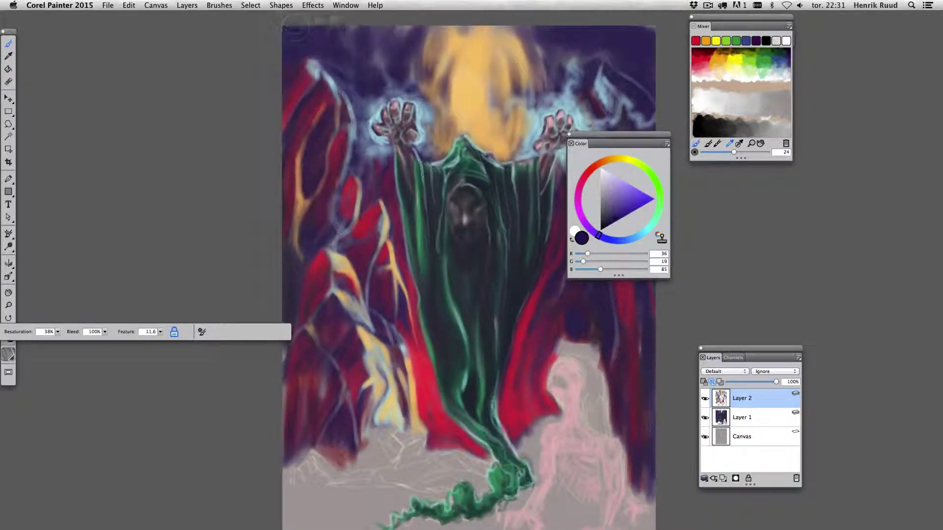
left_click_drag(430, 27, 329, 54)
left_click_drag(295, 86, 290, 128)
- Deepen the shadows in the rocks on both sides of the figure with dark purple
scroll(187, 226, "right", 5)
scroll(187, 226, "down", 2)
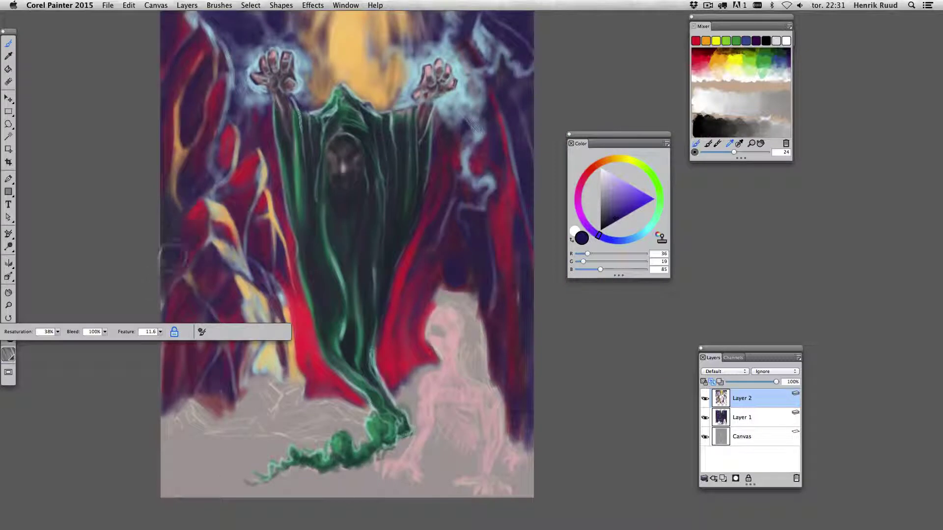
left_click_drag(248, 194, 224, 206)
left_click_drag(240, 125, 212, 187)
mouse_move(272, 265)
left_mouse_down()
mouse_move(320, 388)
mouse_move(336, 390)
left_mouse_up()
left_click_drag(410, 349, 425, 196)
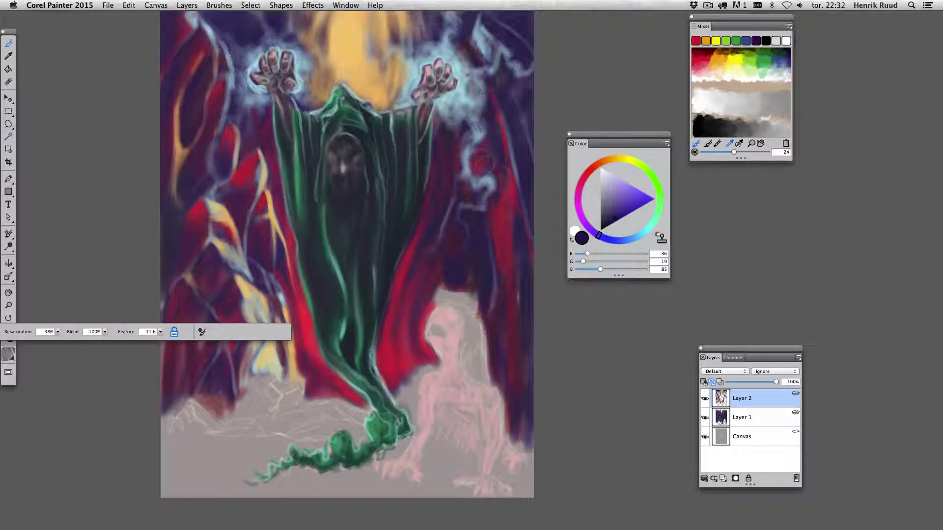
left_click_drag(521, 176, 513, 118)
left_click_drag(520, 20, 519, 98)
- Paint golden yellow clouds across the sky right of the moon and behind the raised hand
left_click(344, 47, "alt")
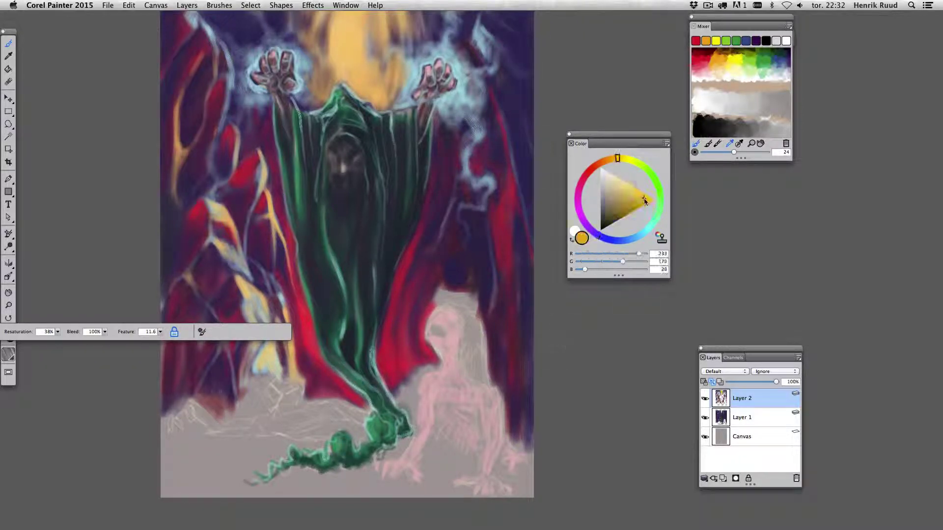
mouse_move(520, 186)
left_mouse_down()
mouse_move(496, 29)
mouse_move(467, 22)
mouse_move(501, 108)
left_mouse_up()
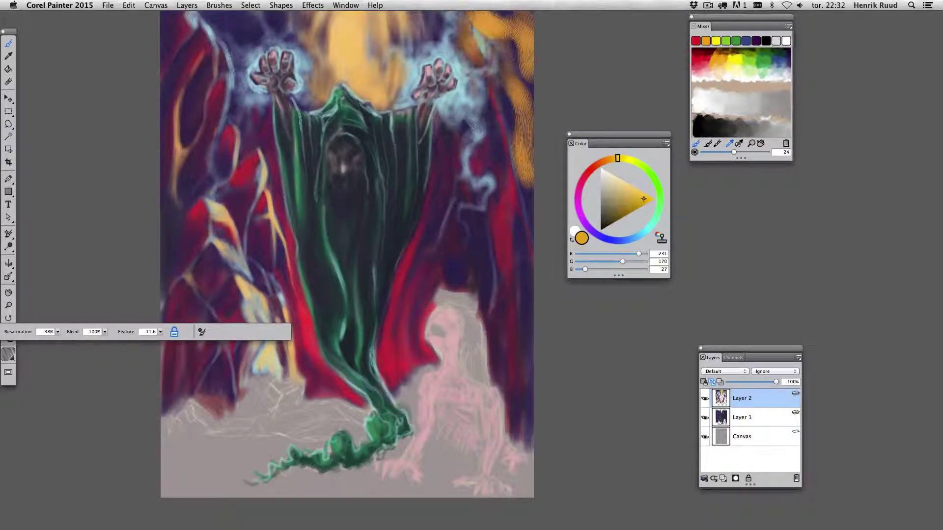
left_click_drag(467, 15, 400, 42)
left_click_drag(460, 47, 489, 118)
mouse_move(437, 189)
left_mouse_down()
mouse_move(457, 118)
mouse_move(516, 83)
mouse_move(514, 275)
mouse_move(506, 39)
left_mouse_up()
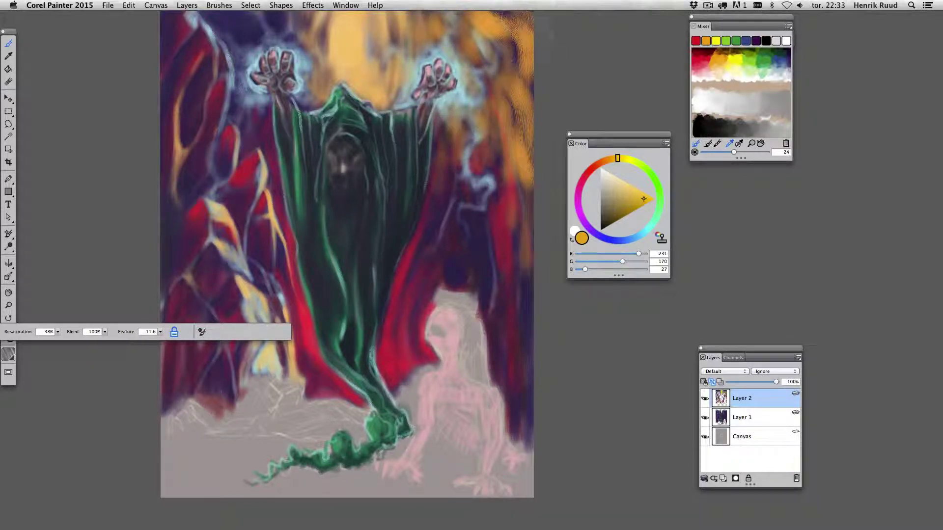
- Add pale yellow highlights to the tips and left edges of the tall and smaller rocks right of the figure
left_click(613, 175)
mouse_move(499, 136)
left_mouse_down()
mouse_move(500, 109)
mouse_move(505, 125)
mouse_move(515, 124)
mouse_move(502, 172)
left_mouse_up()
left_click_drag(503, 113, 498, 206)
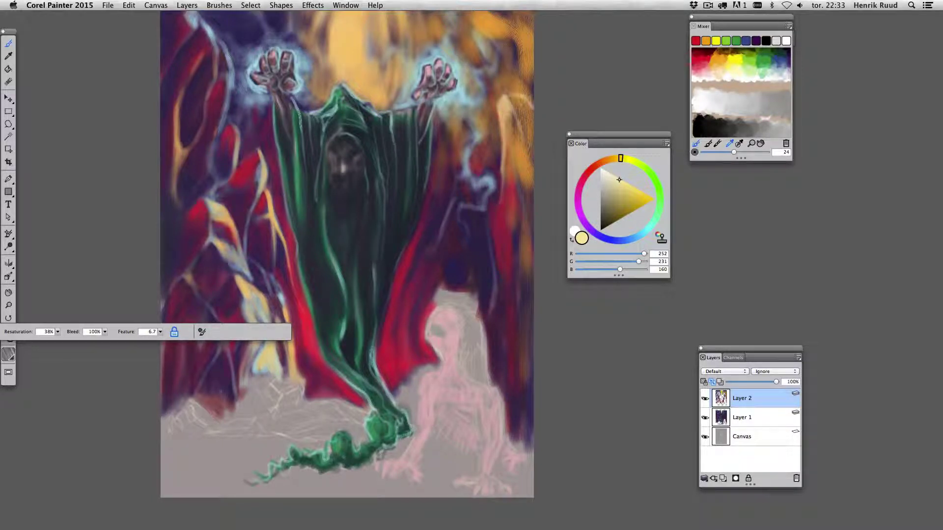
mouse_move(517, 117)
left_mouse_down()
mouse_move(508, 203)
mouse_move(455, 259)
mouse_move(450, 177)
mouse_move(475, 227)
left_mouse_up()
mouse_move(455, 185)
left_mouse_down()
mouse_move(447, 211)
mouse_move(458, 248)
mouse_move(459, 184)
left_mouse_up()
left_click_drag(489, 243, 497, 242)
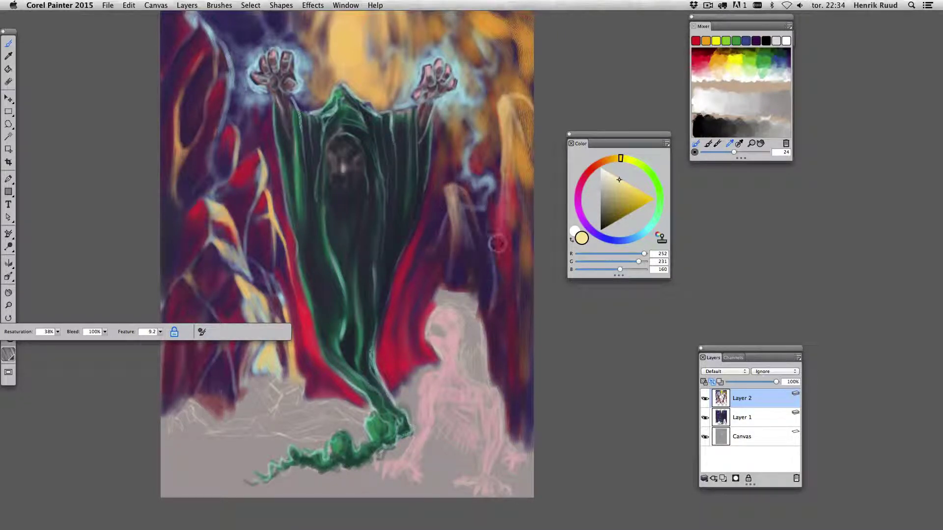
- Shade the right sides of the two highlighted rock tips with dark green and dark blue
left_click_drag(515, 152, 510, 113)
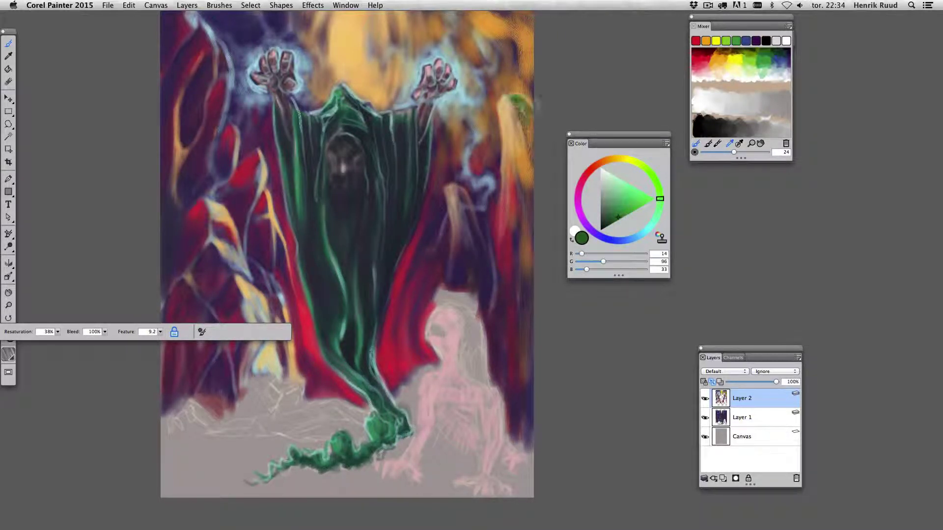
left_click(485, 275, "alt")
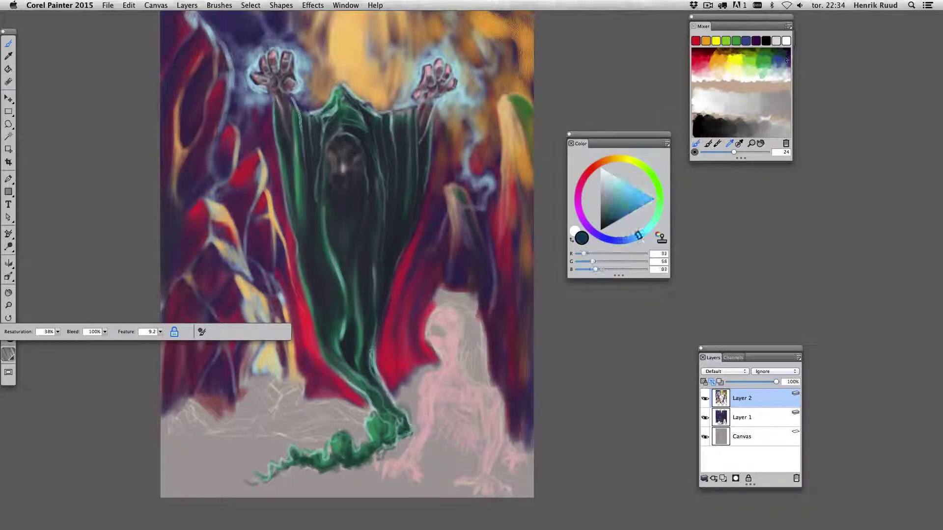
left_click_drag(513, 99, 525, 112)
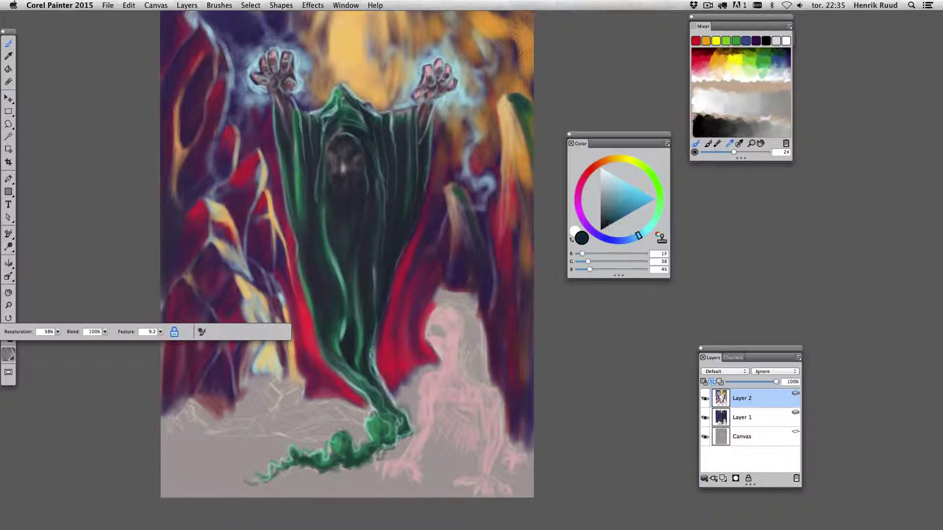
left_click_drag(454, 189, 469, 221)
left_click(488, 170, "alt")
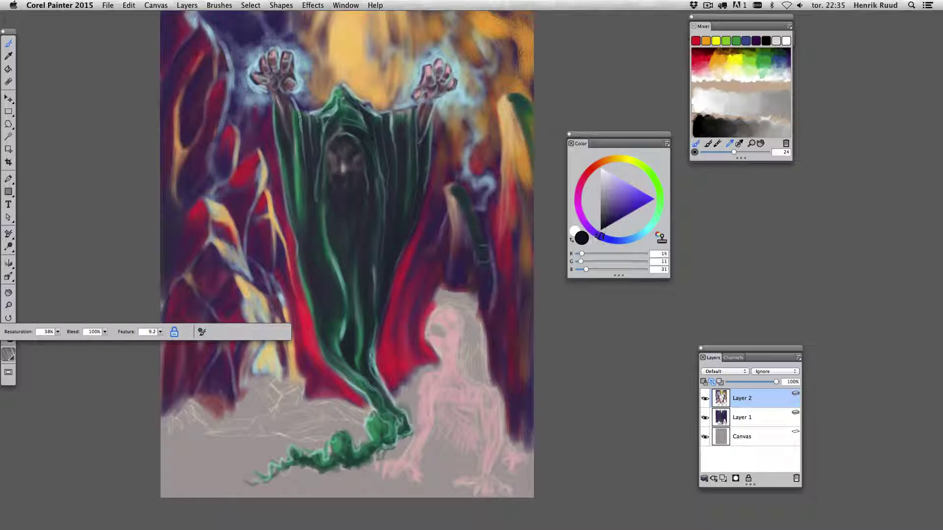
- Strengthen the smaller right rock's pale yellow face and dark edge, and paint red around it
left_click(451, 189, "alt")
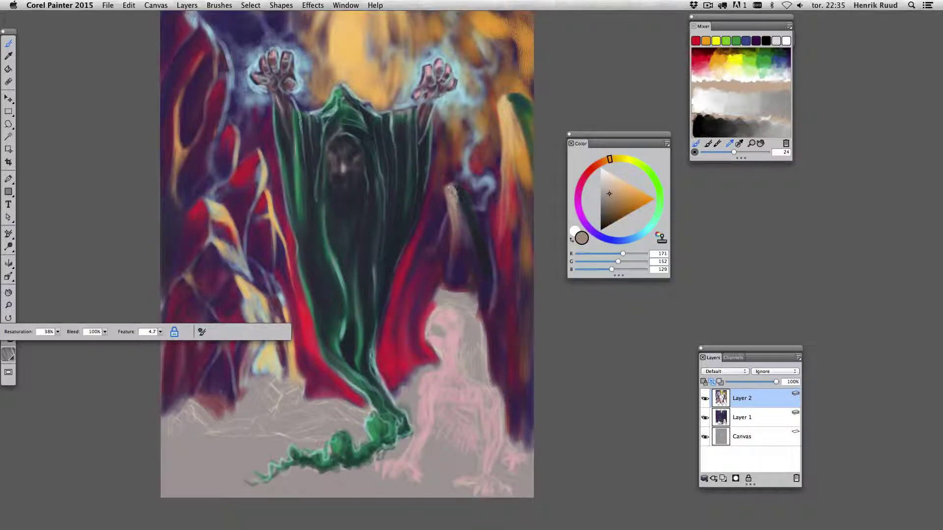
left_click(512, 231, "alt")
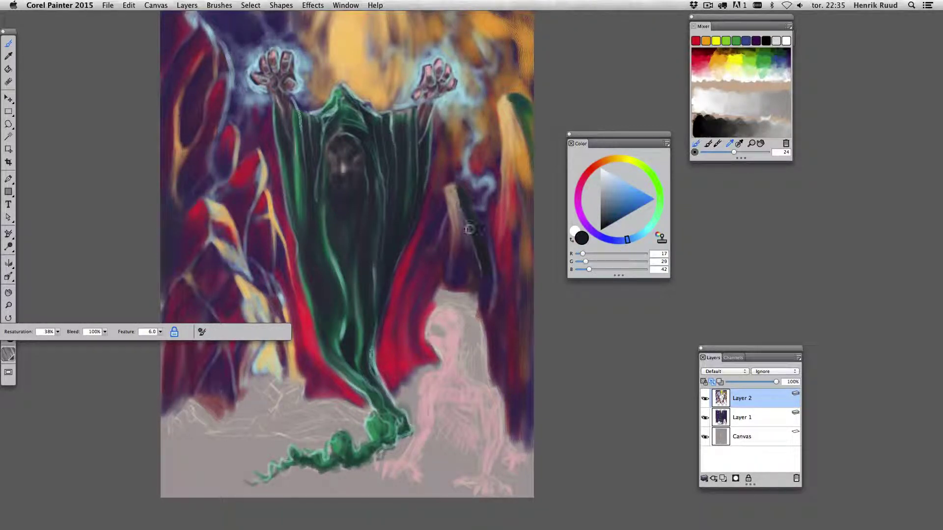
left_click(487, 238, "alt")
mouse_move(484, 209)
left_mouse_down()
mouse_move(496, 210)
mouse_move(489, 187)
mouse_move(467, 182)
mouse_move(489, 125)
mouse_move(436, 208)
mouse_move(455, 214)
mouse_move(452, 275)
mouse_move(478, 255)
mouse_move(469, 226)
left_mouse_up()
left_click(447, 155, "alt")
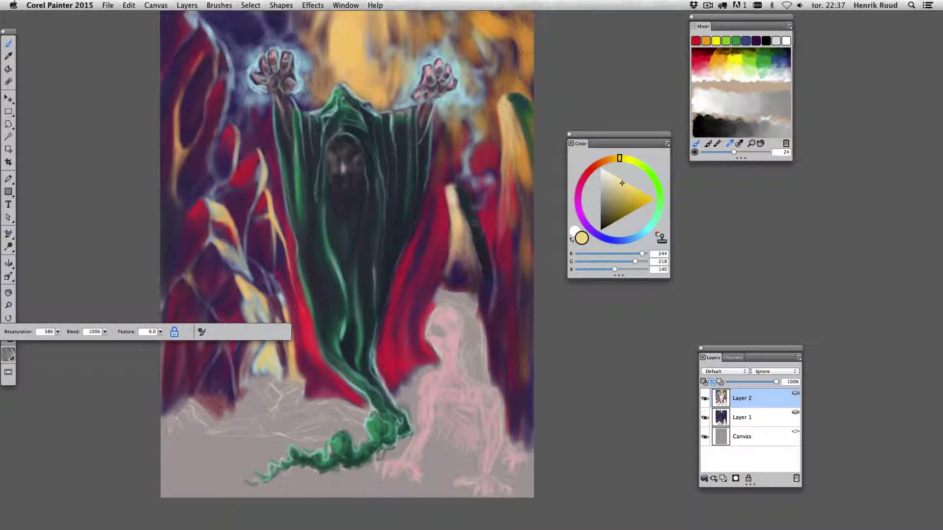
- Tone down the smaller rock's highlight and shade the far-right rocks with dark purple
left_click(474, 245, "alt")
left_click_drag(447, 192, 474, 246)
mouse_move(523, 105)
left_mouse_down()
mouse_move(533, 155)
mouse_move(516, 201)
left_mouse_up()
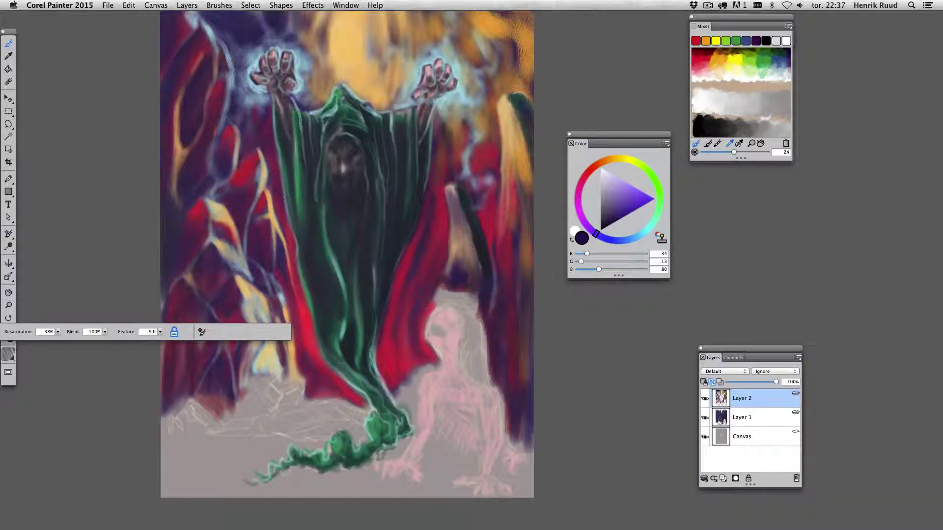
left_click_drag(516, 167, 525, 334)
left_click_drag(519, 388, 524, 459)
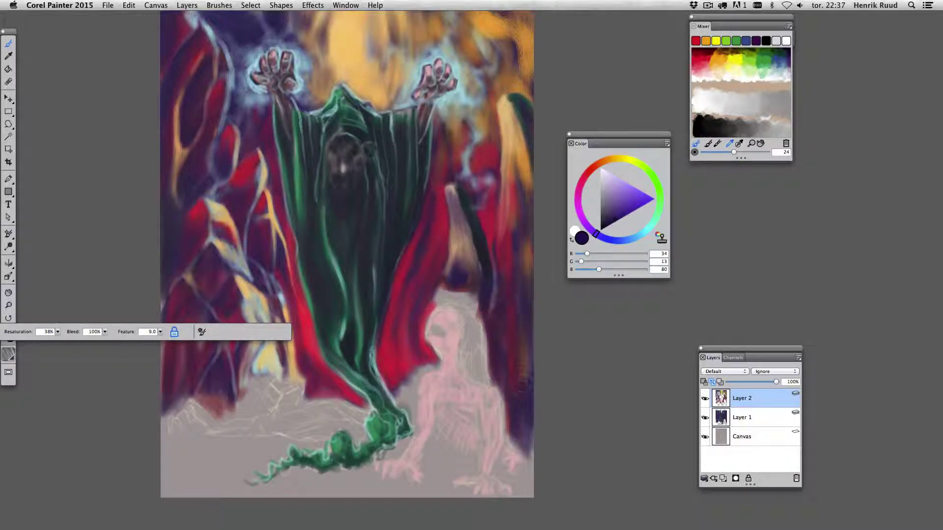
- Paint the pale foreground figure's upturned face and open mouth in greyish brown, and sketch hair strands beside the neck
left_click(707, 57)
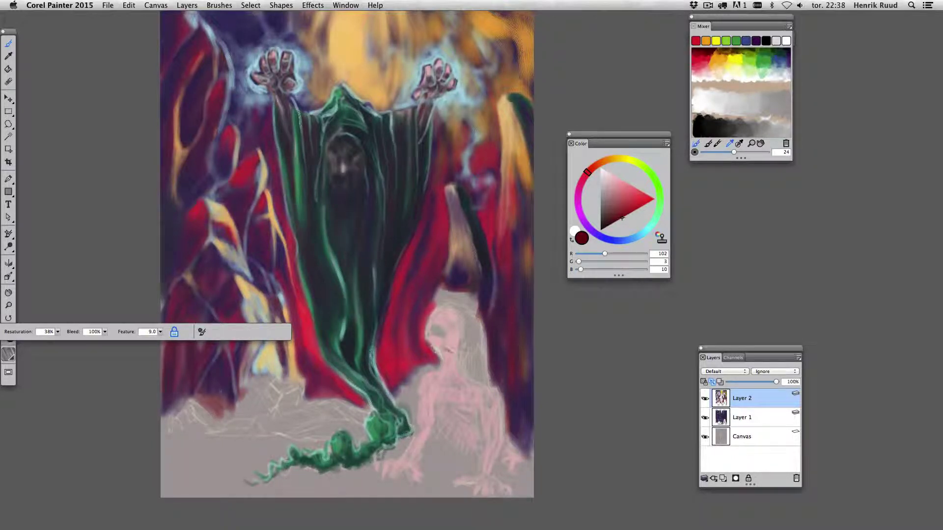
left_click(518, 201, "alt")
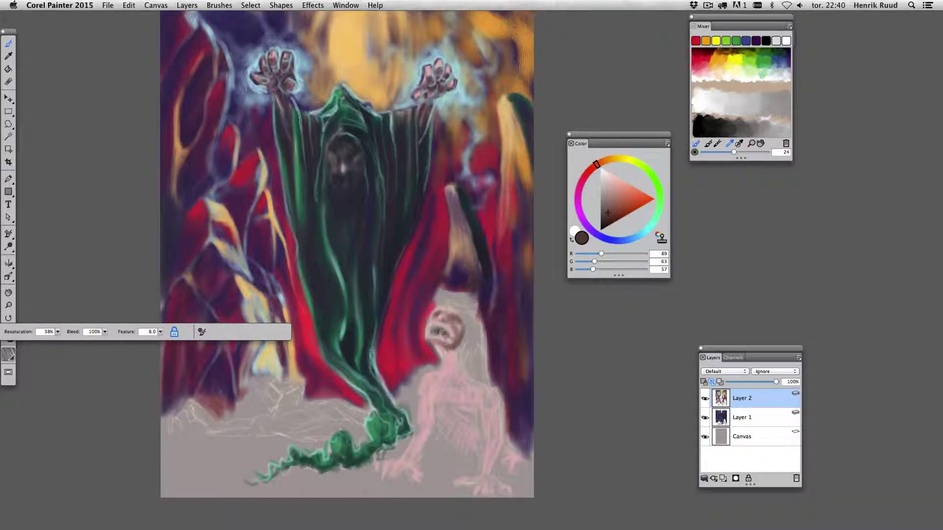
left_click_drag(457, 337, 440, 366)
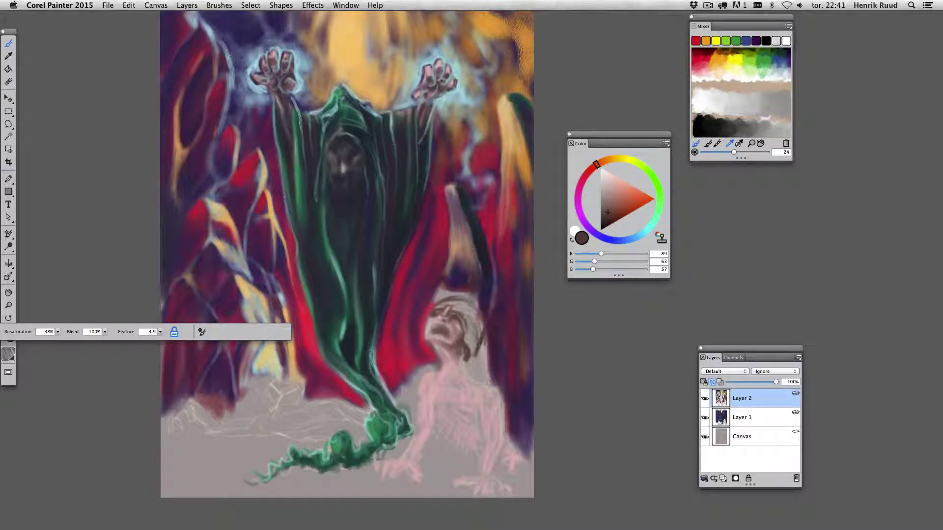
left_click_drag(477, 337, 470, 371)
- Sketch the foreground figure's shoulders, chest and waist as curved bands of greyish brown lines
mouse_move(443, 343)
left_mouse_down()
mouse_move(404, 408)
mouse_move(410, 415)
mouse_move(496, 393)
left_mouse_up()
mouse_move(430, 388)
left_mouse_down()
mouse_move(496, 378)
mouse_move(516, 410)
mouse_move(516, 455)
mouse_move(493, 432)
left_mouse_up()
left_click_drag(437, 426, 501, 442)
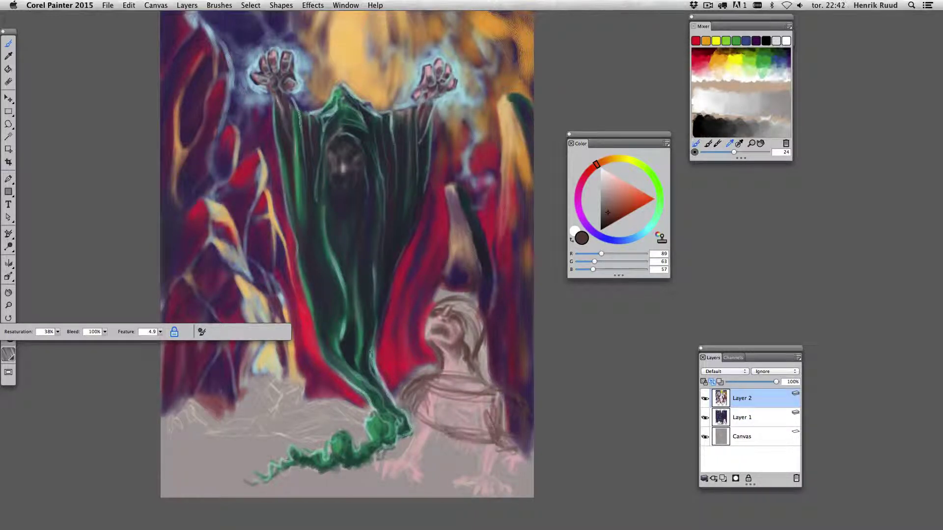
left_click_drag(413, 452, 506, 461)
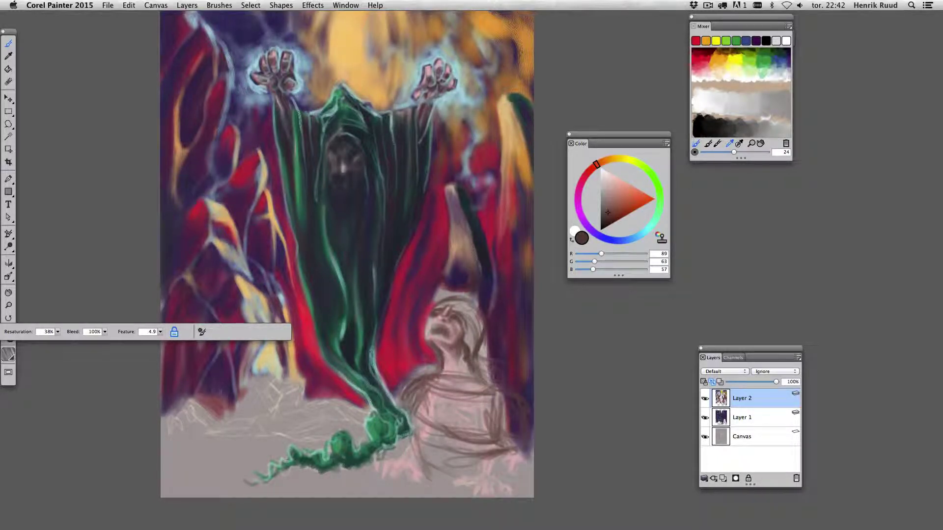
- Paint brown hair falling onto the foreground figure's shoulders and fill the chest with pale pink
left_click_drag(428, 363, 410, 383)
mouse_move(493, 354)
left_mouse_down()
mouse_move(451, 395)
mouse_move(508, 405)
mouse_move(527, 423)
mouse_move(442, 446)
left_mouse_up()
left_click(428, 388, "alt")
mouse_move(494, 405)
left_mouse_down()
mouse_move(462, 440)
mouse_move(411, 390)
mouse_move(417, 374)
mouse_move(381, 428)
mouse_move(398, 439)
left_mouse_up()
- Paint pleated folds across the foreground figure's chest and a round collar at the neck in dark greyish blue
left_click(618, 241)
left_click(608, 215)
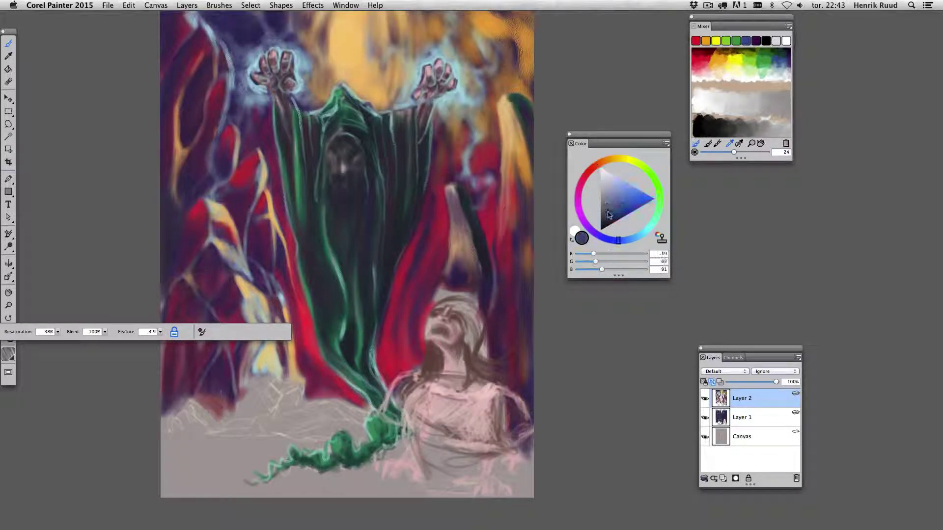
mouse_move(427, 393)
left_mouse_down()
mouse_move(452, 428)
mouse_move(493, 432)
left_mouse_up()
left_click_drag(501, 390, 483, 415)
left_click_drag(437, 388, 413, 422)
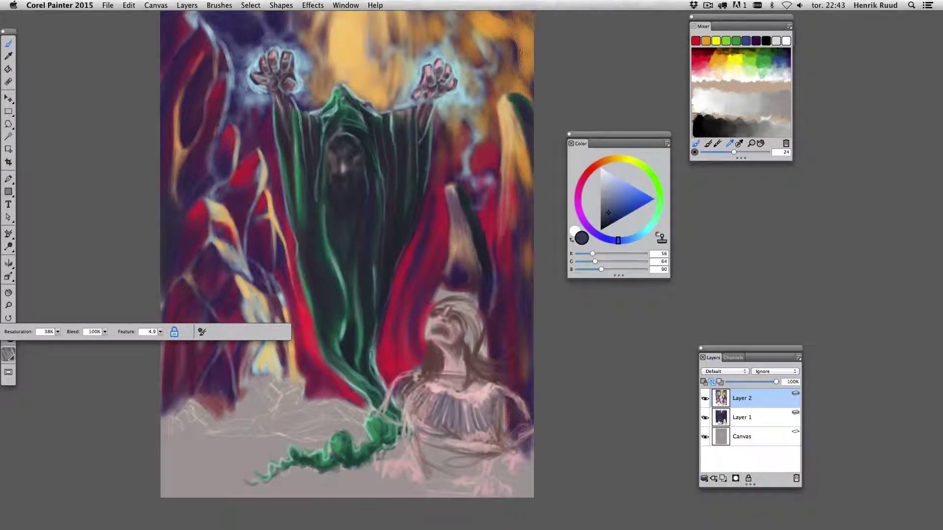
mouse_move(422, 373)
left_mouse_down()
mouse_move(407, 427)
mouse_move(487, 435)
mouse_move(511, 396)
mouse_move(427, 393)
mouse_move(469, 376)
left_mouse_up()
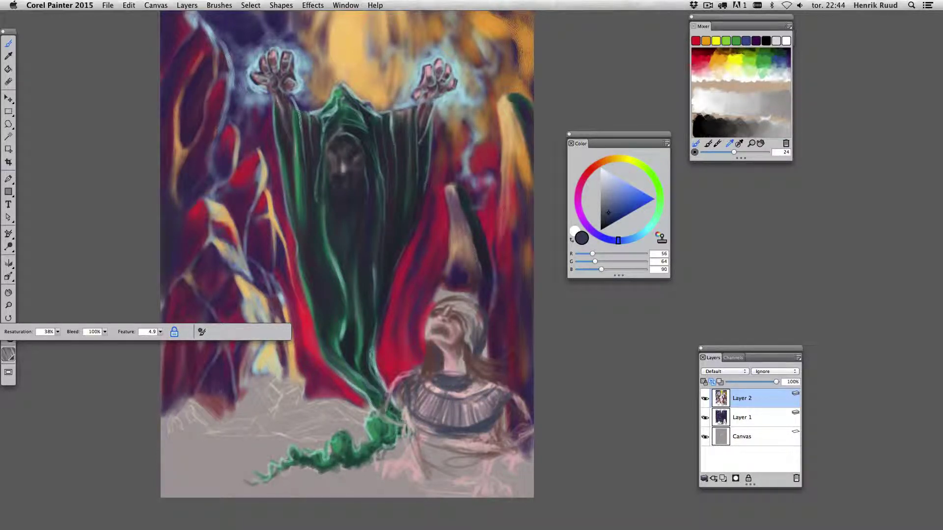
- Extend the greyish blue armour over the foreground figure's waist and right shoulder
mouse_move(383, 405)
left_mouse_down()
mouse_move(420, 469)
mouse_move(460, 442)
mouse_move(499, 469)
mouse_move(516, 418)
left_mouse_up()
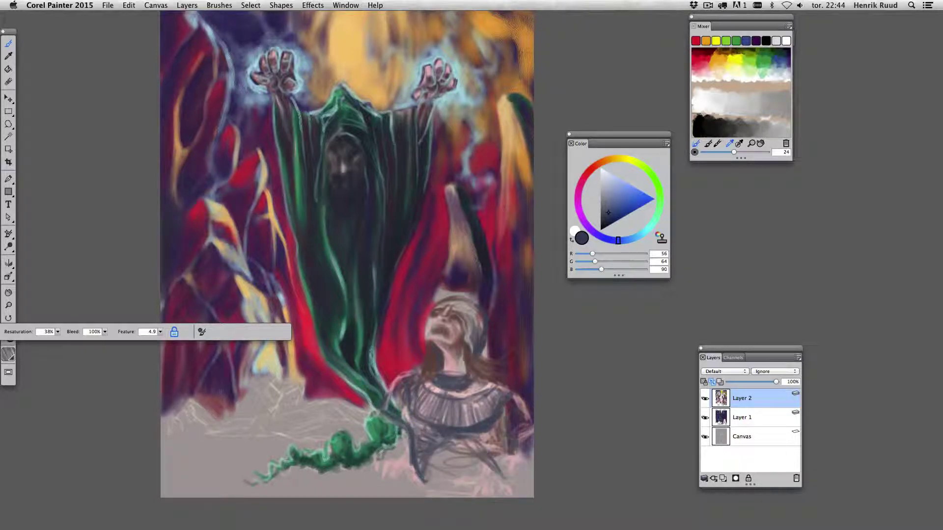
left_click_drag(513, 472, 445, 399)
mouse_move(411, 445)
left_mouse_down()
mouse_move(462, 403)
mouse_move(533, 393)
left_mouse_up()
left_click(521, 405, "alt")
mouse_move(528, 426)
left_mouse_down()
mouse_move(501, 469)
mouse_move(489, 469)
left_mouse_up()
- Deepen the armour's lower edges and sides with very dark blue and shade beneath the hair on the shoulder
left_click(496, 442, "alt")
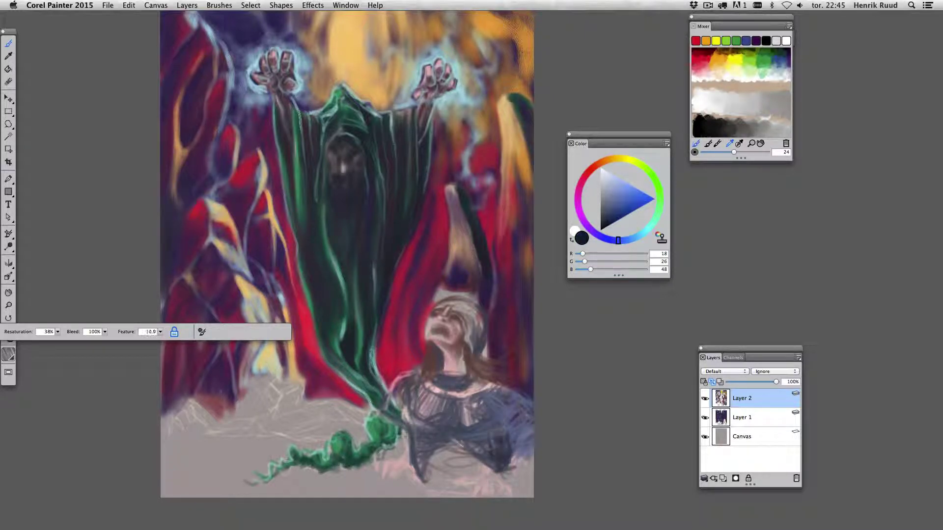
left_click_drag(506, 437, 476, 478)
mouse_move(449, 441)
left_mouse_down()
mouse_move(420, 470)
mouse_move(415, 496)
left_mouse_up()
left_click_drag(535, 464, 523, 497)
left_click_drag(487, 378, 466, 393)
- Paint dark brown locks on both sides of the foreground figure's face and neck, and deepen the facial shadows
left_click(442, 353, "alt")
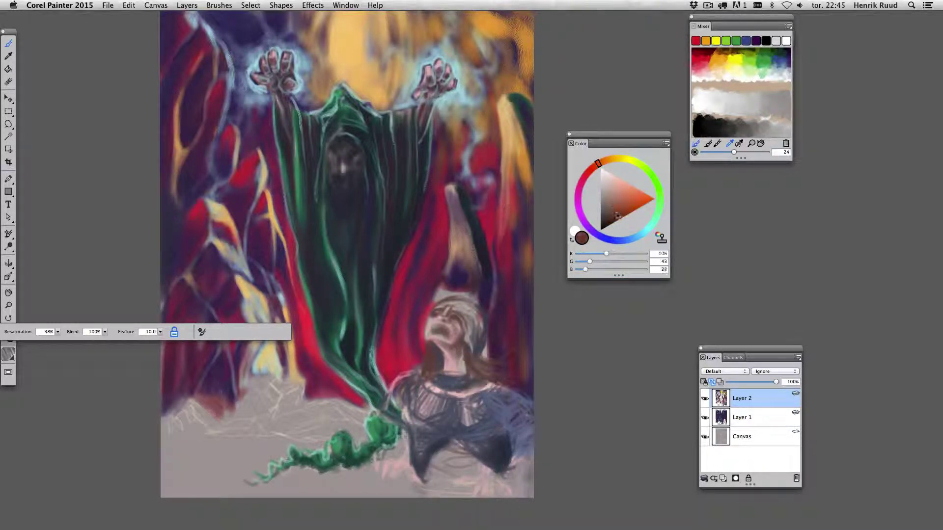
left_click_drag(425, 344, 434, 369)
left_click(431, 355, "alt")
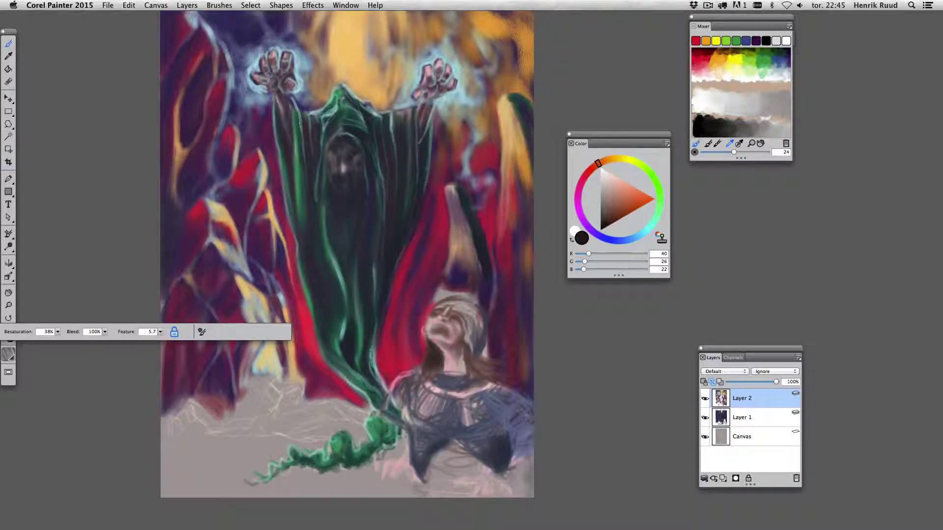
left_click_drag(426, 336, 428, 363)
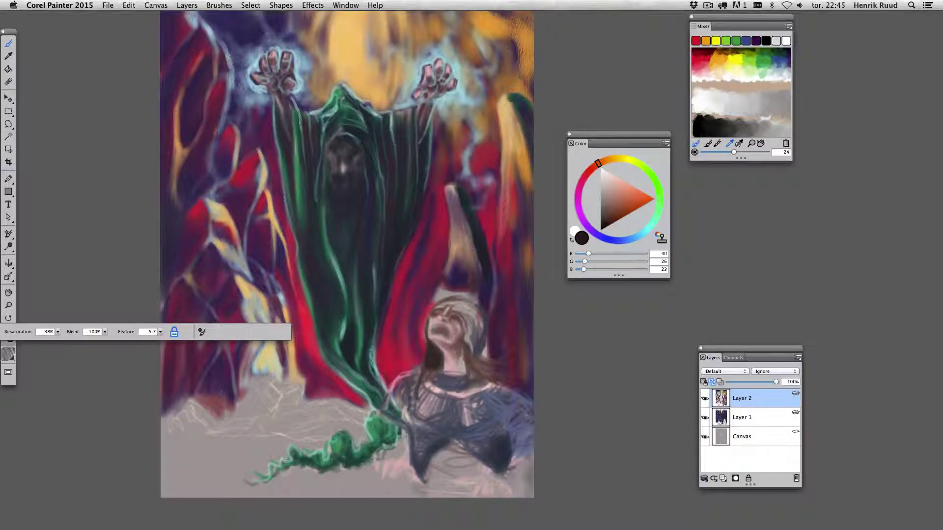
left_click_drag(422, 380, 414, 407)
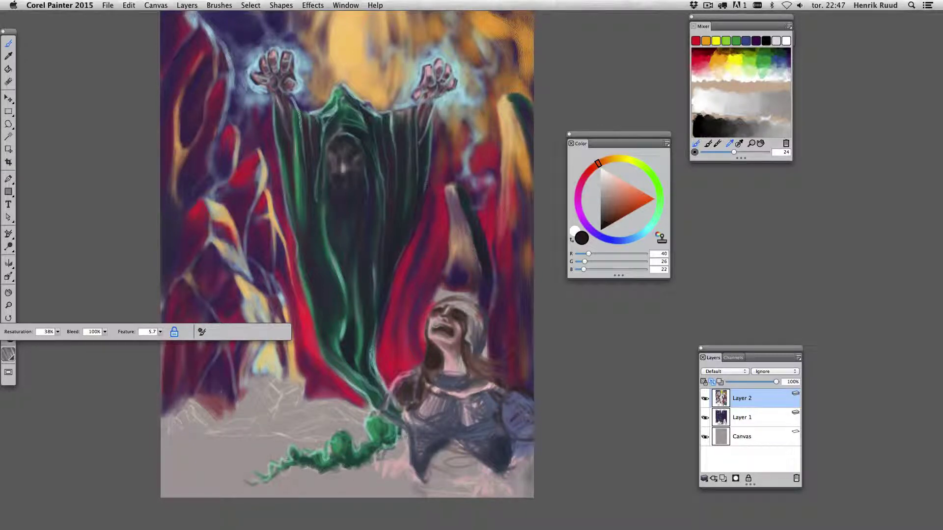
left_click_drag(460, 324, 465, 370)
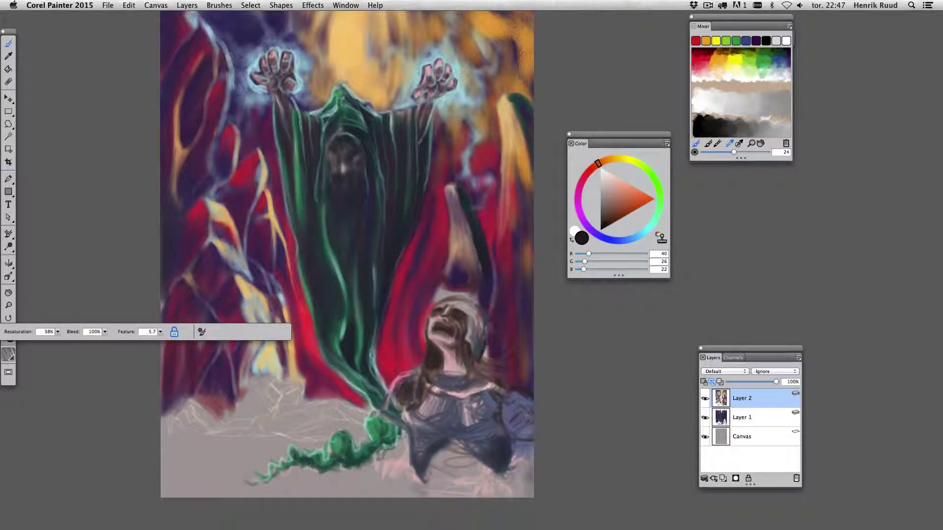
mouse_move(490, 324)
left_mouse_down()
mouse_move(474, 374)
mouse_move(459, 376)
mouse_move(464, 391)
left_mouse_up()
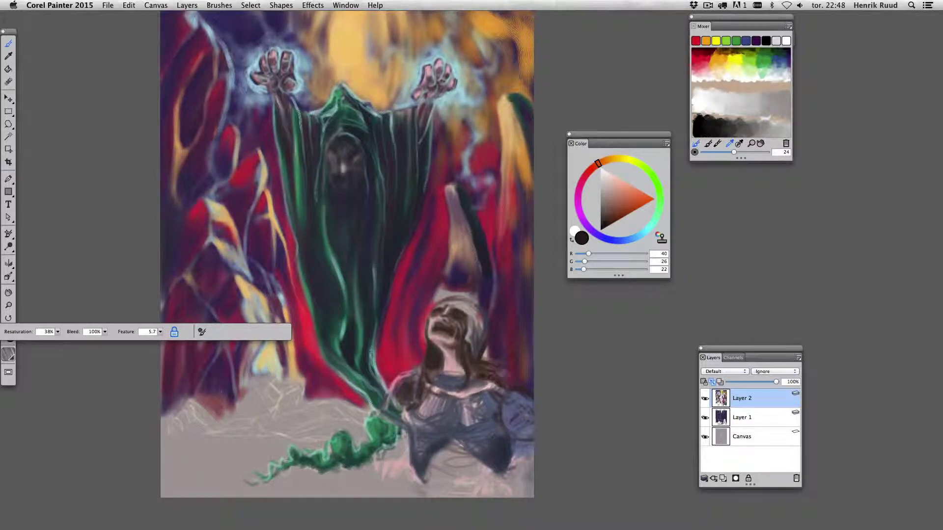
- Add windblown reddish-tan strands behind the foreground figure's head and shoulder, shaded with dark brown
left_click(616, 195)
mouse_move(495, 355)
left_mouse_down()
mouse_move(464, 371)
mouse_move(477, 383)
mouse_move(491, 379)
left_mouse_up()
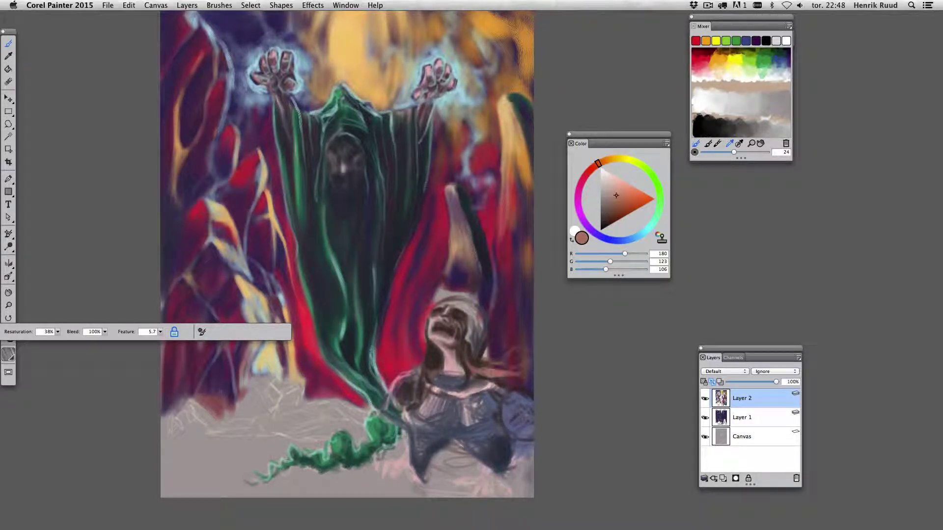
mouse_move(491, 297)
left_mouse_down()
mouse_move(515, 339)
mouse_move(533, 344)
mouse_move(506, 351)
left_mouse_up()
left_click(604, 223)
left_click_drag(504, 299, 481, 306)
left_click_drag(520, 310, 502, 342)
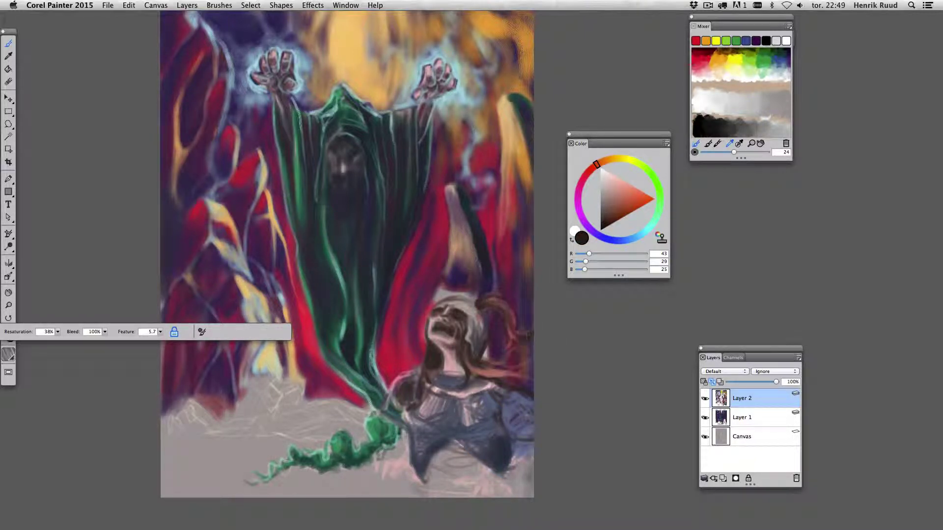
- Add pale cream highlights along the windblown hair strands behind the head and over the shoulder
left_click(493, 297, "alt")
mouse_move(501, 294)
left_mouse_down()
mouse_move(474, 309)
mouse_move(491, 352)
mouse_move(539, 326)
left_mouse_up()
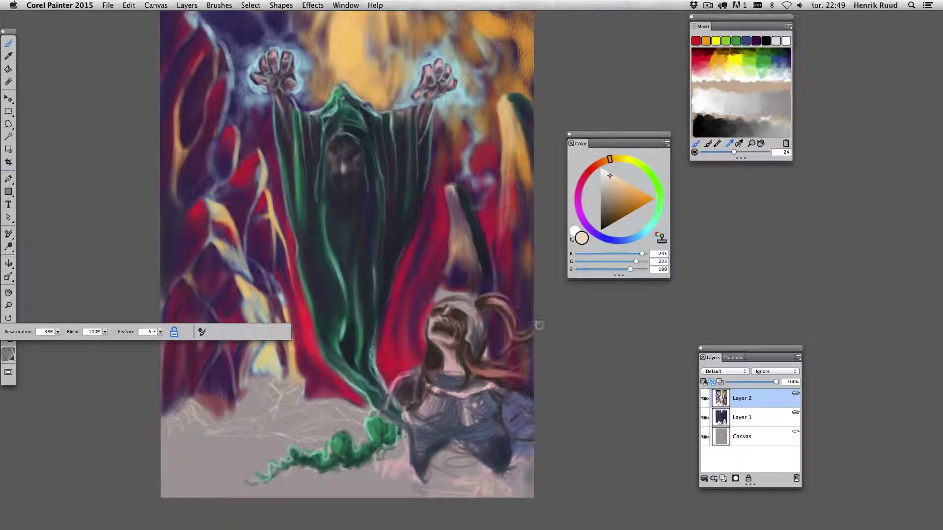
left_click_drag(510, 368, 473, 376)
left_click_drag(515, 354, 501, 376)
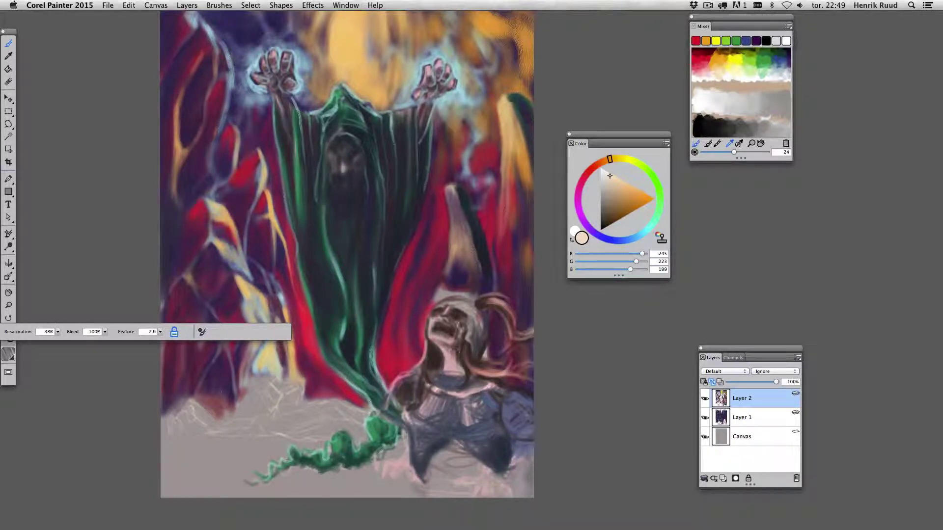
- Paint pale cyan highlights on the foreground figure's head covering, chest armour, right shoulder and midriff
mouse_move(454, 342)
left_mouse_down()
mouse_move(452, 326)
mouse_move(440, 324)
mouse_move(450, 304)
mouse_move(475, 301)
mouse_move(480, 324)
left_mouse_up()
left_click(647, 230)
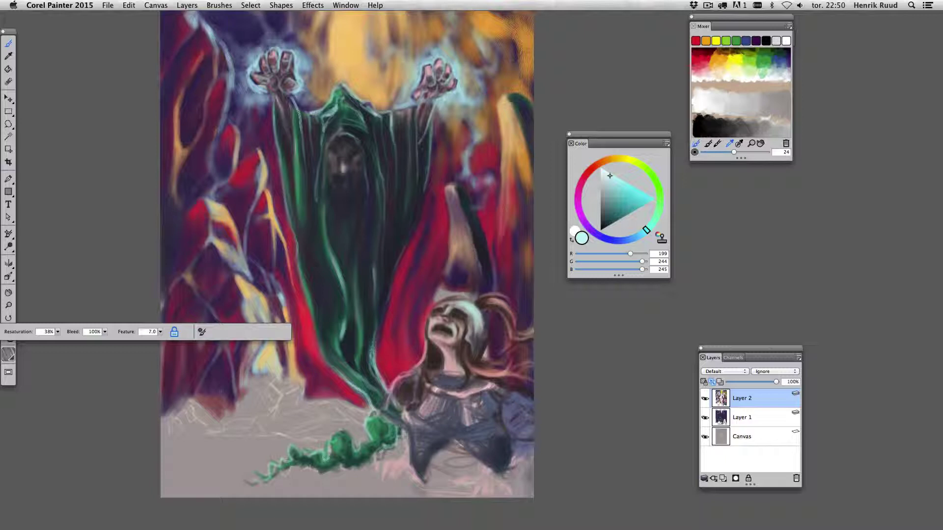
key("bracketright")
mouse_move(522, 421)
left_mouse_down()
mouse_move(472, 403)
mouse_move(493, 395)
left_mouse_up()
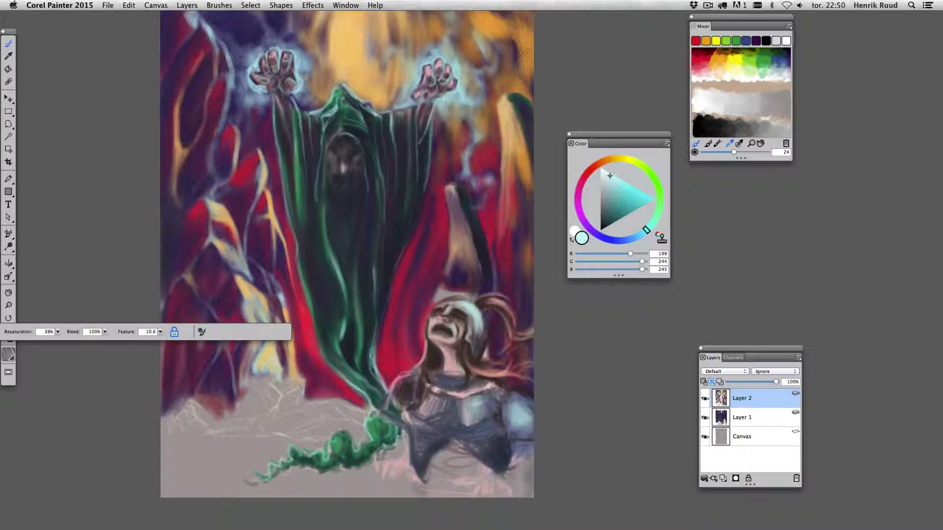
mouse_move(496, 432)
left_mouse_down()
mouse_move(474, 459)
mouse_move(422, 452)
mouse_move(417, 442)
mouse_move(447, 400)
mouse_move(412, 412)
mouse_move(408, 383)
mouse_move(467, 435)
mouse_move(442, 455)
mouse_move(466, 462)
left_mouse_up()
- Model the foreground figure's face with pink skin tones and pale pink highlights around the eyes, nose and mouth
left_click(535, 393, "alt")
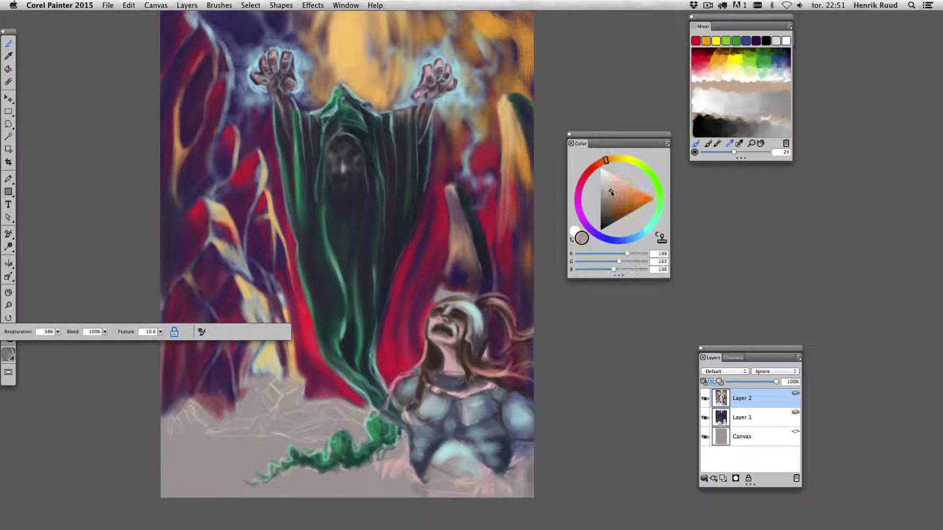
left_click(437, 358, "alt")
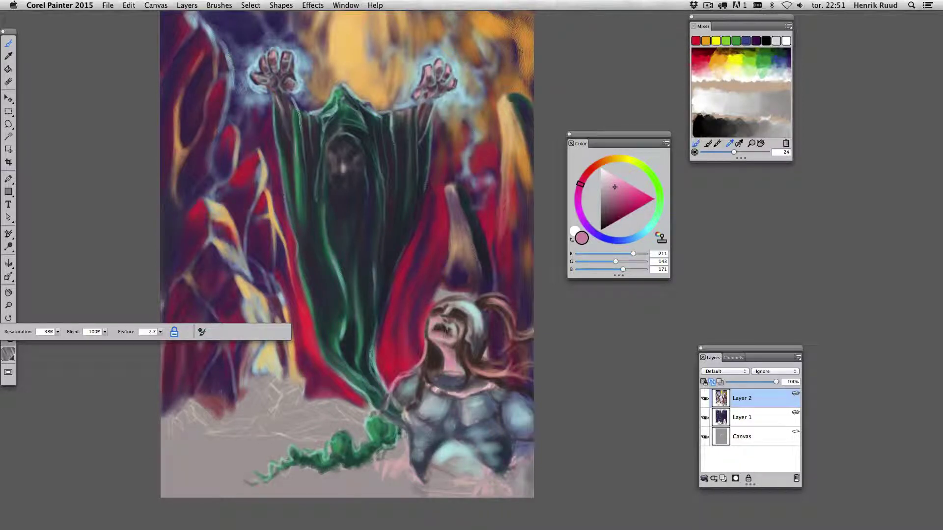
left_click(451, 329, "alt")
left_click(445, 319, "alt")
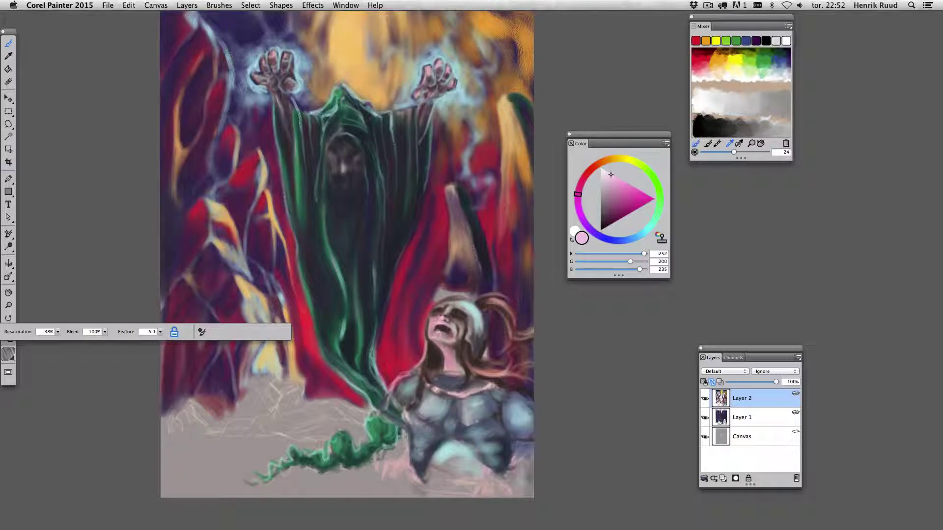
mouse_move(455, 321)
left_mouse_down()
mouse_move(434, 335)
mouse_move(450, 335)
mouse_move(430, 318)
left_mouse_up()
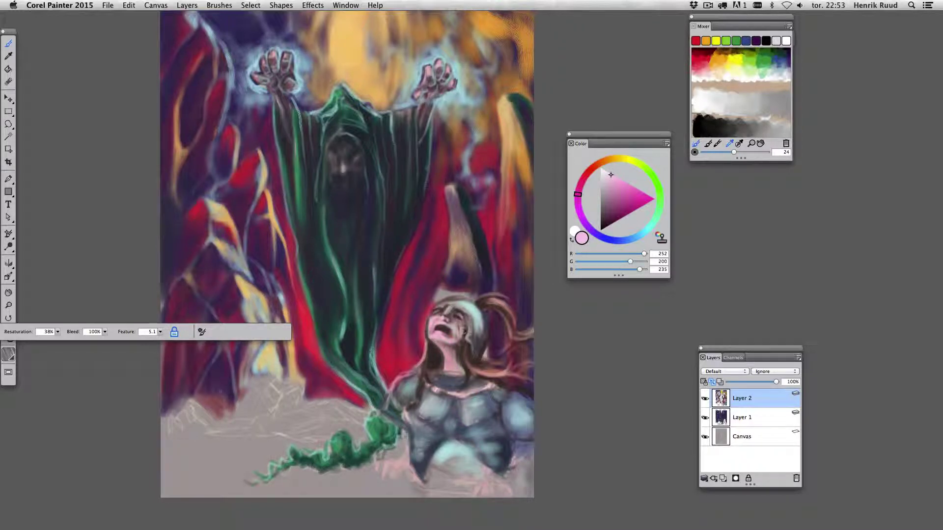
- Refine the left edge of the foreground figure's face and tone down the pale head covering with dark greyish purple
left_click(445, 305, "alt")
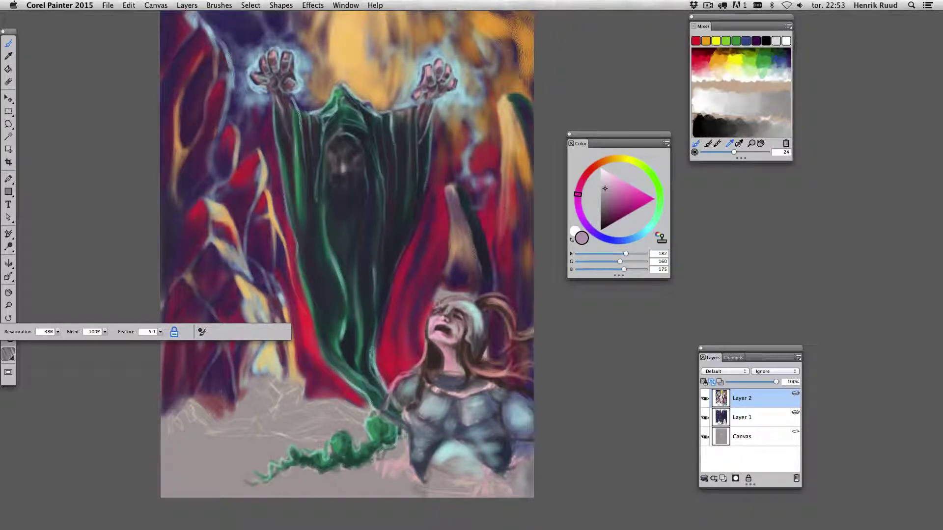
left_click_drag(422, 321, 429, 352)
left_click(426, 341, "alt")
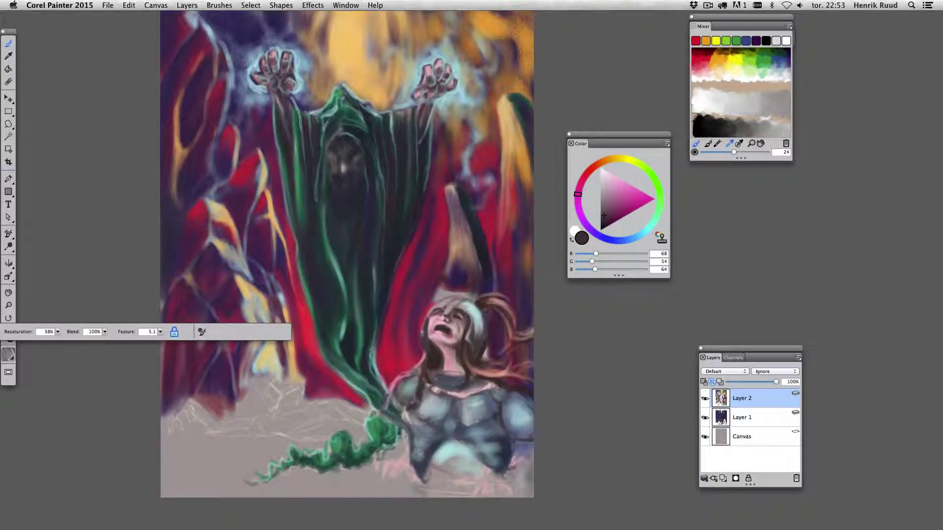
mouse_move(442, 309)
left_mouse_down()
mouse_move(452, 300)
mouse_move(477, 333)
left_mouse_up()
- Paint brown hair over the head covering and add pale cream highlight strands across the crown
left_click(479, 342, "alt")
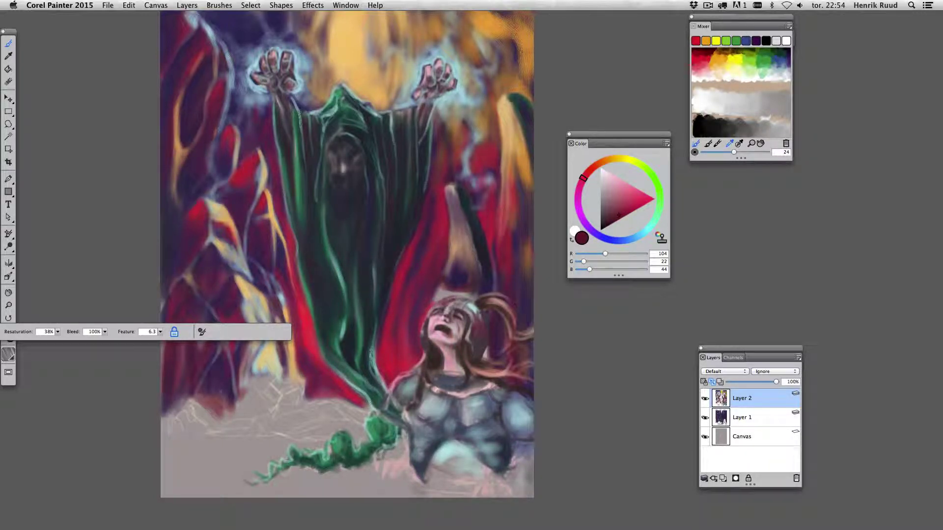
left_click(464, 309, "alt")
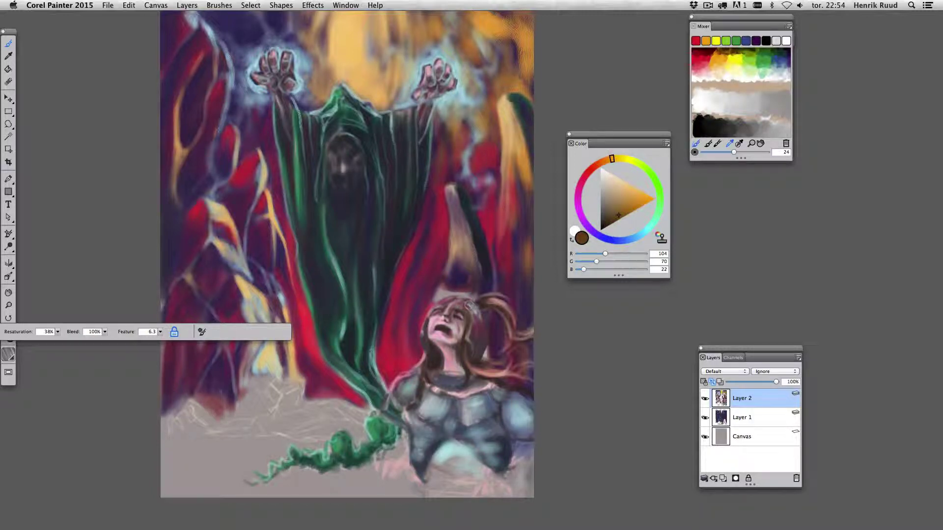
left_click(461, 306, "alt")
left_click_drag(469, 317, 473, 368)
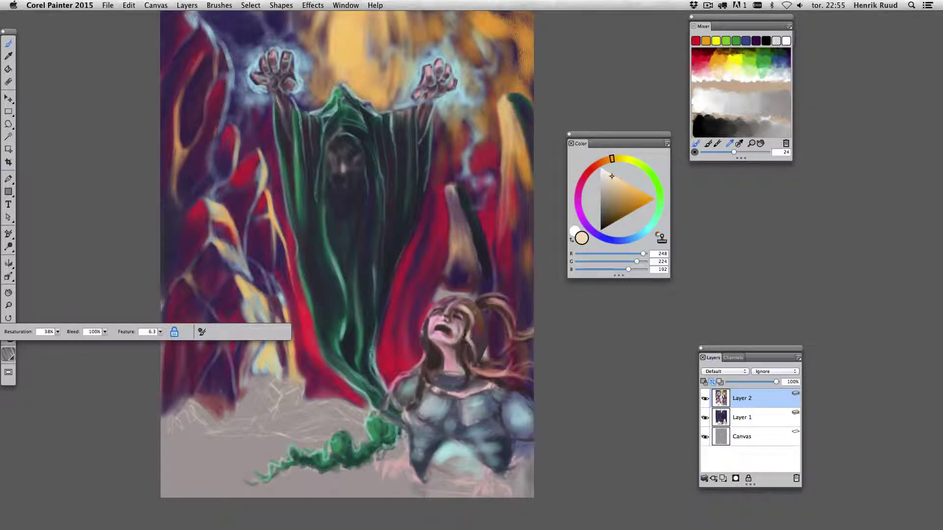
left_click_drag(429, 319, 421, 354)
mouse_move(476, 304)
left_mouse_down()
mouse_move(487, 342)
mouse_move(472, 301)
left_mouse_up()
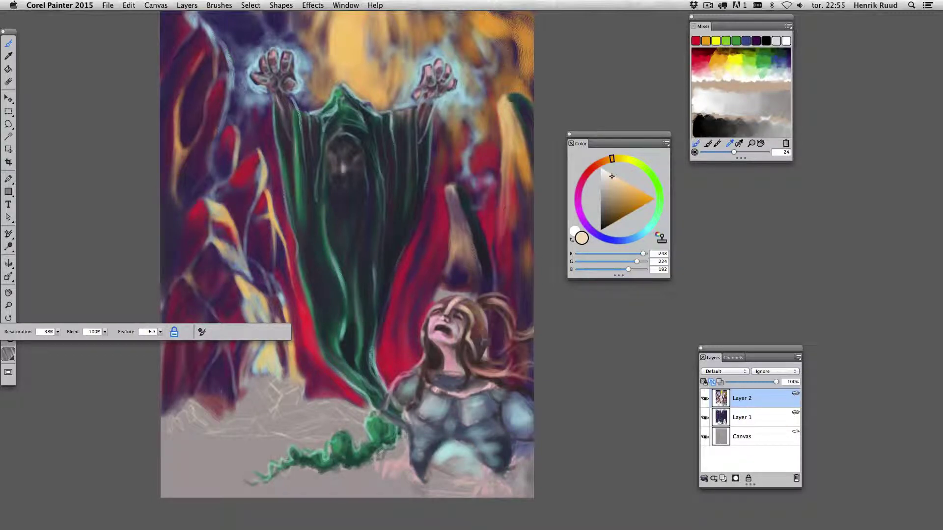
- Add detail to the armour's collar and paint the foreground figure's arms on both sides in pale cream
mouse_move(452, 366)
left_mouse_down()
mouse_move(430, 373)
mouse_move(442, 386)
mouse_move(428, 379)
left_mouse_up()
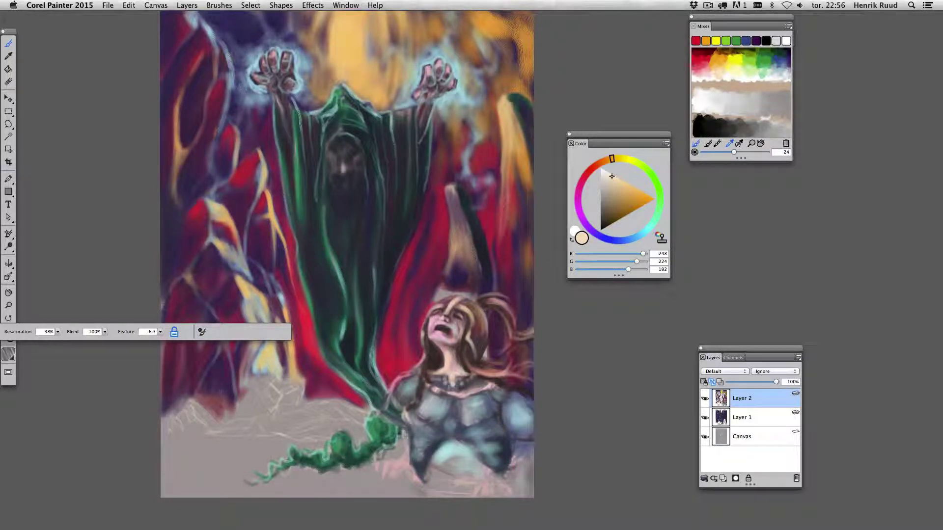
mouse_move(400, 408)
left_mouse_down()
mouse_move(385, 432)
mouse_move(393, 439)
mouse_move(381, 427)
mouse_move(376, 450)
left_mouse_up()
mouse_move(525, 434)
left_mouse_down()
mouse_move(516, 469)
mouse_move(528, 498)
left_mouse_up()
- Outline the arched lower edge of the armour and fill the belly below it with muted mauve
mouse_move(418, 449)
left_mouse_down()
mouse_move(437, 479)
mouse_move(455, 469)
left_mouse_up()
left_click(442, 471, "alt")
left_click_drag(437, 452, 501, 489)
mouse_move(427, 459)
left_mouse_down()
mouse_move(444, 494)
mouse_move(496, 493)
left_mouse_up()
left_click_drag(432, 489, 486, 491)
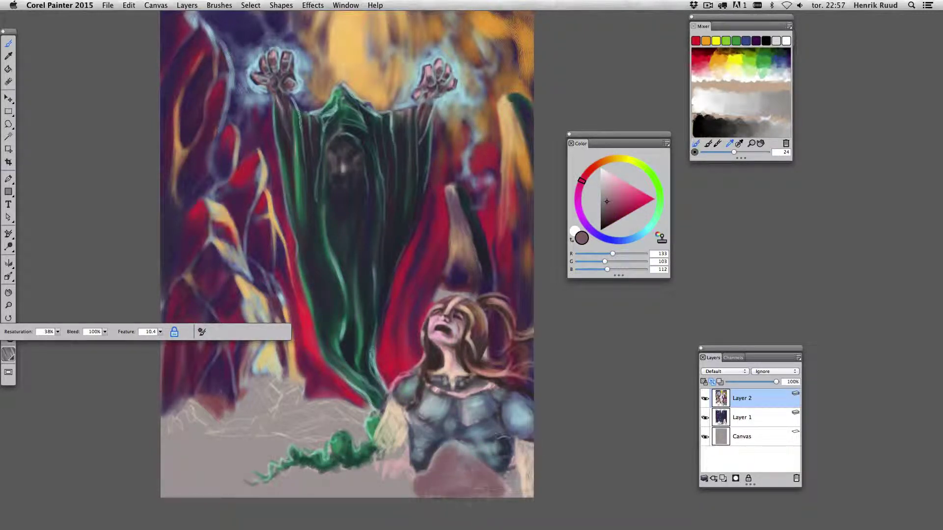
- Model the belly with light skin tones and start a dark brown waistline across it
left_click(503, 447, "alt")
left_click_drag(442, 466, 496, 489)
left_click_drag(418, 476, 454, 501)
left_click_drag(457, 484, 501, 496)
left_click(491, 494, "alt")
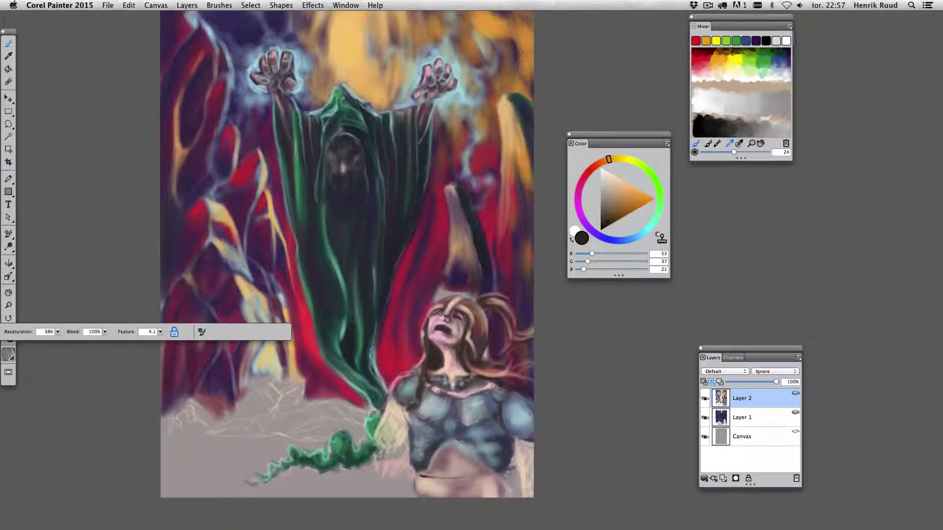
- Shade the foreground figure's belly with dark brown folds and block in the upper arm beside the green tendril with the same brown
left_click_drag(420, 479, 486, 473)
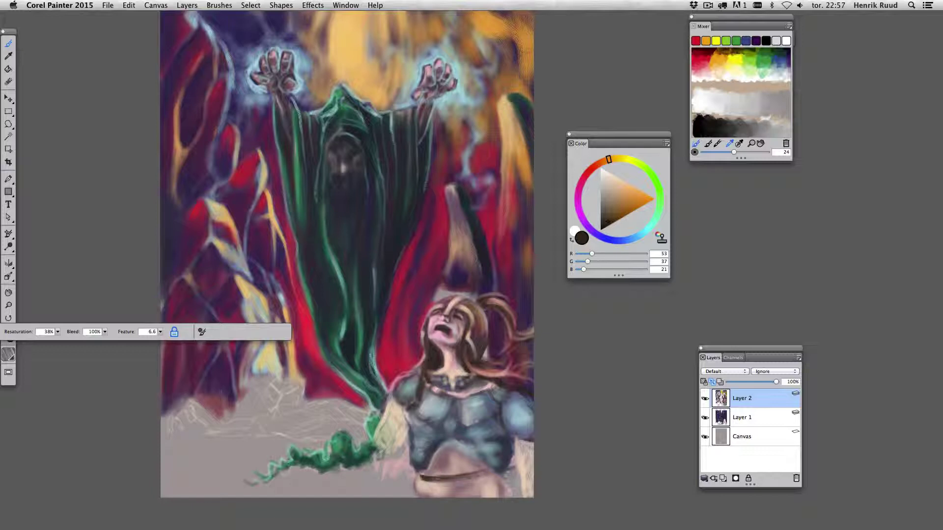
mouse_move(427, 467)
left_mouse_down()
mouse_move(469, 457)
mouse_move(433, 450)
mouse_move(464, 439)
mouse_move(486, 462)
mouse_move(459, 442)
mouse_move(486, 459)
mouse_move(474, 442)
mouse_move(487, 471)
mouse_move(427, 471)
mouse_move(491, 481)
mouse_move(501, 496)
mouse_move(503, 489)
mouse_move(460, 491)
mouse_move(445, 486)
mouse_move(499, 491)
left_mouse_up()
key("bracketleft")
mouse_move(408, 416)
left_mouse_down()
mouse_move(401, 447)
mouse_move(402, 428)
left_mouse_up()
key("bracketleft")
mouse_move(396, 395)
left_mouse_down()
mouse_move(400, 422)
mouse_move(374, 449)
mouse_move(393, 422)
left_mouse_up()
key("bracketright")
left_click_drag(413, 427, 390, 461)
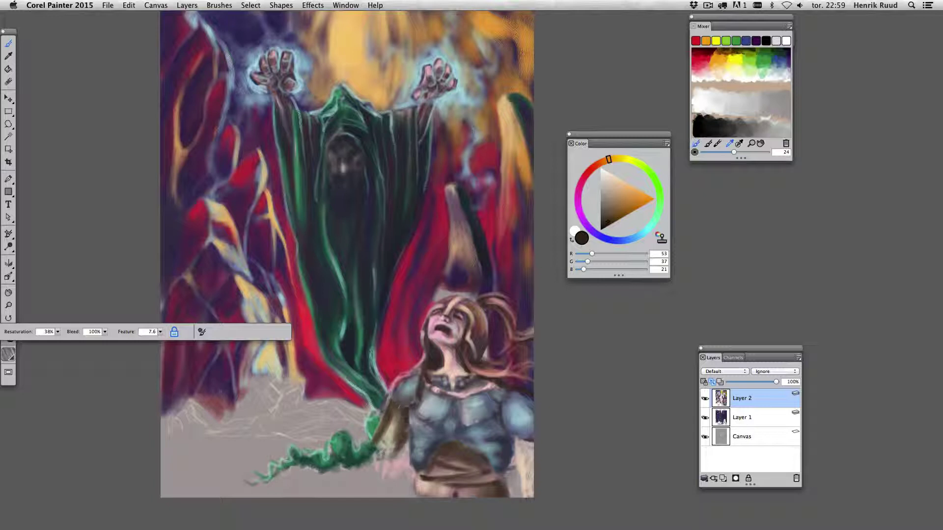
- Carry the dark brown over the bent forearm, across the waist and down the opposite arm at the canvas edge
left_click_drag(395, 420, 373, 474)
left_click_drag(415, 460, 373, 492)
mouse_move(427, 474)
left_mouse_down()
mouse_move(366, 496)
mouse_move(415, 499)
left_mouse_up()
left_click_drag(469, 481, 451, 507)
left_click_drag(449, 474, 413, 495)
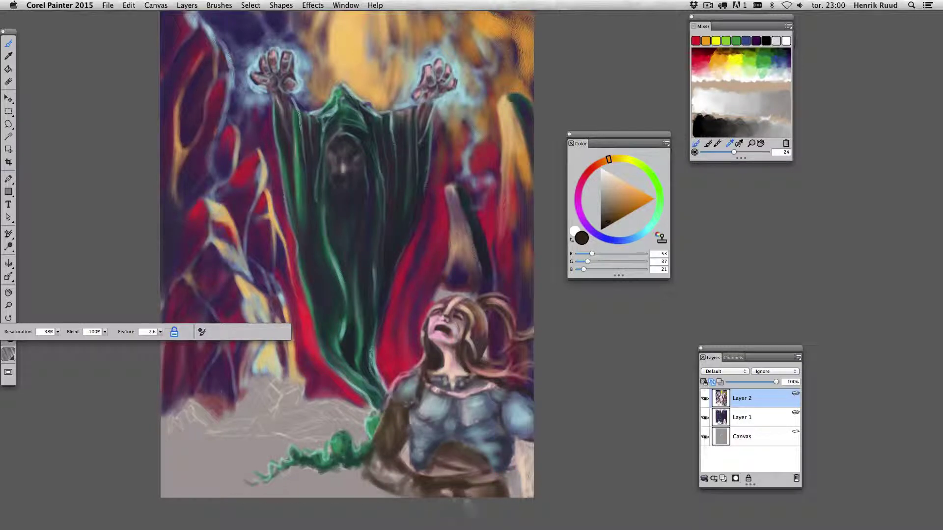
mouse_move(528, 437)
left_mouse_down()
mouse_move(516, 496)
mouse_move(507, 491)
mouse_move(520, 499)
left_mouse_up()
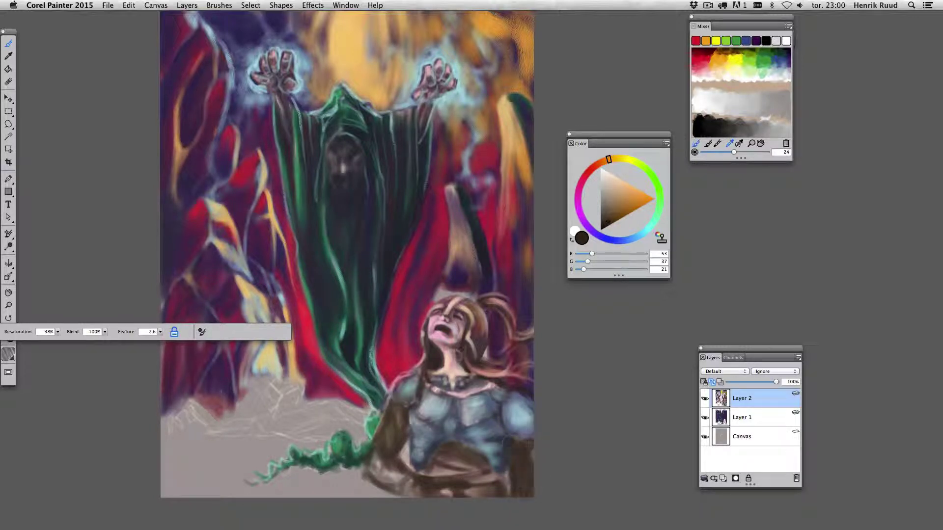
- Deepen the shadows on the foreground figure's jaw and neck with dark brown and deep purple
left_click_drag(461, 345, 434, 376)
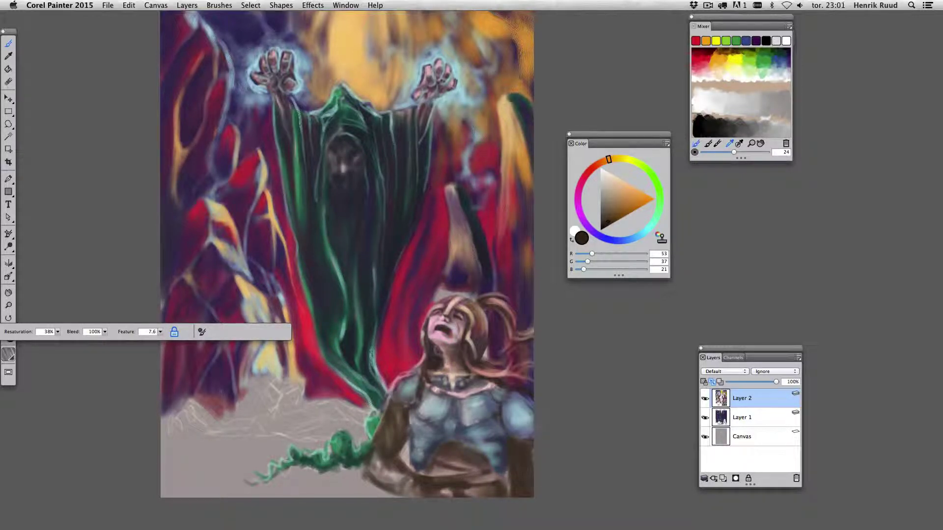
left_click(456, 351, "alt")
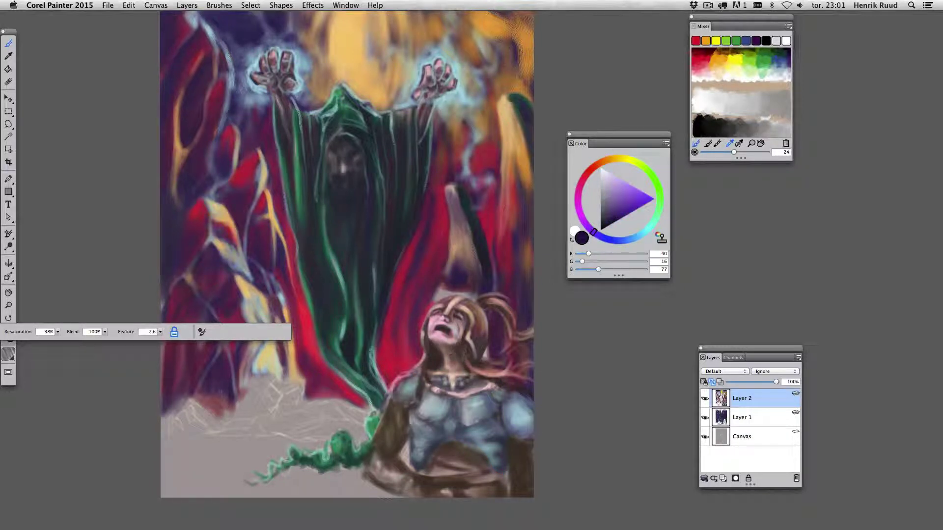
mouse_move(459, 348)
left_mouse_down()
mouse_move(435, 375)
mouse_move(447, 388)
mouse_move(452, 334)
mouse_move(434, 372)
mouse_move(455, 382)
left_mouse_up()
- Model the bent arm beside the green tendril with pale pink skin tones sampled from the figure
left_click(451, 364, "alt")
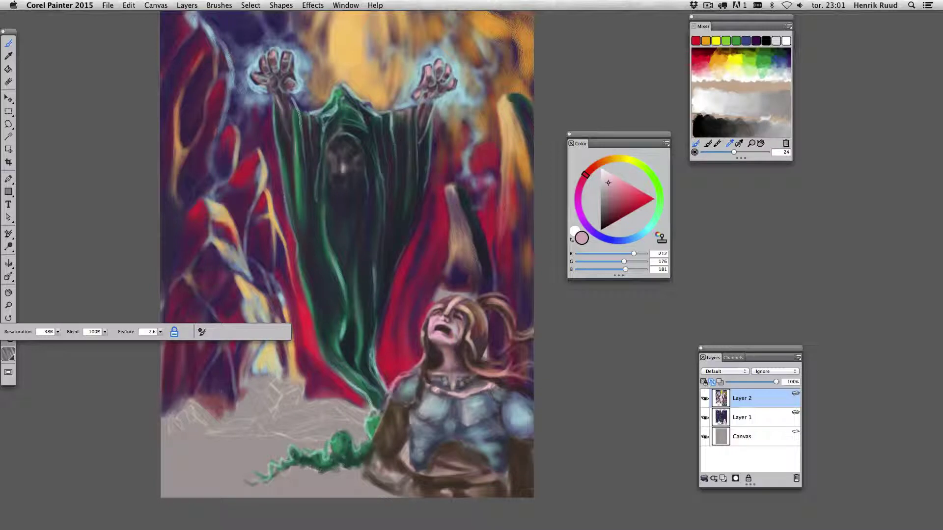
left_click(393, 469, "alt")
mouse_move(405, 484)
left_mouse_down()
mouse_move(386, 464)
mouse_move(381, 475)
mouse_move(378, 437)
mouse_move(390, 406)
left_mouse_up()
left_click_drag(387, 455, 369, 432)
mouse_move(380, 477)
left_mouse_down()
mouse_move(363, 437)
mouse_move(388, 438)
left_mouse_up()
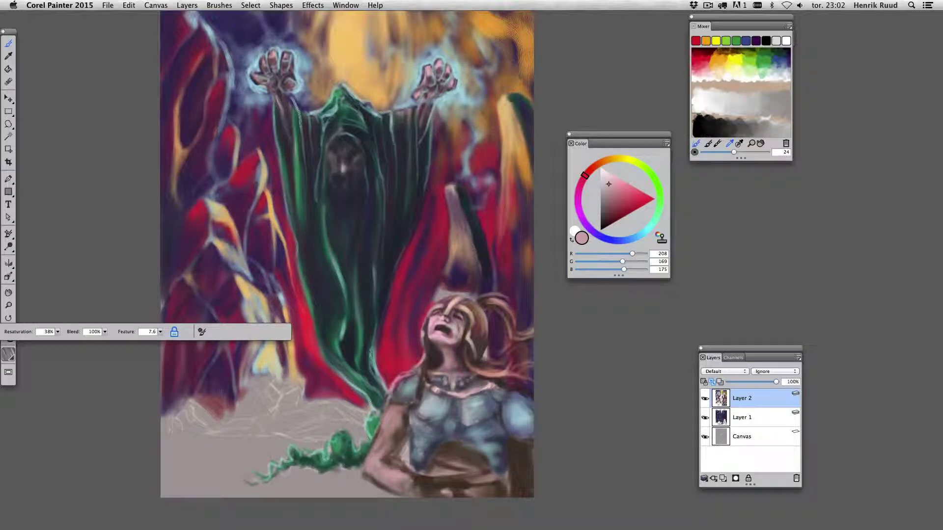
mouse_move(413, 477)
left_mouse_down()
mouse_move(385, 456)
mouse_move(393, 408)
mouse_move(385, 456)
left_mouse_up()
- Tint the edges of the bent arm with saturated red and touch up the waist where the hand rests
left_click_drag(584, 176, 629, 239)
left_click(397, 453, "alt")
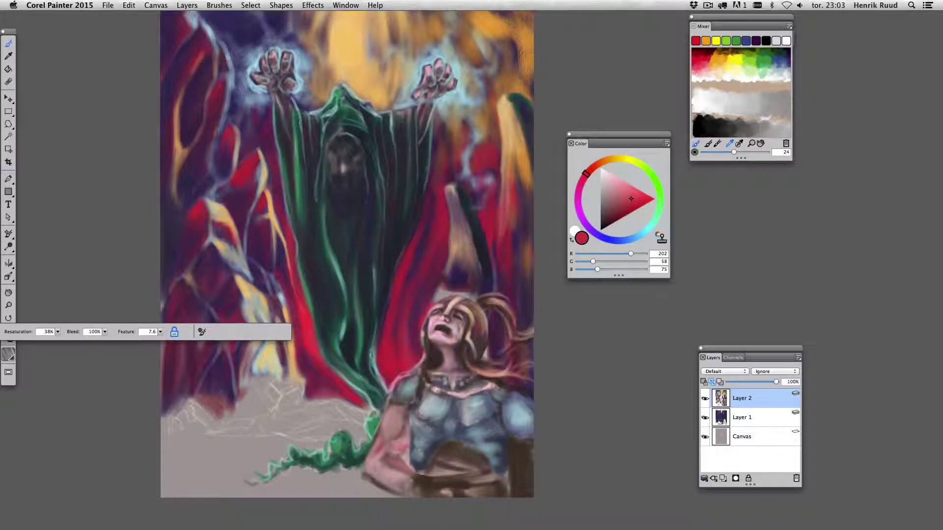
key("bracketright")
left_click_drag(421, 489, 447, 479)
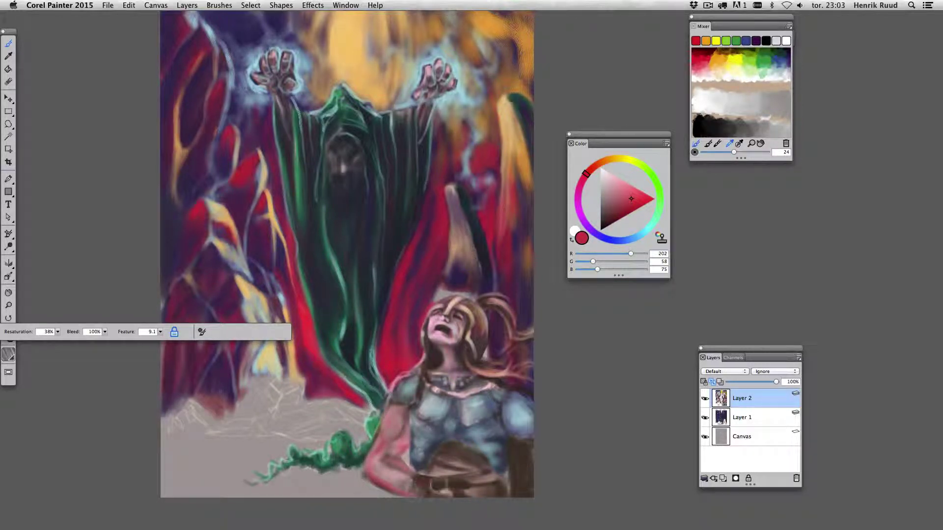
- Darken the shadows across the breastplate and bent arm with dark grey, and lighten the brown of the opposite arm
left_click(418, 477, "alt")
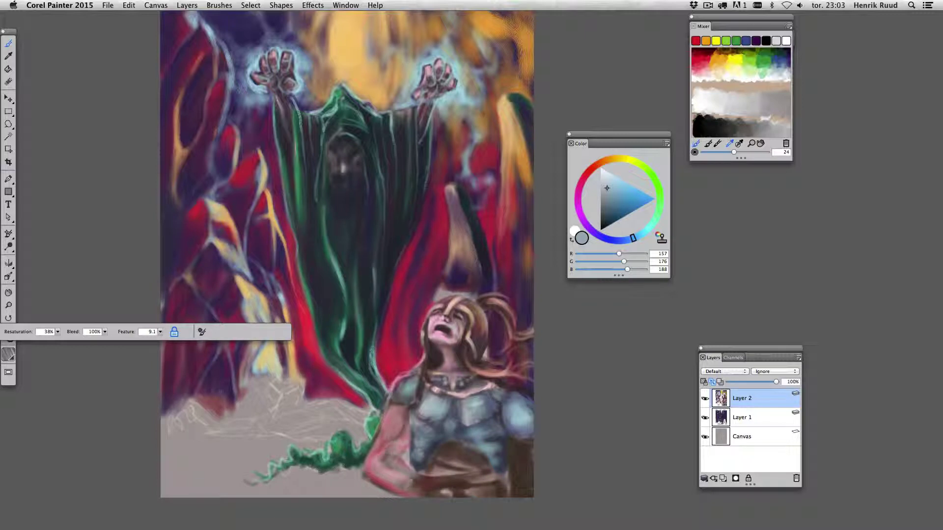
left_click(492, 417, "alt")
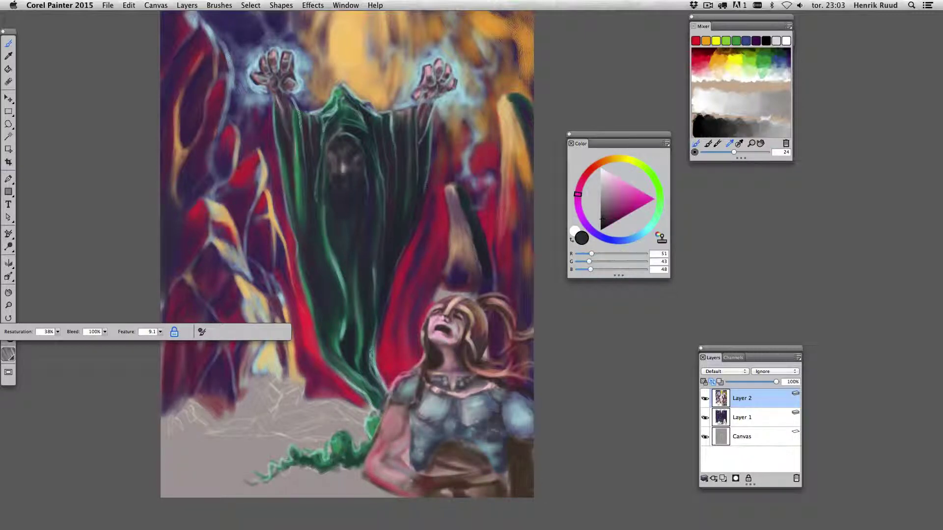
mouse_move(457, 420)
left_mouse_down()
mouse_move(388, 457)
mouse_move(398, 442)
mouse_move(388, 432)
mouse_move(376, 444)
mouse_move(403, 408)
mouse_move(408, 432)
mouse_move(398, 443)
mouse_move(412, 417)
left_mouse_up()
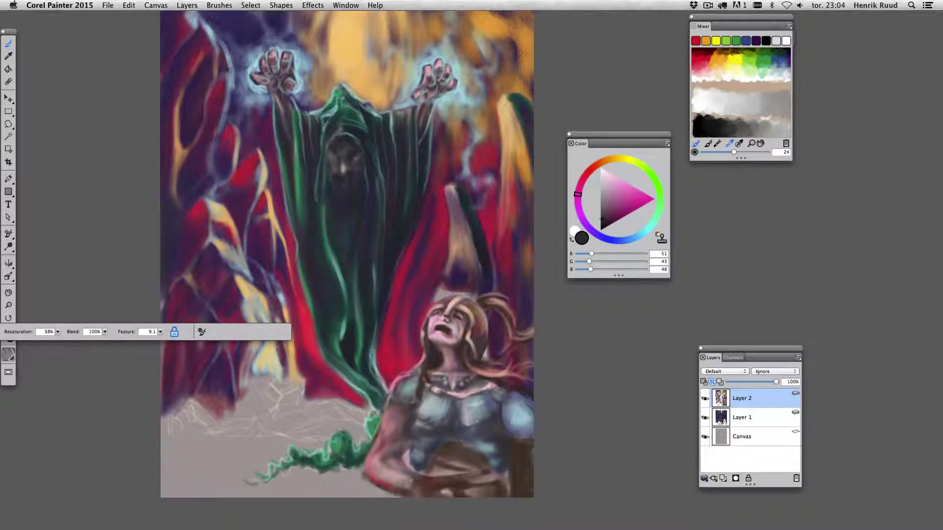
left_click(519, 475, "alt")
mouse_move(519, 476)
left_mouse_down()
mouse_move(522, 457)
mouse_move(516, 486)
mouse_move(492, 501)
mouse_move(514, 475)
mouse_move(528, 488)
left_mouse_up()
- Paint a deep red belt across the waist and define it and the belly above with near-black strokes
left_click(424, 463, "alt")
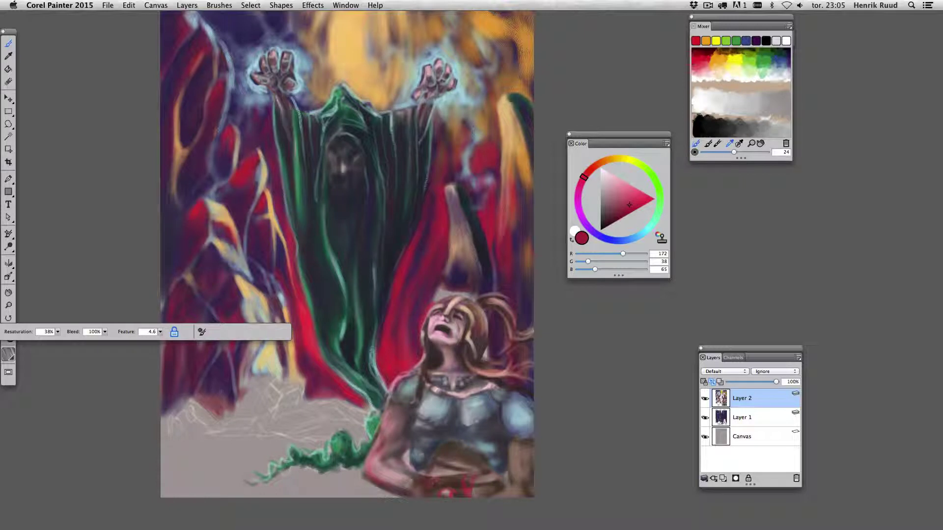
left_click(433, 486, "alt")
left_click_drag(590, 169, 583, 178)
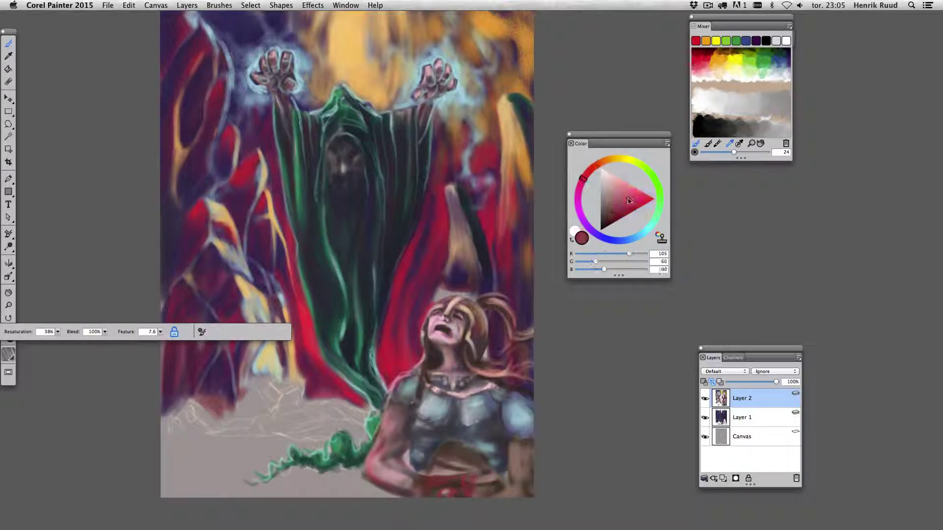
left_click(638, 198)
left_click(462, 476, "alt")
left_click(466, 485, "alt")
left_click_drag(437, 484, 427, 497)
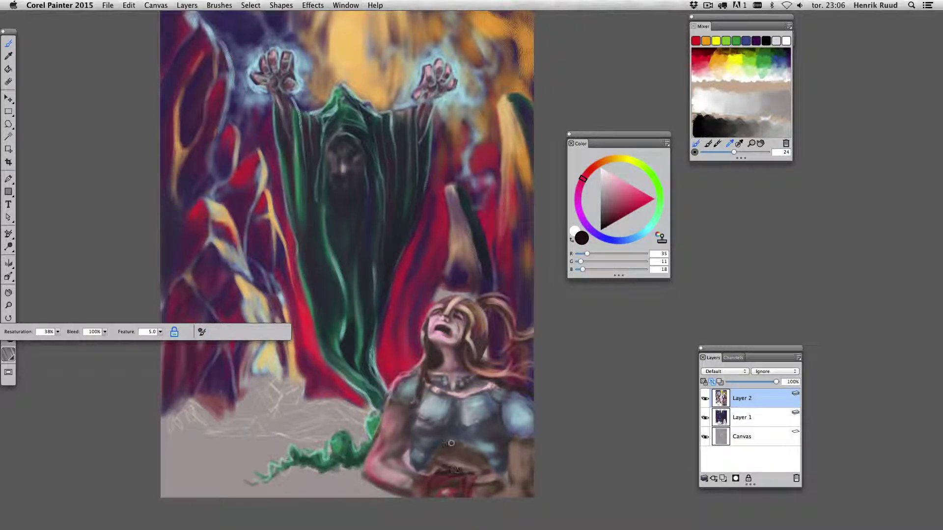
mouse_move(482, 460)
left_mouse_down()
mouse_move(467, 452)
mouse_move(482, 470)
mouse_move(425, 467)
mouse_move(491, 474)
left_mouse_up()
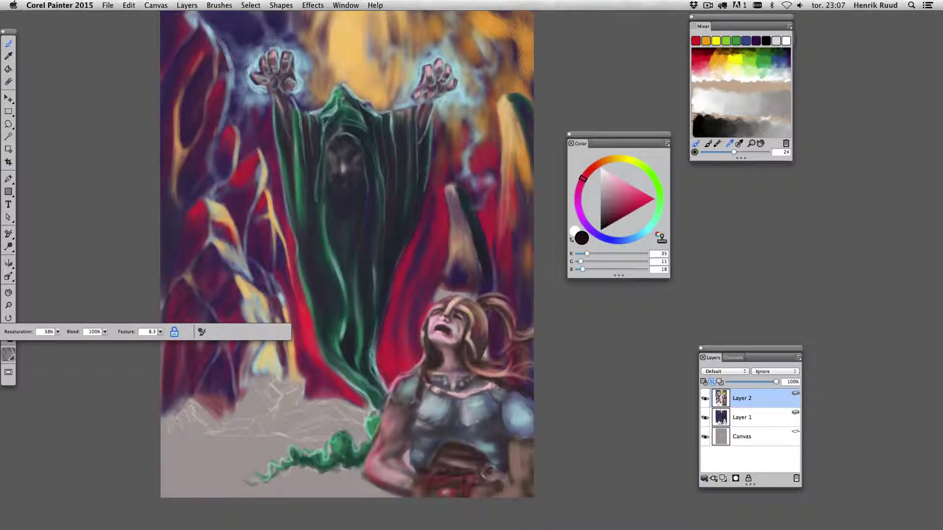
- Brighten the skin on both of the foreground figure's arms with pale pink
left_click(491, 471, "alt")
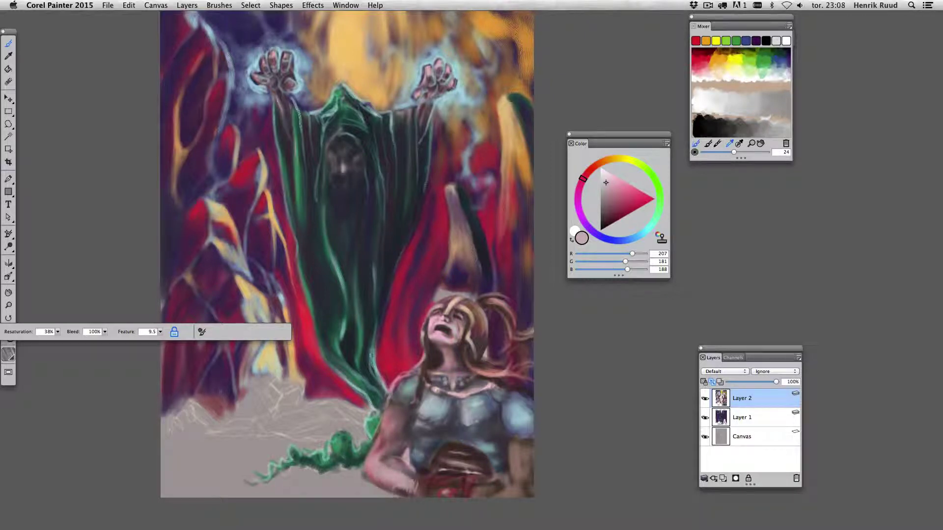
mouse_move(413, 476)
left_mouse_down()
mouse_move(433, 495)
mouse_move(436, 472)
mouse_move(388, 450)
mouse_move(393, 428)
mouse_move(379, 442)
mouse_move(407, 427)
left_mouse_up()
mouse_move(506, 448)
left_mouse_down()
mouse_move(514, 487)
mouse_move(491, 486)
mouse_move(525, 503)
left_mouse_up()
- Smooth the breastplate with grey-blue and darken the shoulder area beneath the flowing hair
left_click(474, 420, "alt")
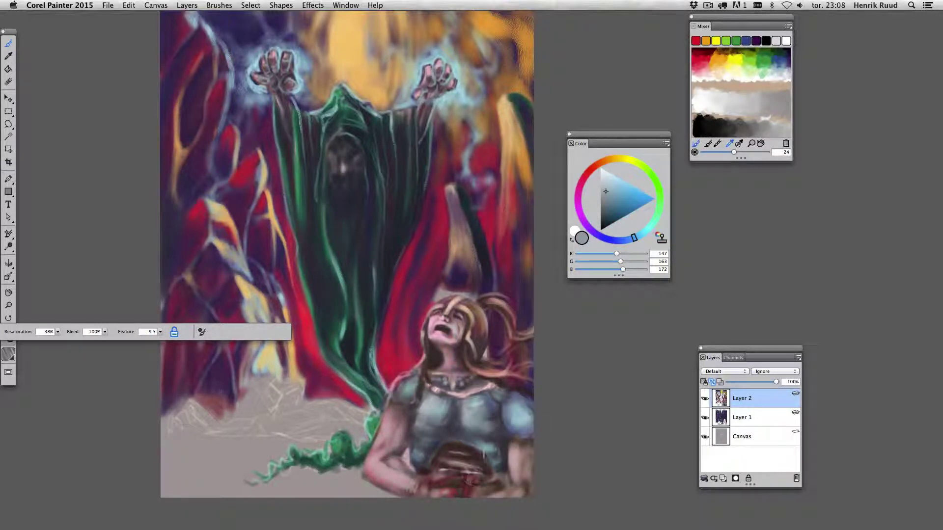
mouse_move(443, 439)
left_mouse_down()
mouse_move(474, 465)
mouse_move(507, 453)
mouse_move(523, 464)
mouse_move(398, 438)
left_mouse_up()
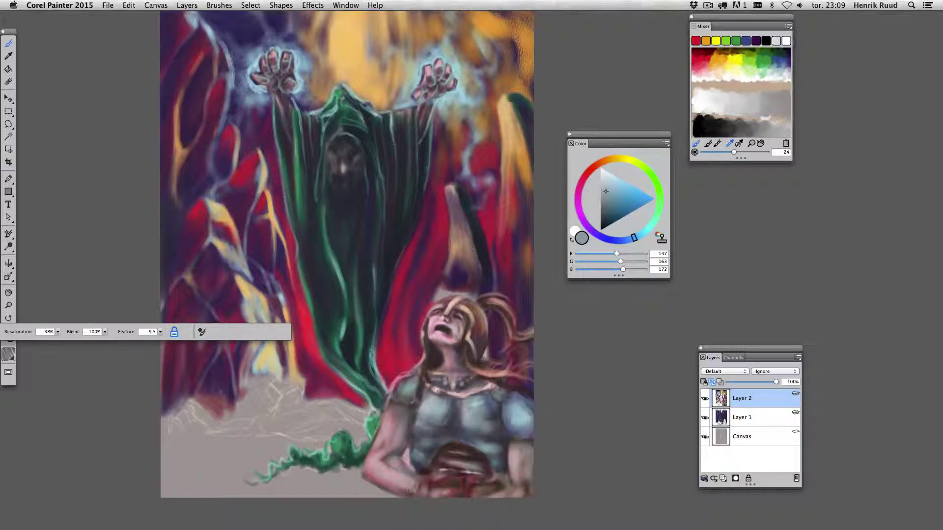
left_click(515, 381, "alt")
left_click_drag(490, 395, 518, 438)
- Cover the bare grey ground beside the foreground figure with broad near-black strokes using a larger brush
key("bracketright")
key("bracketright")
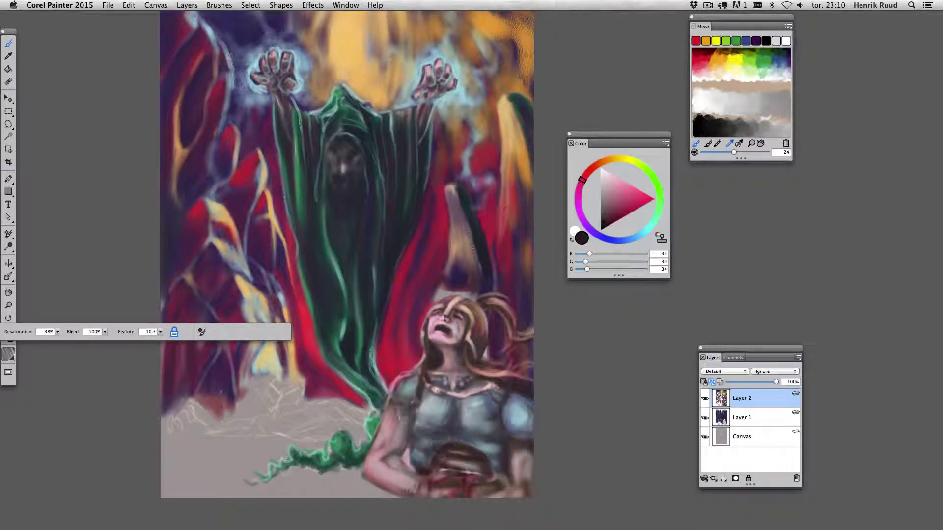
left_click_drag(305, 486, 344, 488)
mouse_move(266, 484)
left_mouse_down()
mouse_move(344, 479)
mouse_move(394, 505)
mouse_move(334, 501)
mouse_move(246, 466)
left_mouse_up()
mouse_move(334, 447)
left_mouse_down()
mouse_move(162, 432)
mouse_move(305, 393)
mouse_move(369, 413)
mouse_move(197, 442)
mouse_move(172, 481)
left_mouse_up()
- Dab sampled bright red patches over the dark ground and fill the gap between the bent arm and torso with red
left_click(295, 315, "alt")
left_click_drag(246, 422, 315, 442)
left_click_drag(327, 484, 354, 422)
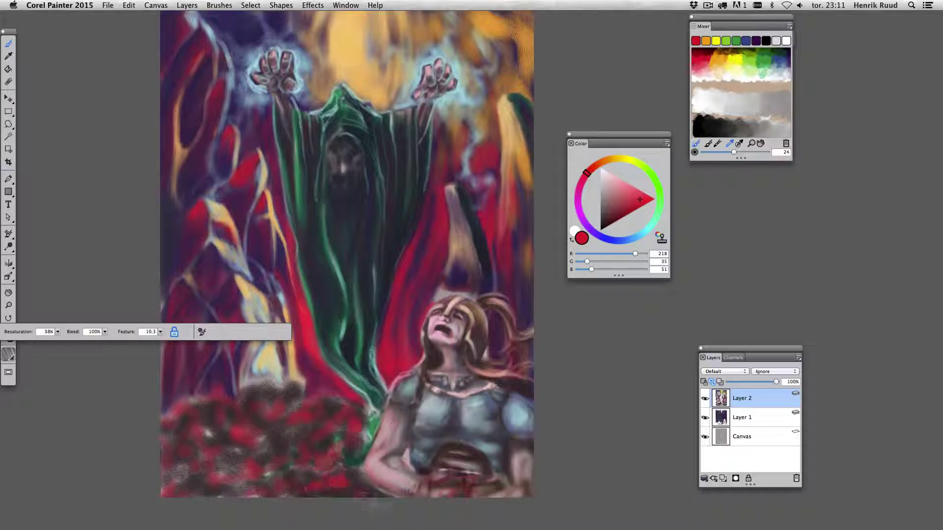
left_click_drag(400, 474, 403, 454)
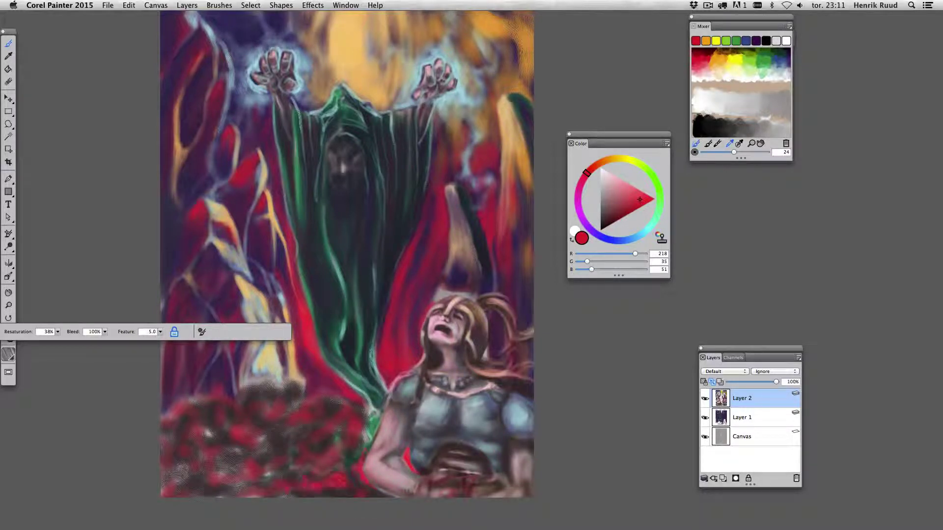
- Intensify the red on the ground and blend it into the lower robe and the rocks behind the foreground figure
mouse_move(261, 426)
left_mouse_down()
mouse_move(329, 433)
mouse_move(188, 422)
mouse_move(217, 451)
mouse_move(270, 470)
left_mouse_up()
mouse_move(246, 408)
left_mouse_down()
mouse_move(344, 408)
mouse_move(354, 416)
mouse_move(329, 344)
mouse_move(366, 373)
left_mouse_up()
left_click_drag(356, 337, 381, 410)
left_click_drag(339, 295, 361, 398)
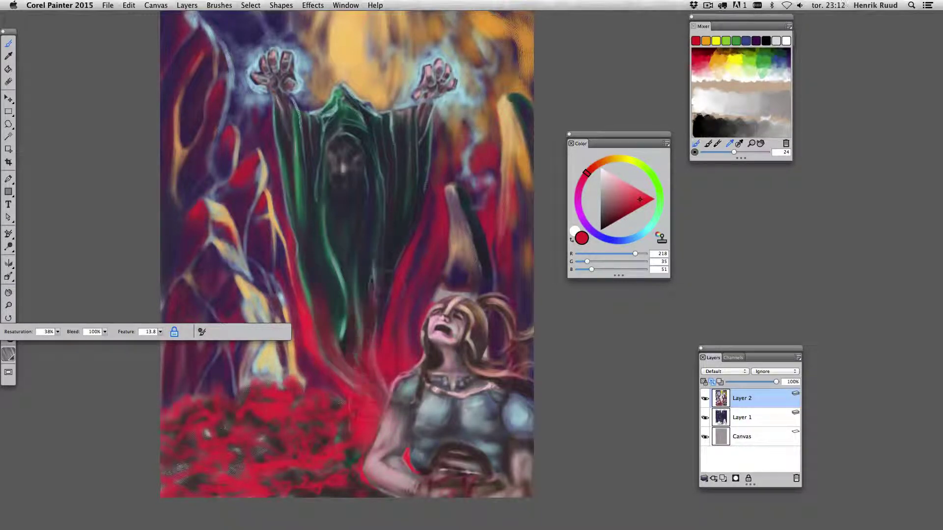
mouse_move(521, 305)
left_mouse_down()
mouse_move(486, 266)
mouse_move(508, 147)
mouse_move(524, 216)
left_mouse_up()
- Paint flowing peach highlights along the twisting red tail at the base of the robe
left_click(445, 329, "alt")
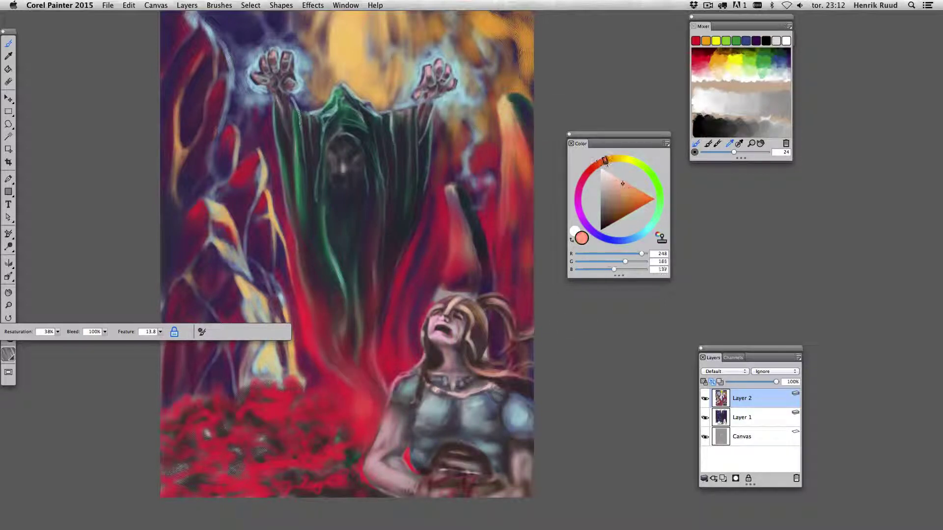
mouse_move(359, 374)
left_mouse_down()
mouse_move(368, 418)
mouse_move(339, 442)
left_mouse_up()
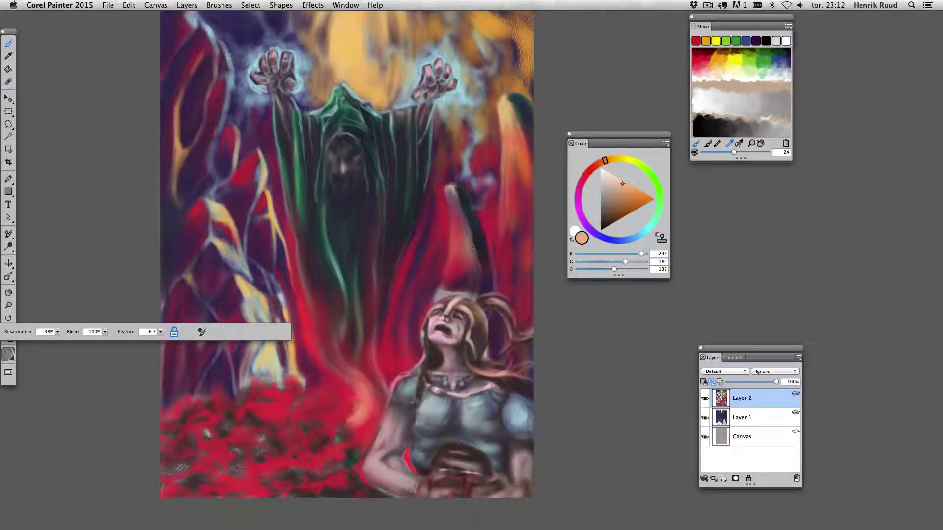
mouse_move(342, 390)
left_mouse_down()
mouse_move(315, 326)
mouse_move(376, 344)
mouse_move(380, 317)
left_mouse_up()
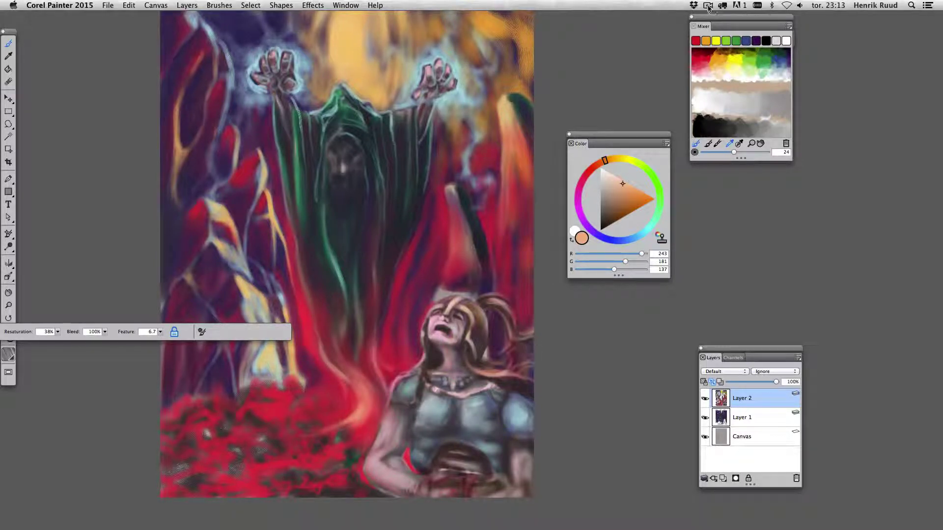
- Scatter peach and pale yellow highlights over the red ground
mouse_move(314, 474)
left_mouse_down()
mouse_move(309, 415)
mouse_move(331, 410)
mouse_move(246, 453)
mouse_move(184, 449)
mouse_move(320, 400)
mouse_move(236, 415)
left_mouse_up()
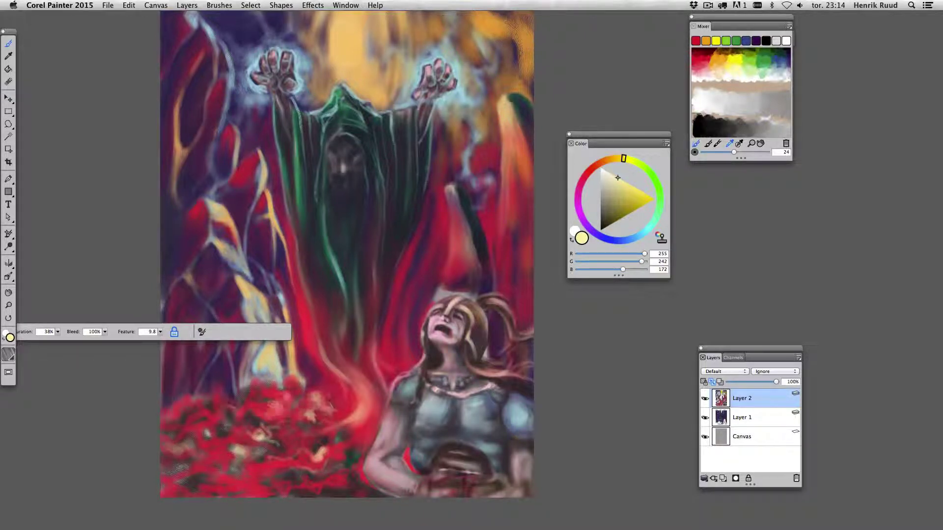
left_click_drag(256, 472, 297, 448)
mouse_move(275, 418)
left_mouse_down()
mouse_move(285, 404)
mouse_move(312, 422)
mouse_move(288, 395)
mouse_move(236, 401)
mouse_move(238, 466)
mouse_move(329, 442)
mouse_move(317, 469)
left_mouse_up()
- Add a new layer and paint pale cream streaks rising along both sides of the lower robe
left_click(723, 478)
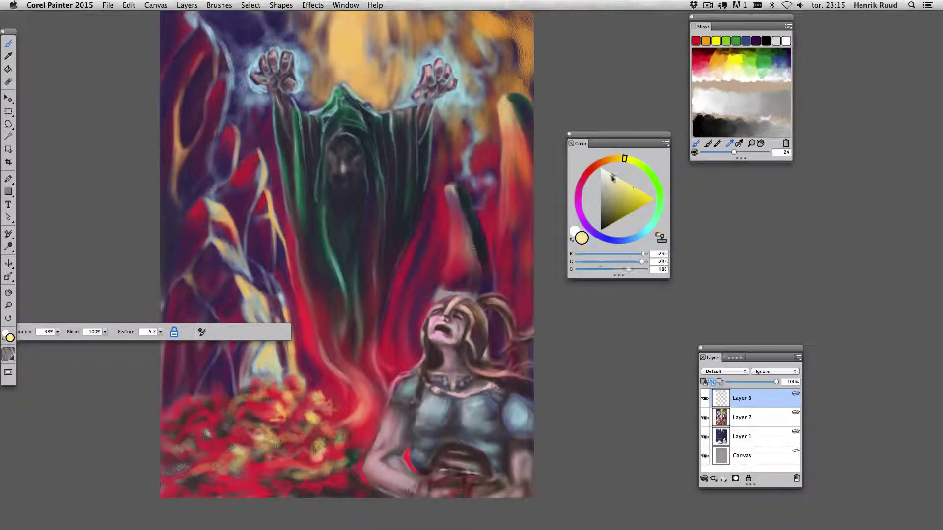
left_click(610, 174)
mouse_move(311, 366)
left_mouse_down()
mouse_move(294, 420)
mouse_move(308, 388)
left_mouse_up()
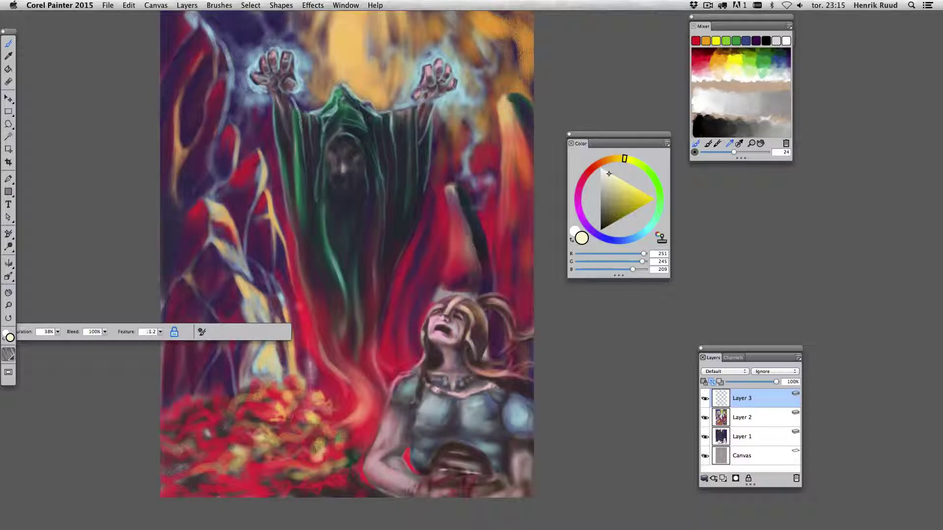
left_click_drag(304, 319, 310, 366)
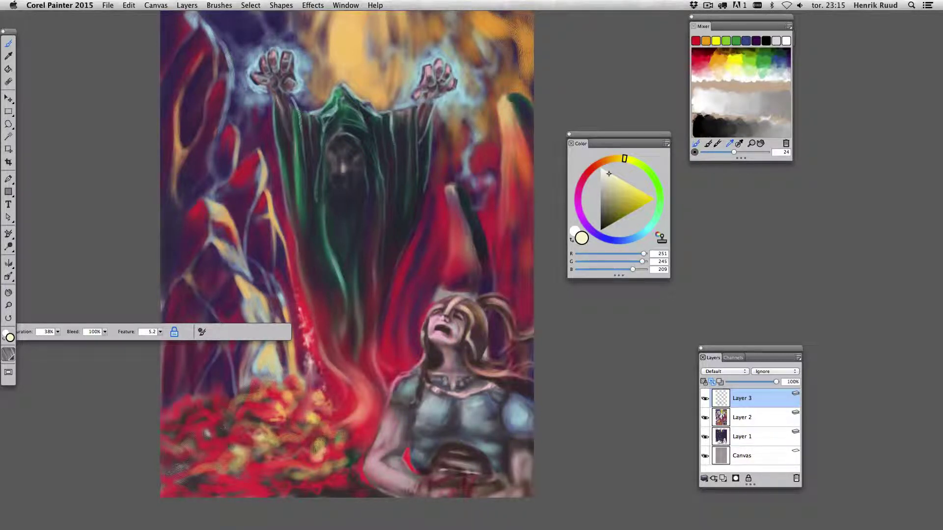
mouse_move(416, 295)
left_mouse_down()
mouse_move(413, 366)
mouse_move(395, 294)
mouse_move(393, 383)
left_mouse_up()
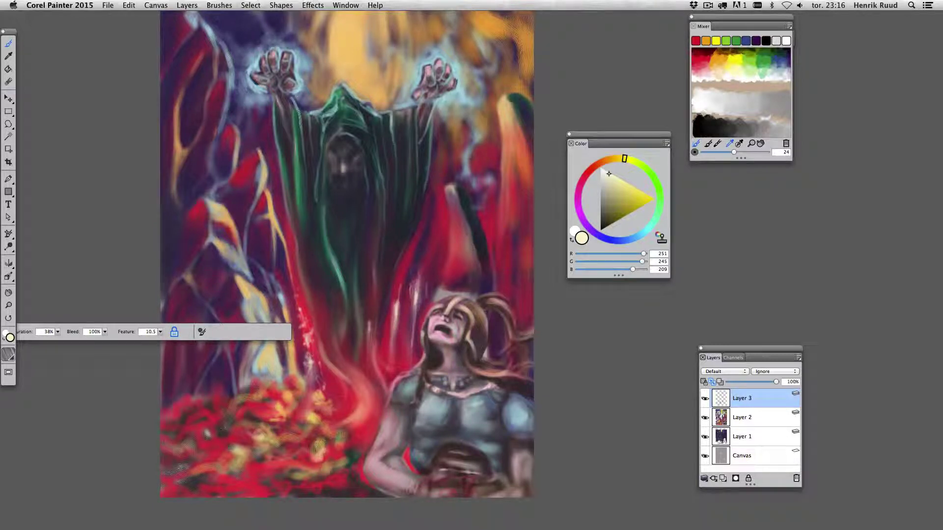
mouse_move(300, 310)
left_mouse_down()
mouse_move(307, 405)
mouse_move(319, 344)
left_mouse_up()
- Surround the foreground figure's head with a soft glow of pale cream and light blue
mouse_move(444, 288)
left_mouse_down()
mouse_move(452, 295)
mouse_move(433, 282)
mouse_move(472, 290)
left_mouse_up()
mouse_move(415, 317)
left_mouse_down()
mouse_move(472, 290)
mouse_move(412, 319)
mouse_move(501, 329)
mouse_move(425, 329)
mouse_move(486, 295)
mouse_move(422, 275)
mouse_move(407, 374)
mouse_move(491, 280)
left_mouse_up()
left_click_drag(427, 275, 497, 344)
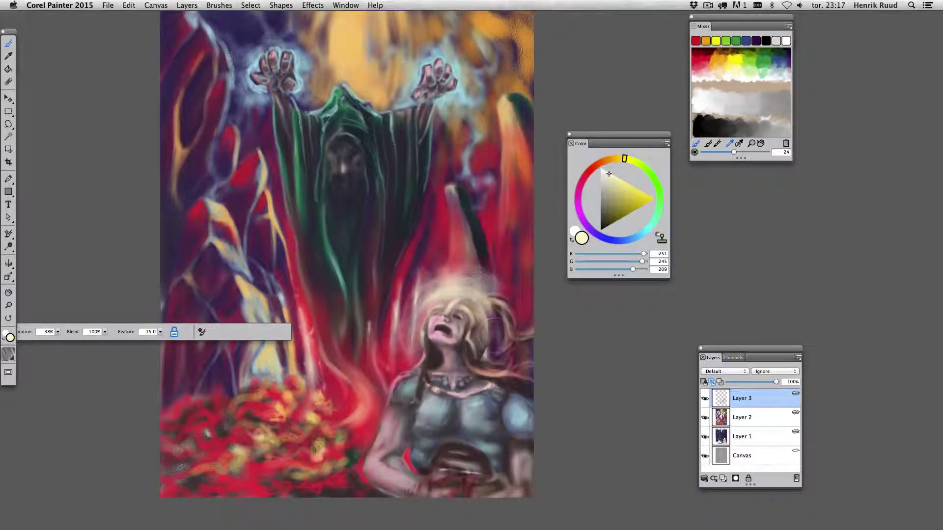
left_click(444, 81, "alt")
mouse_move(428, 290)
left_mouse_down()
mouse_move(481, 302)
mouse_move(511, 353)
left_mouse_up()
left_click_drag(423, 256, 442, 290)
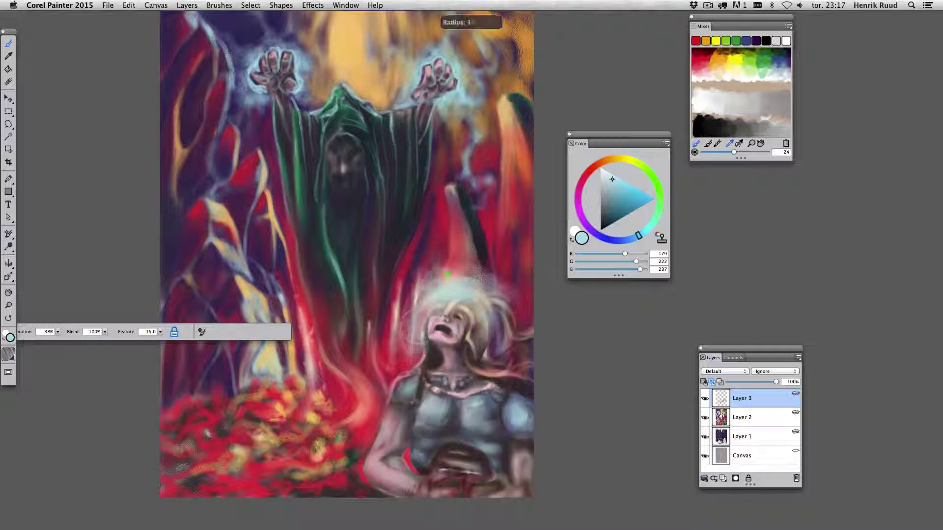
- Paint a pale blue wisp of smoke winding from the hooded face to the glow above the foreground figure's head
mouse_move(457, 216)
left_mouse_down()
mouse_move(457, 275)
mouse_move(452, 255)
mouse_move(407, 248)
mouse_move(393, 266)
left_mouse_up()
left_click(460, 246, "alt")
left_click(449, 253, "alt")
mouse_move(393, 211)
left_mouse_down()
mouse_move(415, 295)
mouse_move(396, 249)
left_mouse_up()
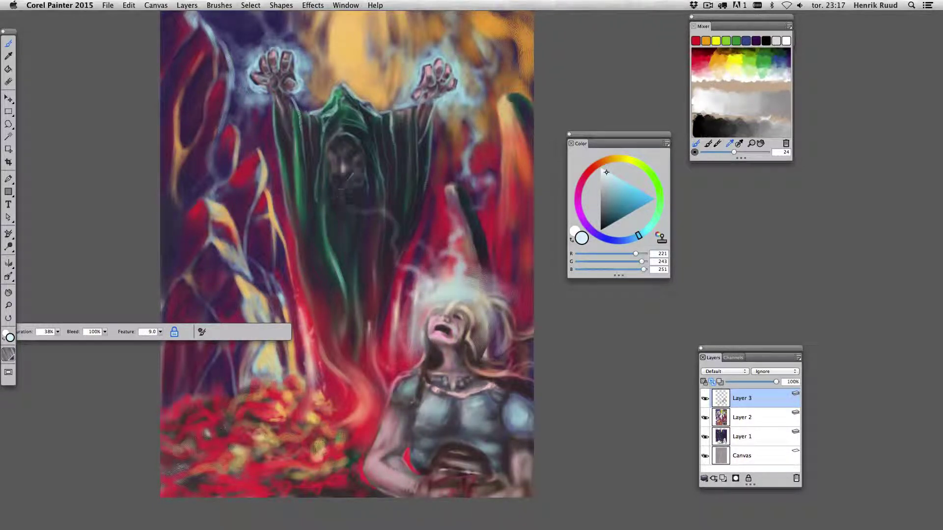
mouse_move(354, 179)
left_mouse_down()
mouse_move(344, 208)
mouse_move(391, 224)
mouse_move(395, 268)
left_mouse_up()
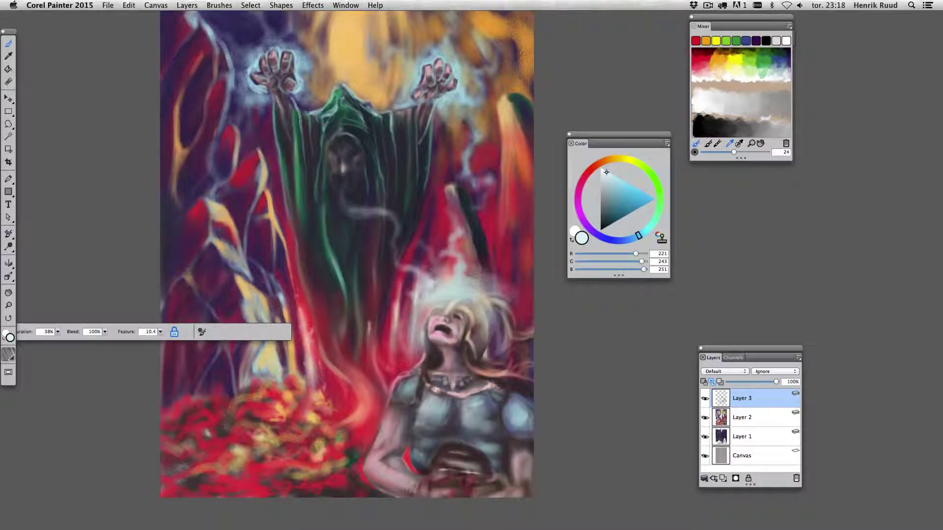
mouse_move(388, 236)
left_mouse_down()
mouse_move(457, 260)
mouse_move(418, 314)
mouse_move(387, 222)
mouse_move(399, 216)
mouse_move(391, 248)
left_mouse_up()
mouse_move(356, 213)
left_mouse_down()
mouse_move(397, 255)
mouse_move(469, 275)
left_mouse_up()
- Broaden the smoke wisp and head glow with pale yellow strokes and lower Layer 3's opacity to 70%
left_click(624, 158)
left_click(614, 175)
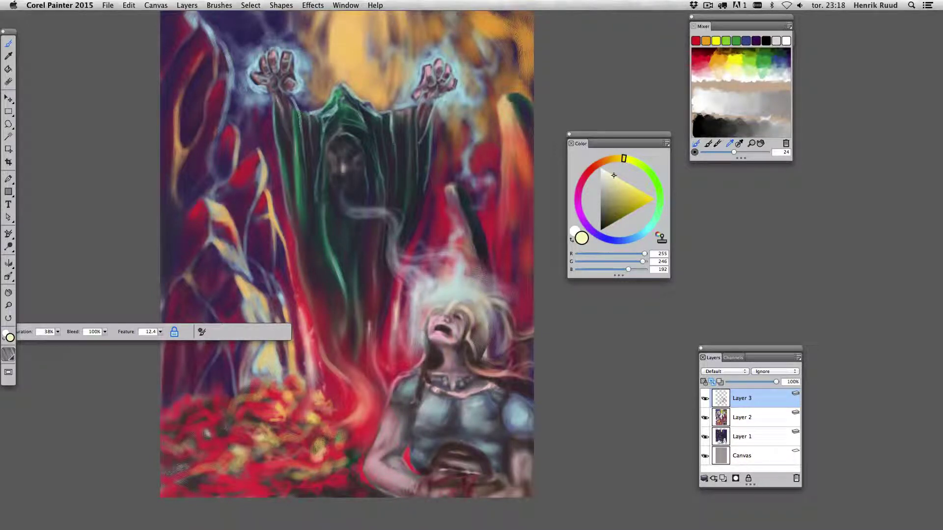
mouse_move(410, 280)
left_mouse_down()
mouse_move(393, 211)
mouse_move(344, 192)
mouse_move(432, 275)
left_mouse_up()
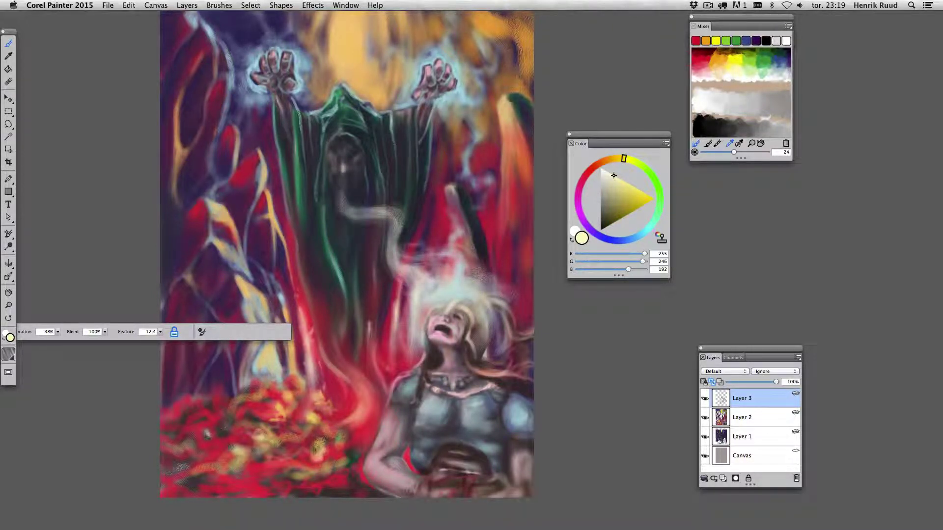
mouse_move(407, 211)
left_mouse_down()
mouse_move(383, 285)
mouse_move(491, 319)
left_mouse_up()
mouse_move(491, 275)
left_mouse_down()
mouse_move(511, 369)
mouse_move(506, 299)
left_mouse_up()
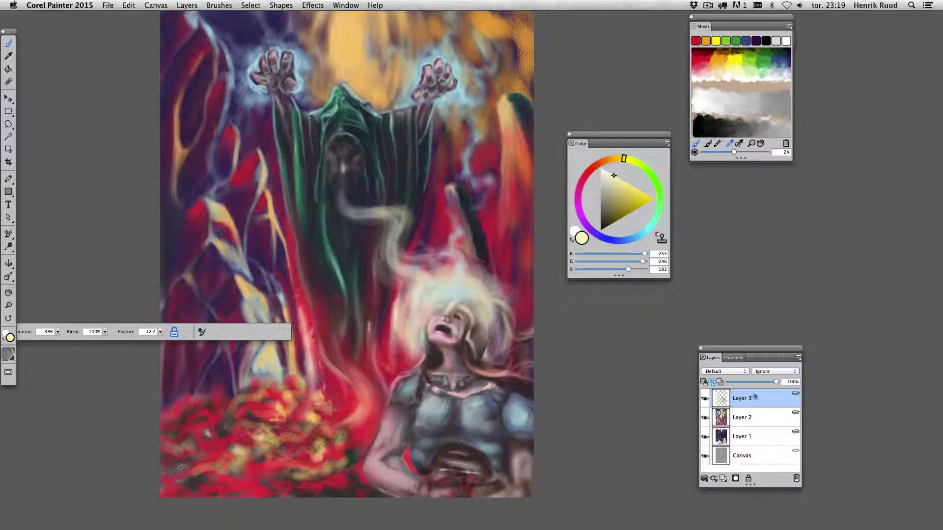
mouse_move(776, 381)
left_mouse_down()
mouse_move(756, 384)
mouse_move(765, 386)
left_mouse_up()
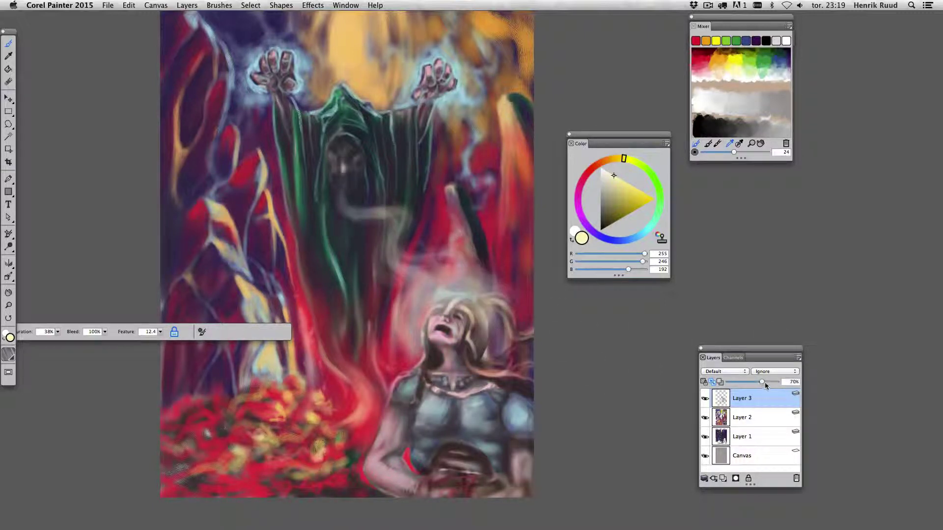
- On Layer 2, paint sampled pinkish grey skin tones along the foreground figure's bent arm and hand
left_click(733, 416)
left_click(388, 417, "alt")
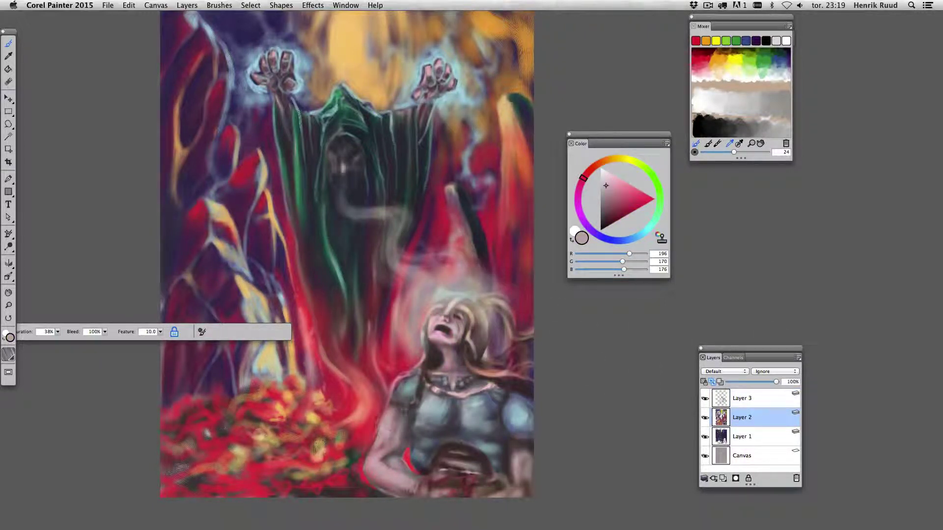
mouse_move(378, 423)
left_mouse_down()
mouse_move(372, 447)
mouse_move(399, 474)
left_mouse_up()
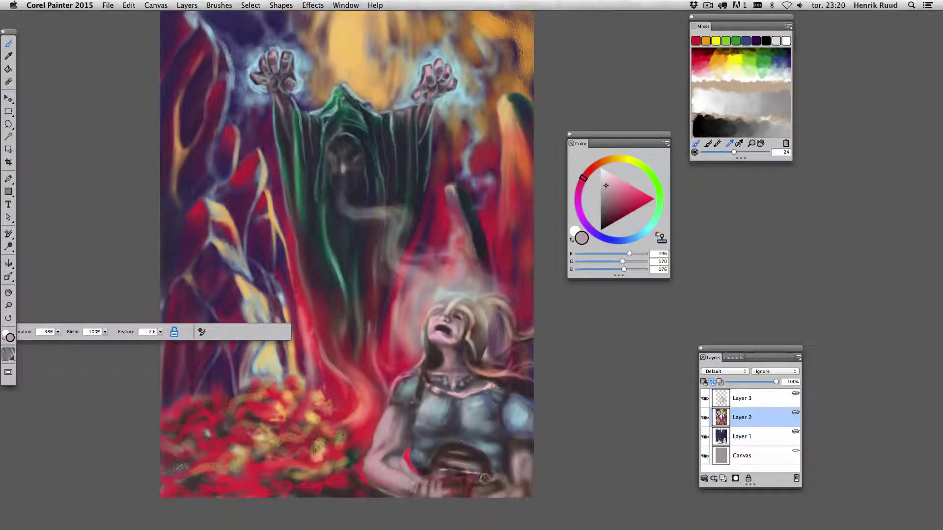
- Outline the hands and belly wound in crimson, adding light pink highlights and dark red shadows
left_click(471, 479, "alt")
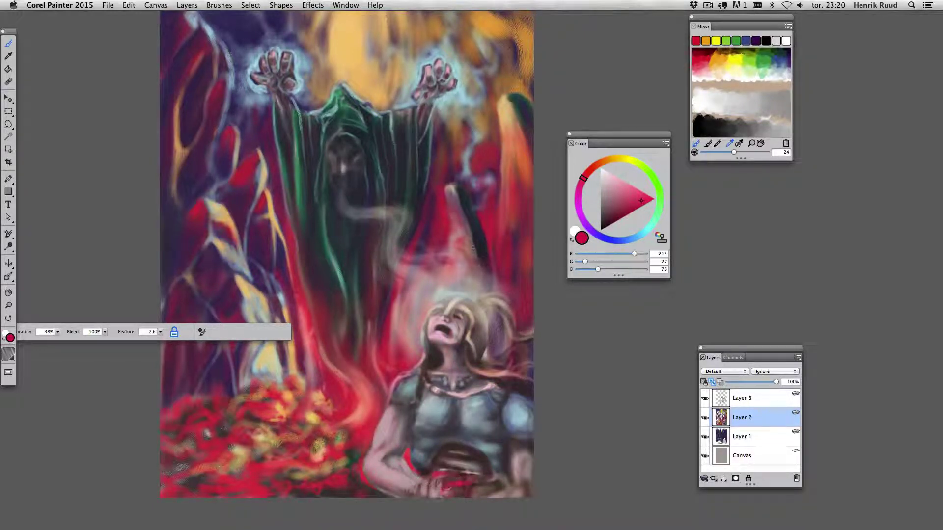
key("[")
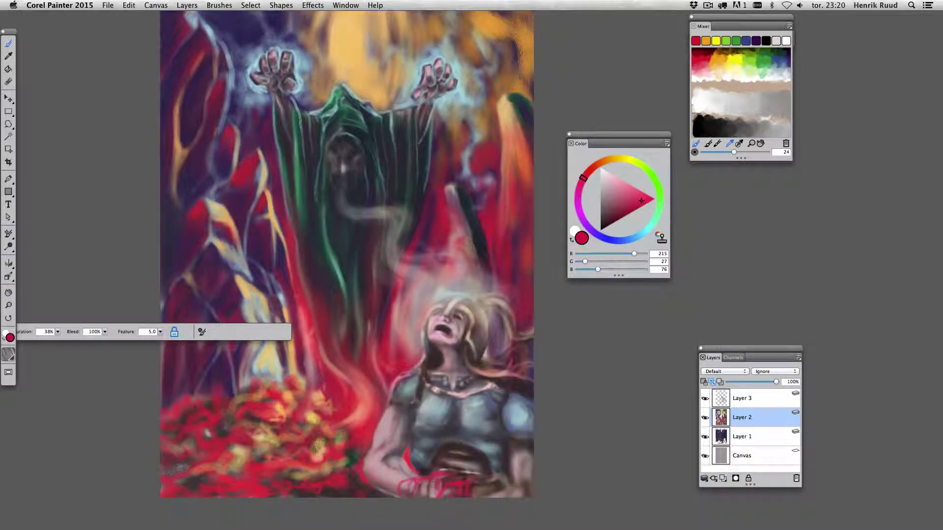
left_click(616, 181)
left_click(615, 178)
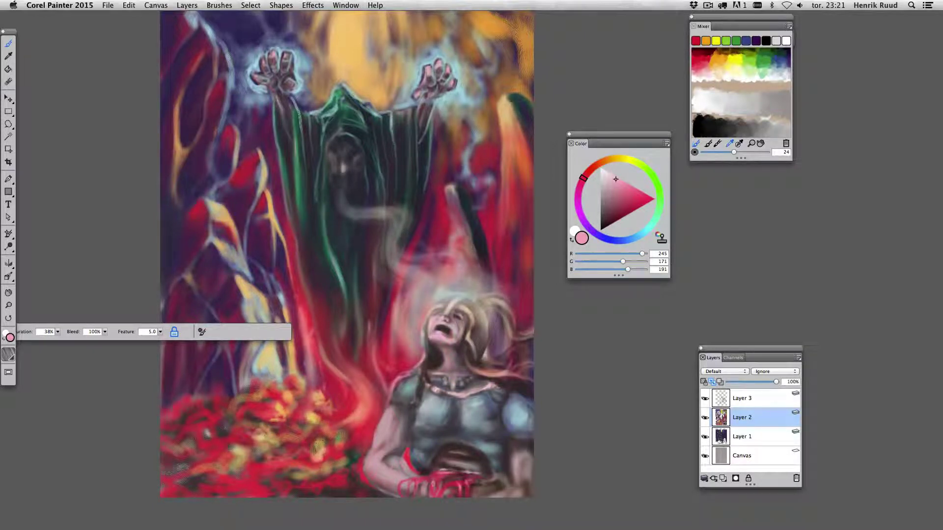
left_click(620, 209)
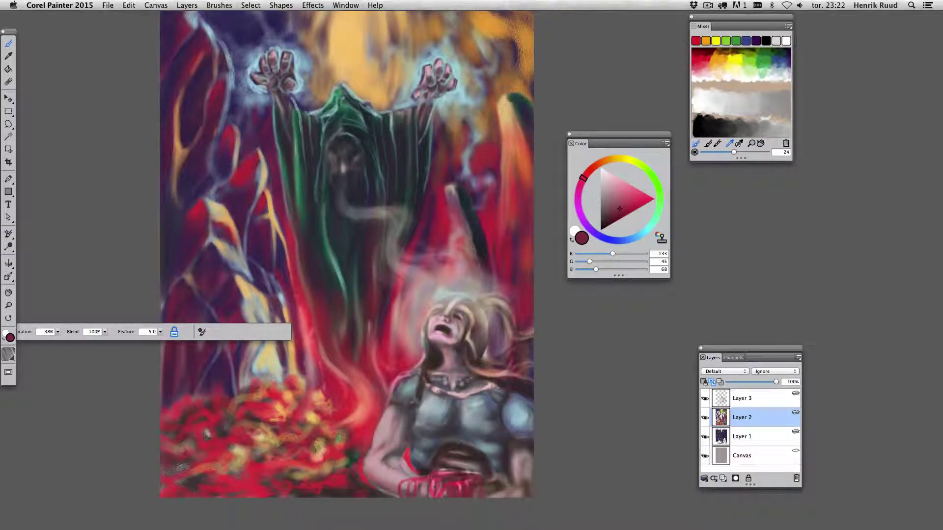
left_click(620, 209)
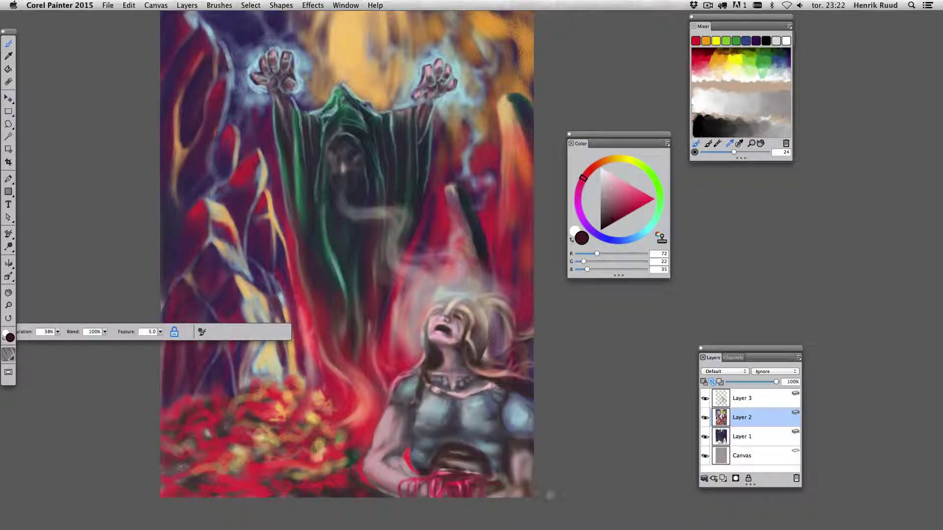
- Paint bright magenta accents into the wound above the figure's hands
left_click(578, 193)
left_click(636, 193)
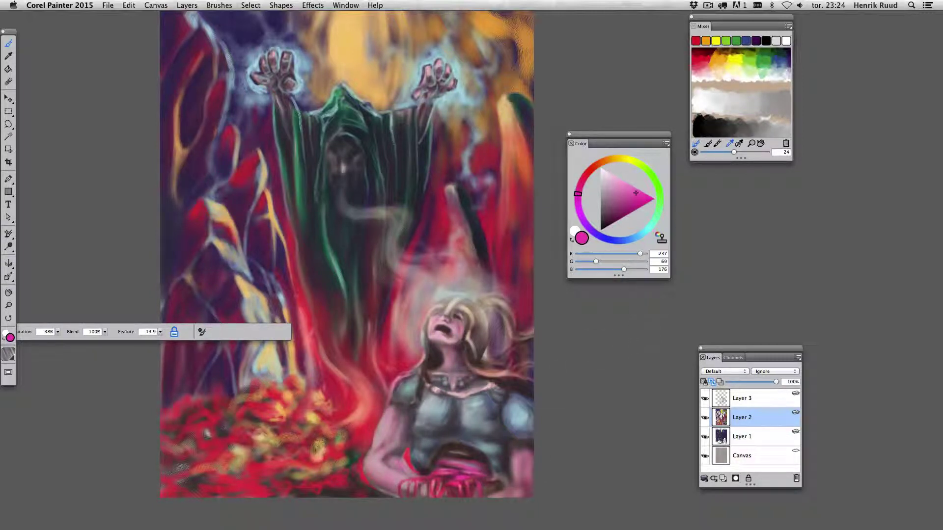
left_click(708, 5)
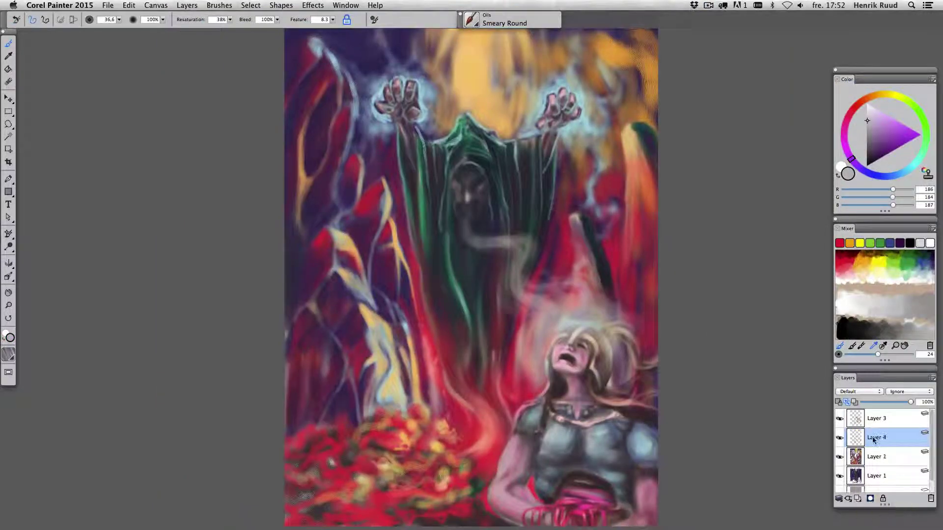
- Add a new layer and sketch white construction lines over the foreground figure's head, neck, shoulders and torso
left_click(858, 499)
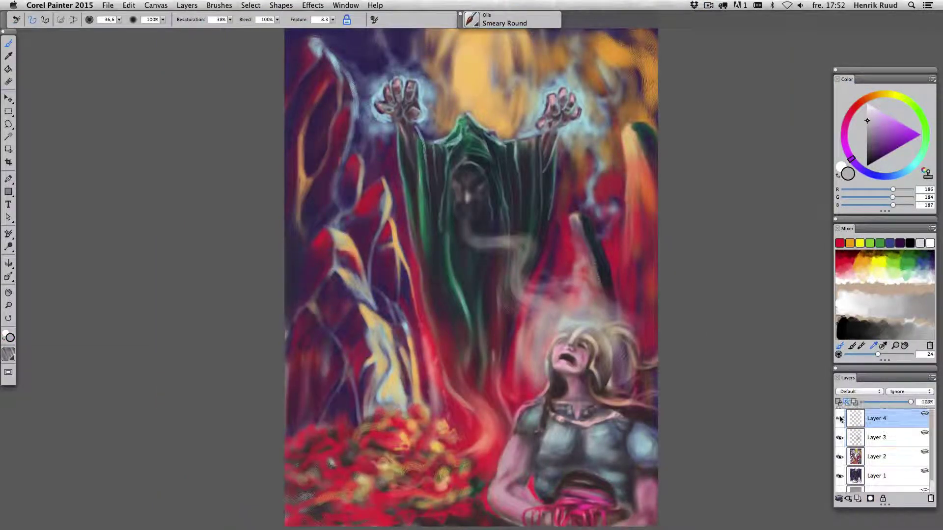
left_click(870, 105)
mouse_move(585, 322)
left_mouse_down()
mouse_move(582, 407)
mouse_move(585, 322)
left_mouse_up()
mouse_move(592, 391)
left_mouse_down()
mouse_move(521, 423)
mouse_move(506, 452)
left_mouse_up()
left_click_drag(587, 408, 657, 436)
left_click_drag(513, 424, 657, 443)
mouse_move(573, 398)
left_mouse_down()
mouse_move(572, 524)
mouse_move(560, 327)
left_mouse_up()
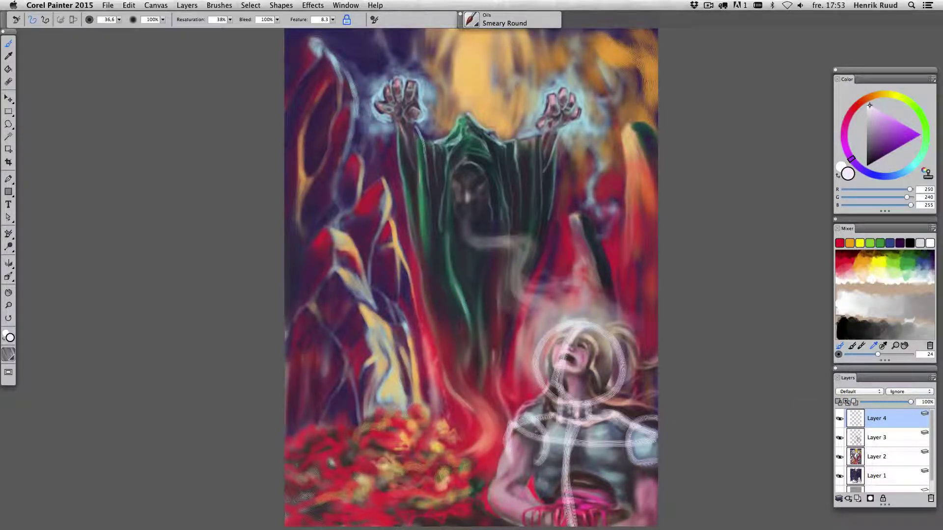
- Handwrite a white "Wrong align" note with extra marks around the foreground figure, and delete the annotation layer
mouse_move(374, 383)
left_mouse_down()
mouse_move(481, 339)
mouse_move(513, 369)
left_mouse_up()
left_click_drag(398, 418, 511, 393)
left_click_drag(580, 423, 653, 437)
left_click_drag(521, 393, 575, 417)
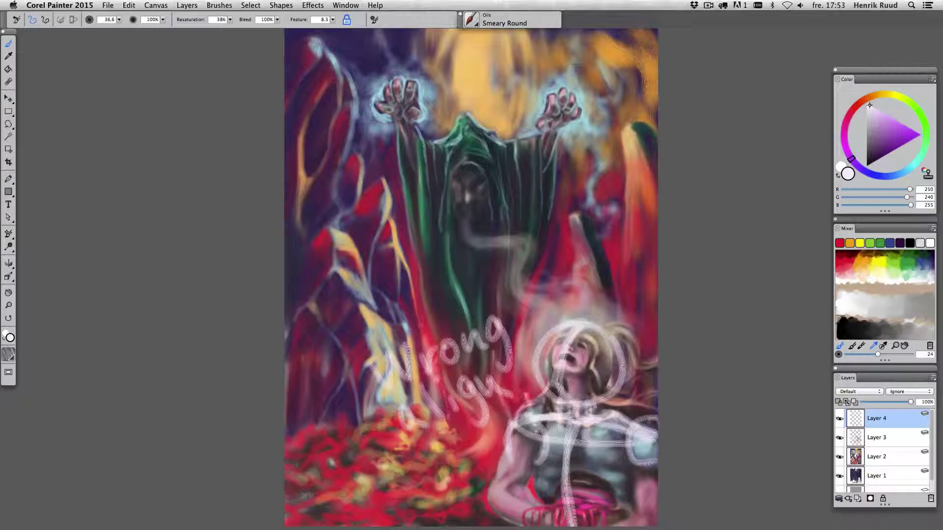
left_click_drag(638, 423, 659, 462)
left_click_drag(378, 265, 393, 302)
left_click_drag(401, 246, 526, 283)
left_click(930, 498)
- Shade both sides of the breastplate with a dark grey sampled from the armour
left_click(895, 175)
left_click(870, 127)
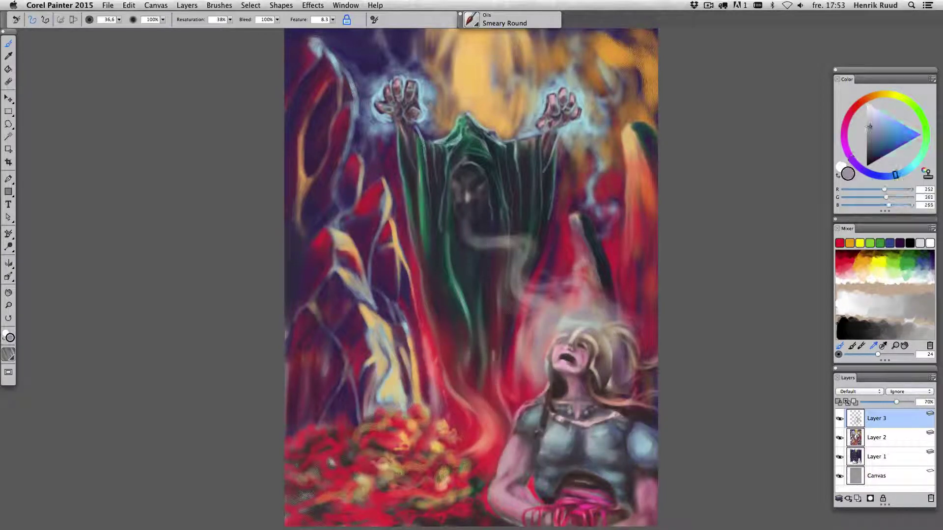
left_click(542, 442, "alt")
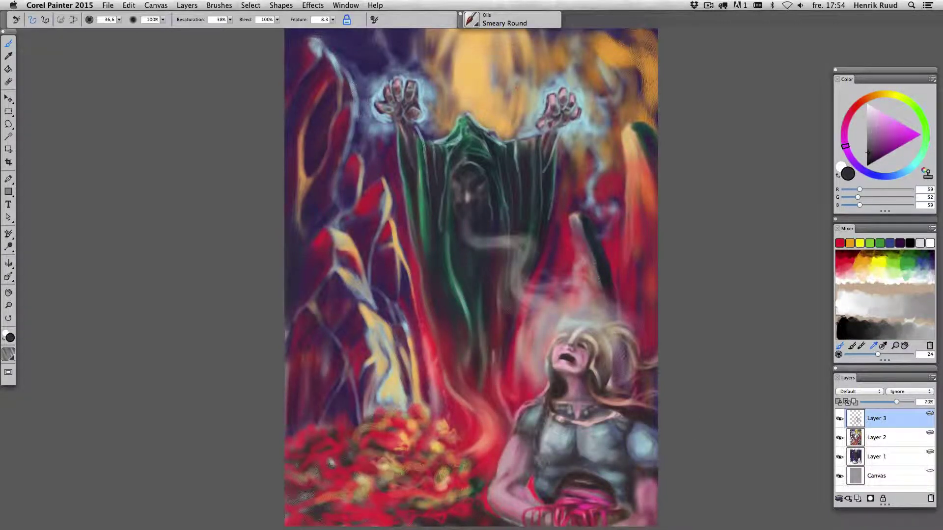
left_click_drag(543, 451, 554, 422)
left_click_drag(620, 455, 629, 421)
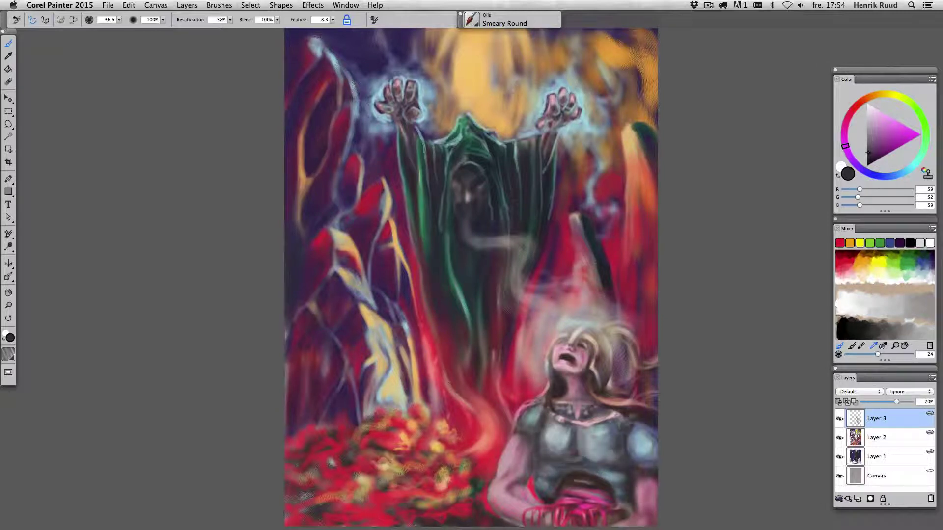
- Extend the shoulder armour near the canvas edge in light blue-grey and repaint the arm beneath it with sampled tones
left_click(627, 432, "alt")
mouse_move(617, 456)
left_mouse_down()
mouse_move(649, 416)
mouse_move(635, 494)
mouse_move(648, 472)
mouse_move(631, 467)
left_mouse_up()
left_click(631, 464, "alt")
left_click(628, 486, "alt")
mouse_move(629, 516)
left_mouse_down()
mouse_move(626, 484)
mouse_move(639, 459)
mouse_move(627, 499)
left_mouse_up()
- Turn on Pick Up Underlying Color and draw dark contours around the shoulders and arm with a brush of about 14
left_click(847, 401)
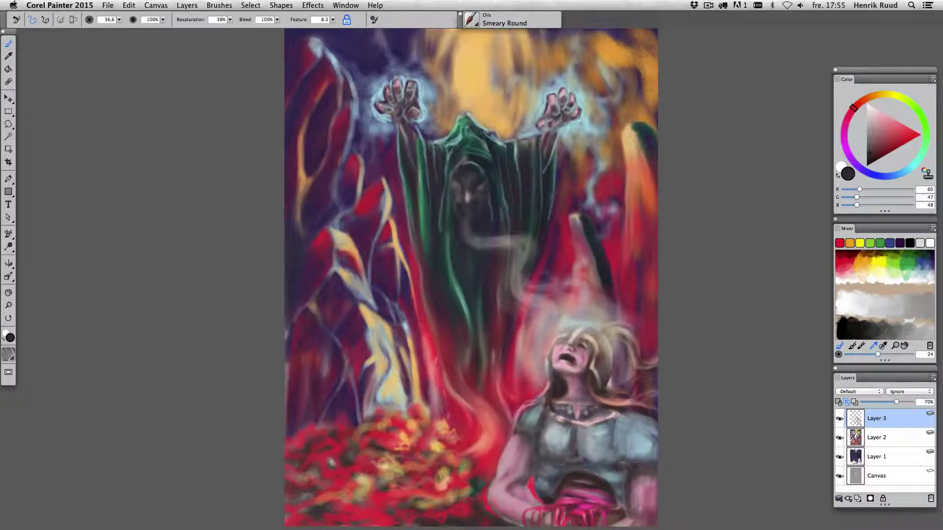
key("bracketleft")
key("bracketleft")
key("bracketleft")
left_click_drag(614, 427, 611, 412)
left_click_drag(649, 438, 634, 413)
mouse_move(616, 484)
left_mouse_down()
mouse_move(649, 447)
mouse_move(636, 508)
left_mouse_up()
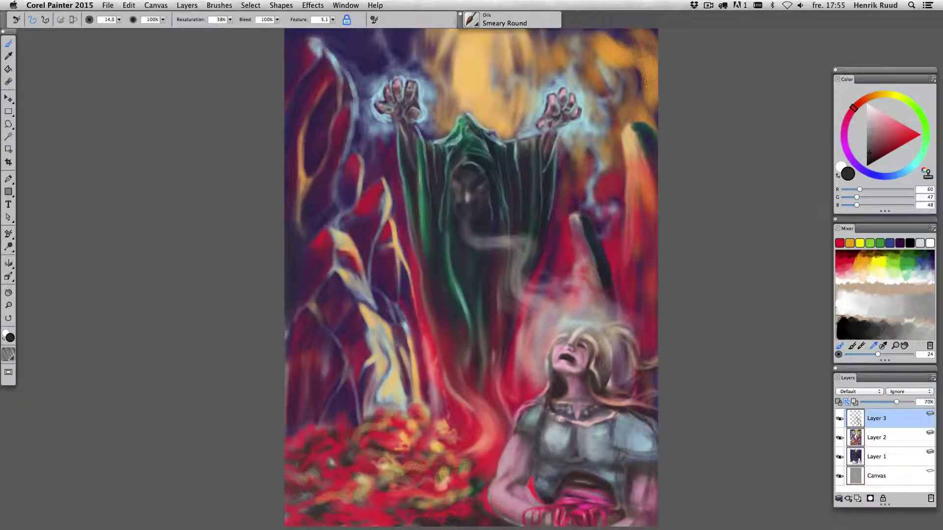
left_click_drag(541, 400, 507, 430)
mouse_move(658, 417)
left_mouse_down()
mouse_move(645, 431)
mouse_move(623, 416)
left_mouse_up()
- Enlarge the brush to about 36 and blend sampled color into the arm below the shoulder armour near the canvas edge
left_click(624, 482, "alt")
key("bracketright")
key("bracketright")
key("bracketright")
left_click_drag(617, 472, 634, 513)
- Add a new layer and build up the upper arm near the canvas edge in greyish pink
left_click(629, 491, "alt")
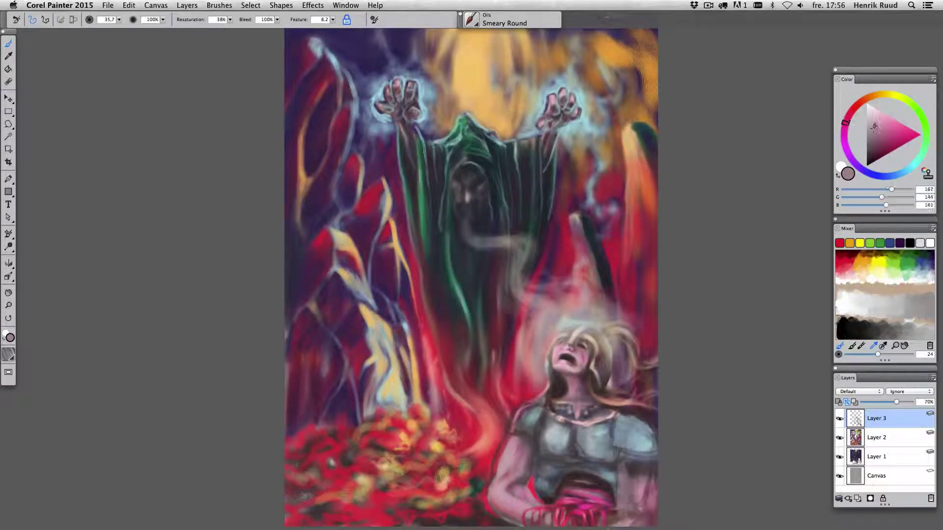
left_click(857, 499)
mouse_move(616, 459)
left_mouse_down()
mouse_move(629, 501)
mouse_move(645, 511)
left_mouse_up()
left_click_drag(648, 474, 616, 526)
left_click(657, 491, "alt")
mouse_move(643, 488)
left_mouse_down()
mouse_move(639, 469)
mouse_move(611, 471)
mouse_move(642, 516)
left_mouse_up()
- Paint dark purple background beside the arm and refine the arm's form with sampled greyish pink
left_click(652, 464, "alt")
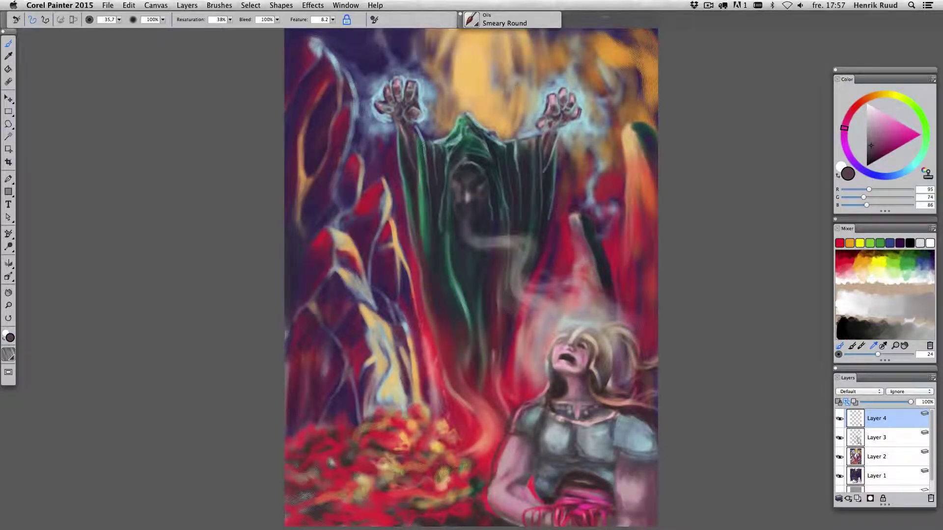
left_click(658, 493, "alt")
left_click_drag(651, 489, 654, 523)
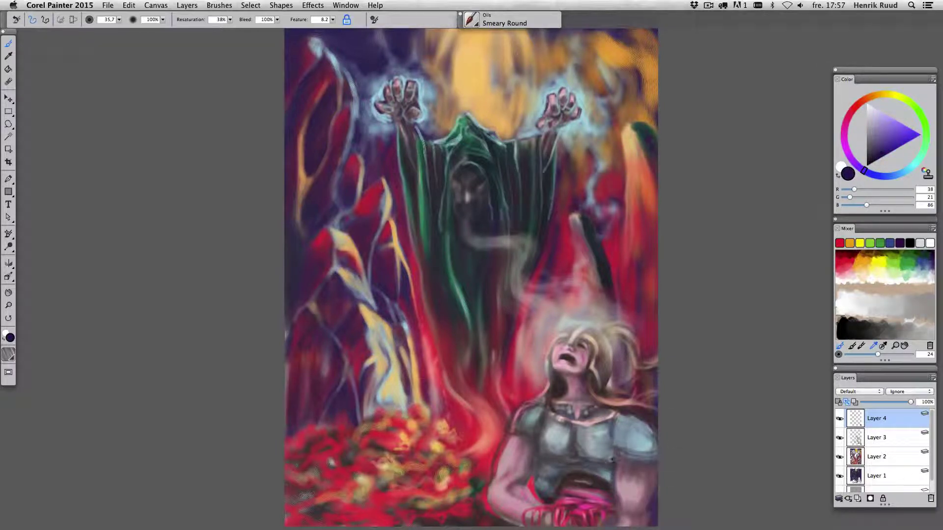
left_click(611, 457, "alt")
left_click(660, 445, "alt")
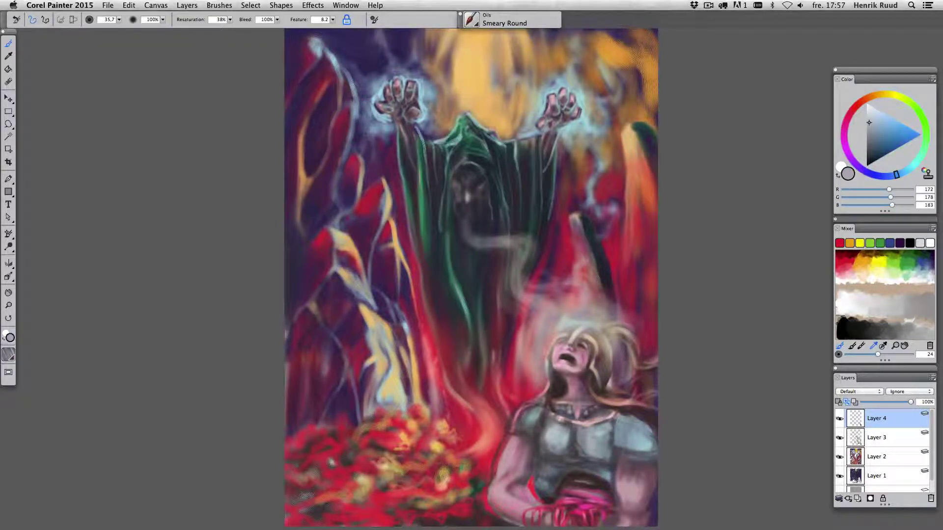
left_click(618, 501, "alt")
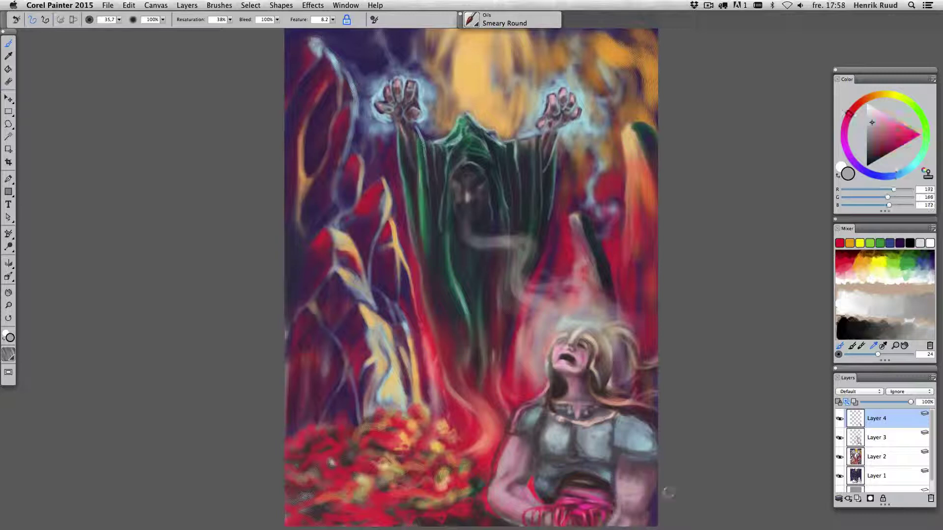
mouse_move(646, 513)
left_mouse_down()
mouse_move(656, 474)
mouse_move(648, 449)
mouse_move(627, 447)
mouse_move(612, 423)
mouse_move(651, 435)
mouse_move(648, 514)
left_mouse_up()
- Reshape the shoulder plate near the canvas edge into a rounded form and darken the shadow along its lower edge
left_click(648, 445, "alt")
left_click(656, 428, "alt")
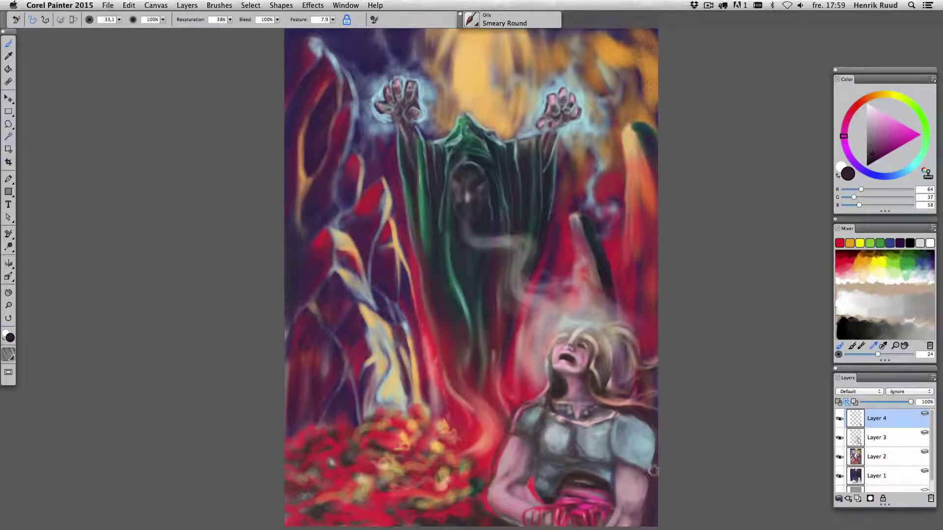
mouse_move(654, 467)
left_mouse_down()
mouse_move(607, 442)
mouse_move(607, 464)
left_mouse_up()
- Repaint the breastplate's chest and lower contour with blue-grey tones sampled from the armour
left_click(572, 433, "alt")
mouse_move(574, 430)
left_mouse_down()
mouse_move(573, 454)
mouse_move(602, 459)
left_mouse_up()
mouse_move(546, 423)
left_mouse_down()
mouse_move(537, 462)
mouse_move(614, 459)
left_mouse_up()
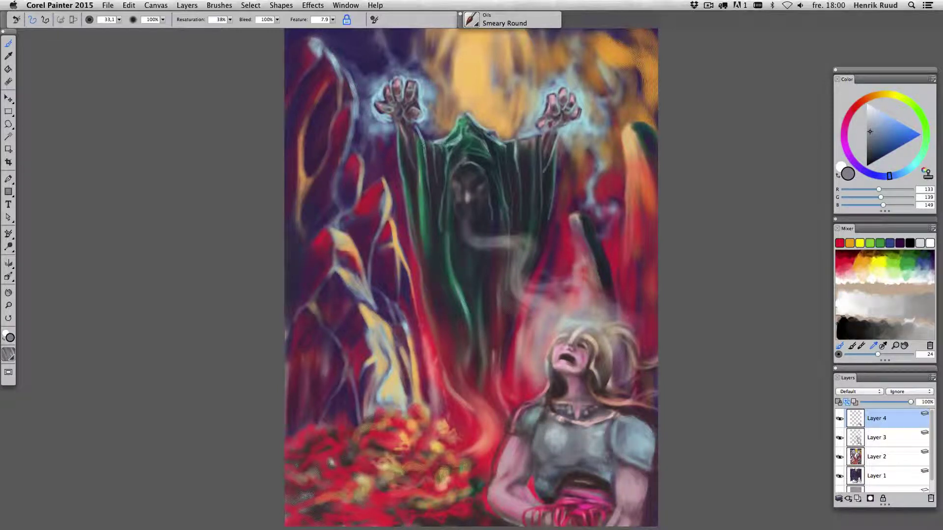
left_click(614, 470, "alt")
mouse_move(550, 447)
left_mouse_down()
mouse_move(613, 472)
mouse_move(607, 486)
mouse_move(560, 481)
left_mouse_up()
- Paint a light blue-grey plate on the figure's opposite shoulder and shade it with dark purplish grey
left_click(600, 487, "alt")
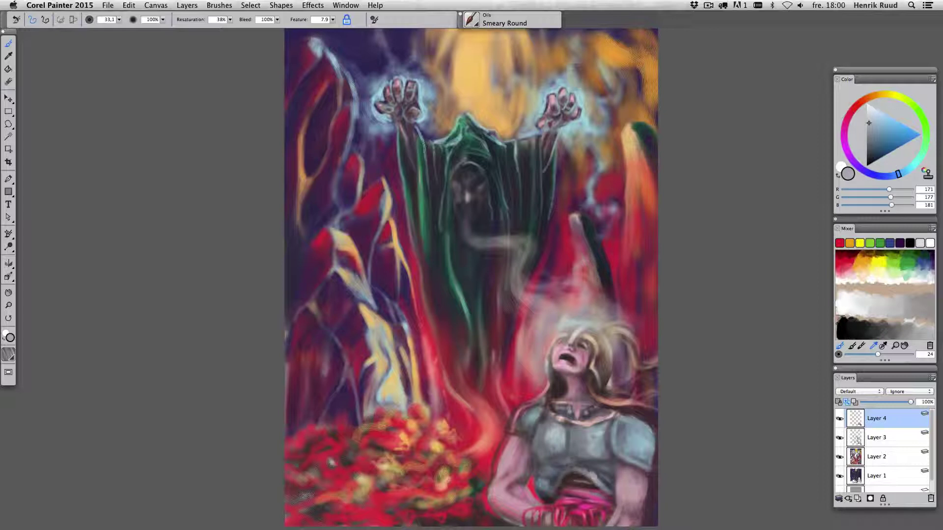
mouse_move(545, 418)
left_mouse_down()
mouse_move(539, 440)
mouse_move(515, 421)
mouse_move(538, 408)
mouse_move(521, 433)
left_mouse_up()
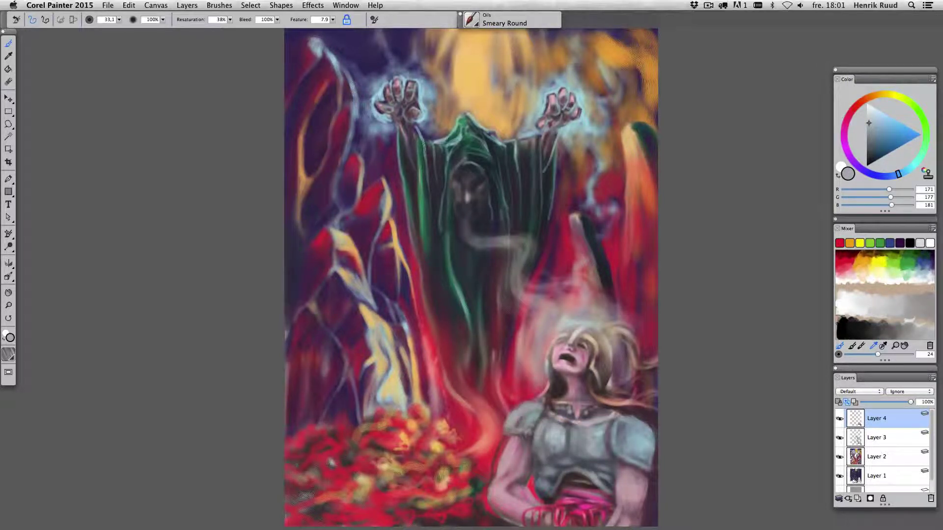
left_click(536, 426, "alt")
left_click(653, 470, "alt")
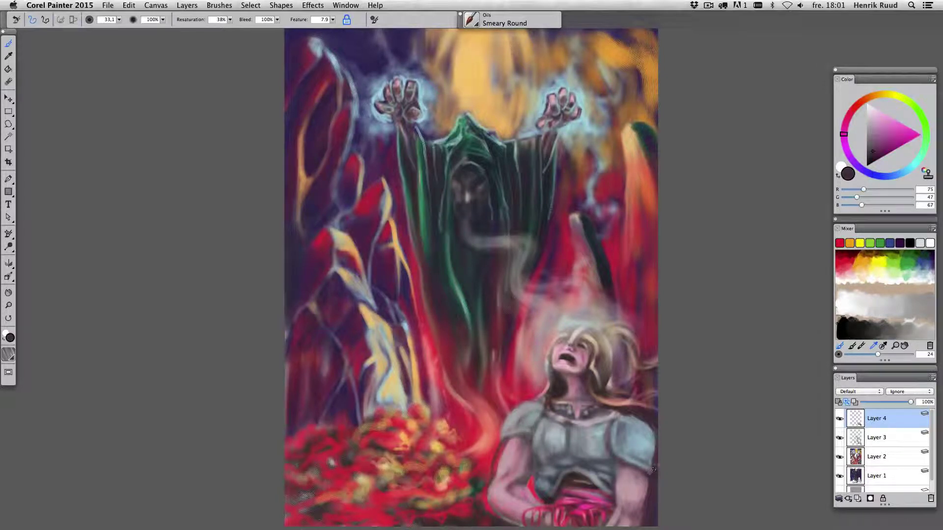
left_click_drag(506, 439, 528, 415)
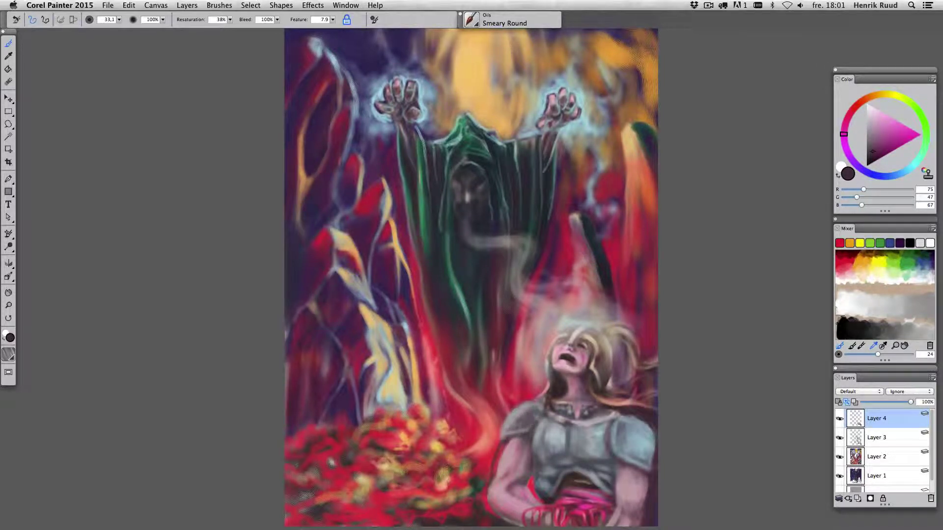
mouse_move(521, 435)
left_mouse_down()
mouse_move(548, 413)
mouse_move(606, 418)
mouse_move(614, 430)
mouse_move(560, 452)
left_mouse_up()
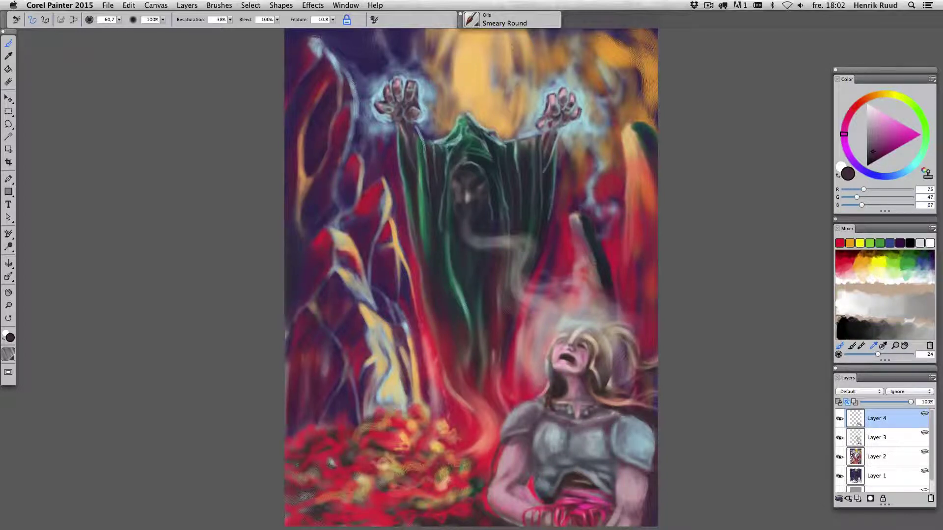
- Shade the arm below the shoulder plate near the canvas edge and paint small dark dent marks on that plate with a fine brush
mouse_move(616, 432)
left_mouse_down()
mouse_move(649, 452)
mouse_move(648, 465)
mouse_move(619, 484)
left_mouse_up()
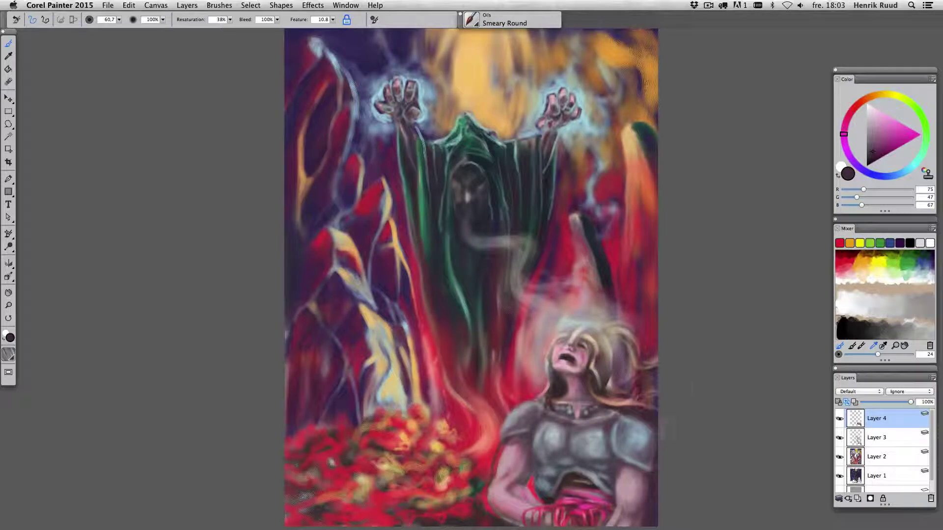
key("bracketleft")
key("bracketleft")
key("bracketleft")
key("bracketleft")
key("bracketleft")
key("super+equal")
scroll(248, 275, "down", 5)
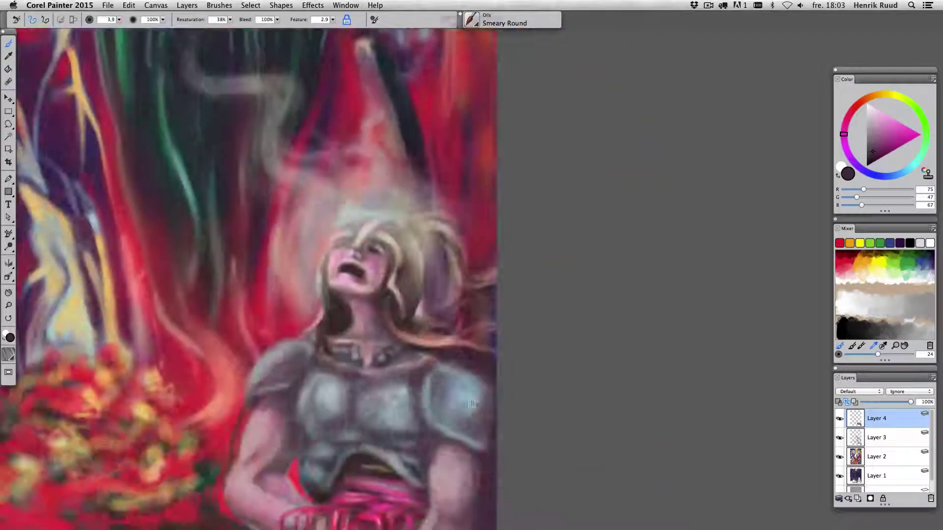
key("bracketright")
key("bracketright")
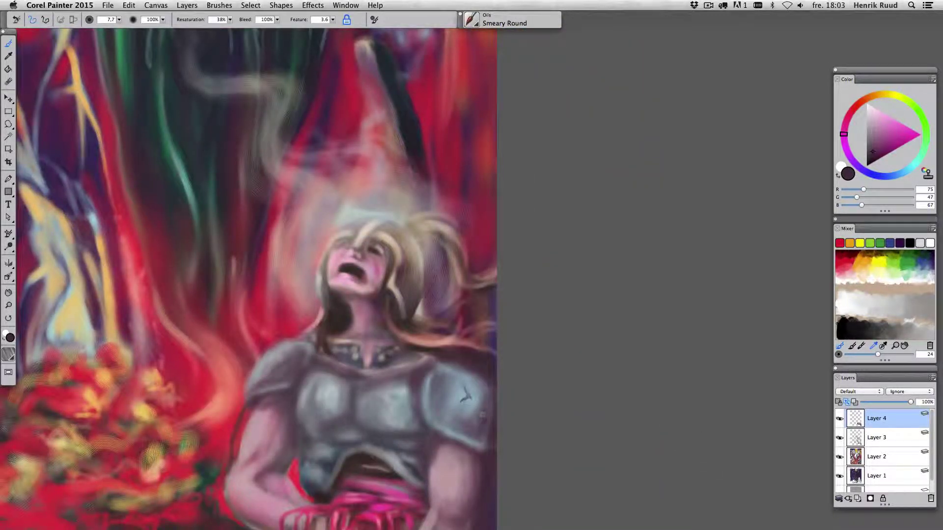
- Add cracks along that shoulder plate's rim and highlight them with light blue-grey sampled from the armour
key("bracketright")
key("bracketright")
left_click(483, 388, "alt")
key("bracketleft")
key("bracketleft")
key("bracketleft")
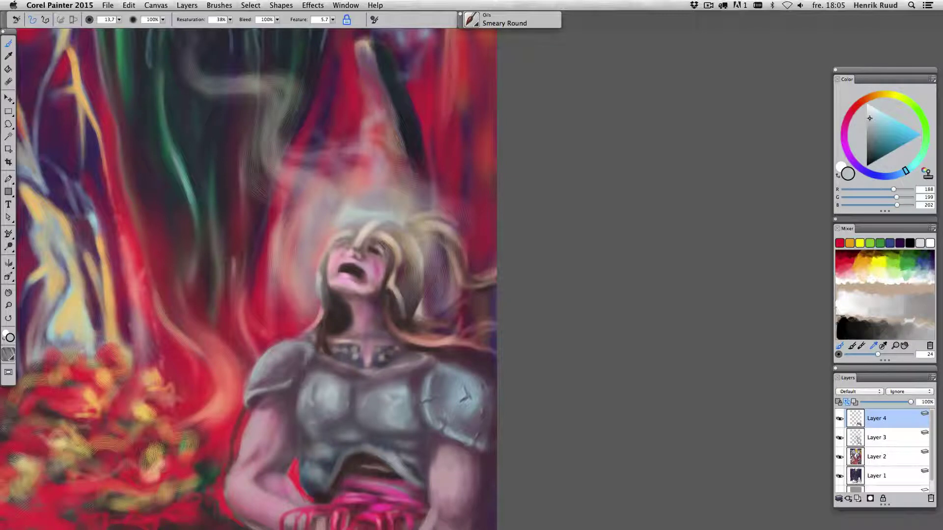
- Paint dark purplish scratches on the opposite shoulder plate and breastplate, and highlight the armour edges with pale blue
left_click(291, 366, "alt")
key("bracketleft")
key("bracketleft")
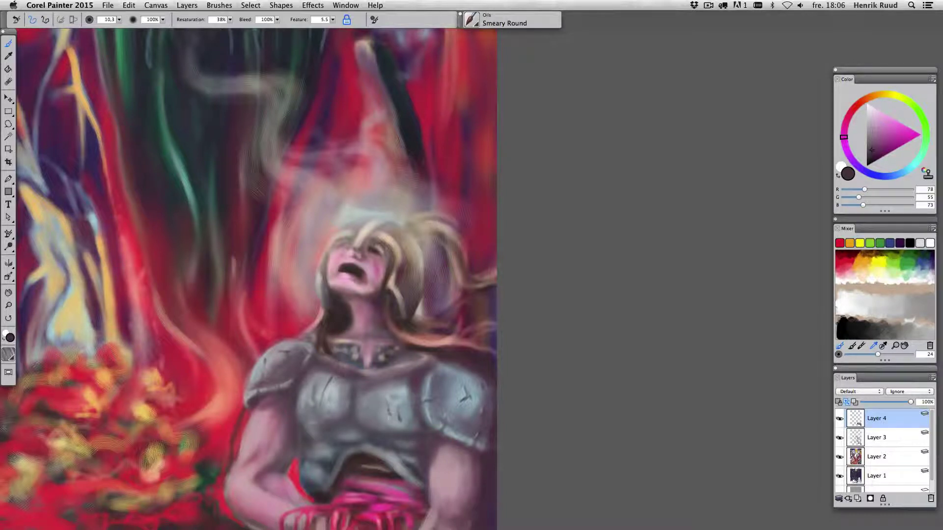
left_click_drag(879, 79, 533, 180)
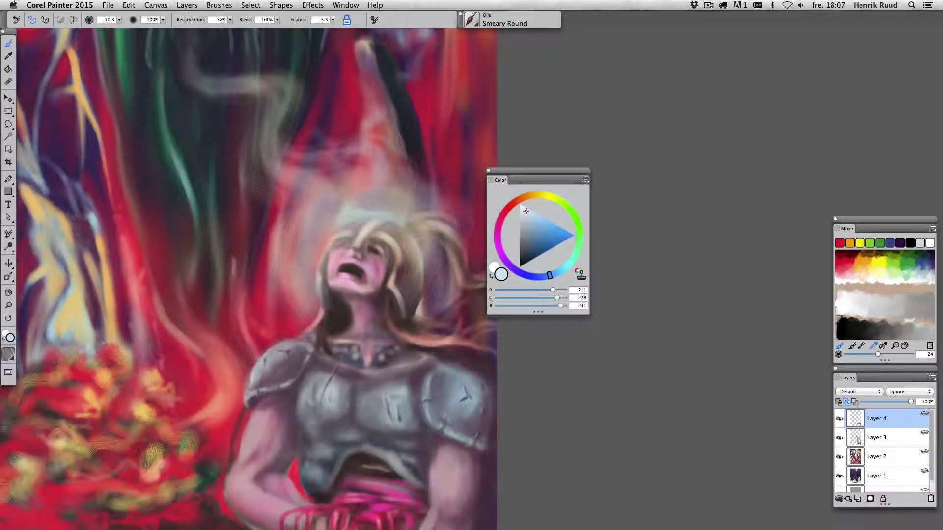
mouse_move(433, 366)
left_mouse_down()
mouse_move(484, 378)
mouse_move(488, 447)
left_mouse_up()
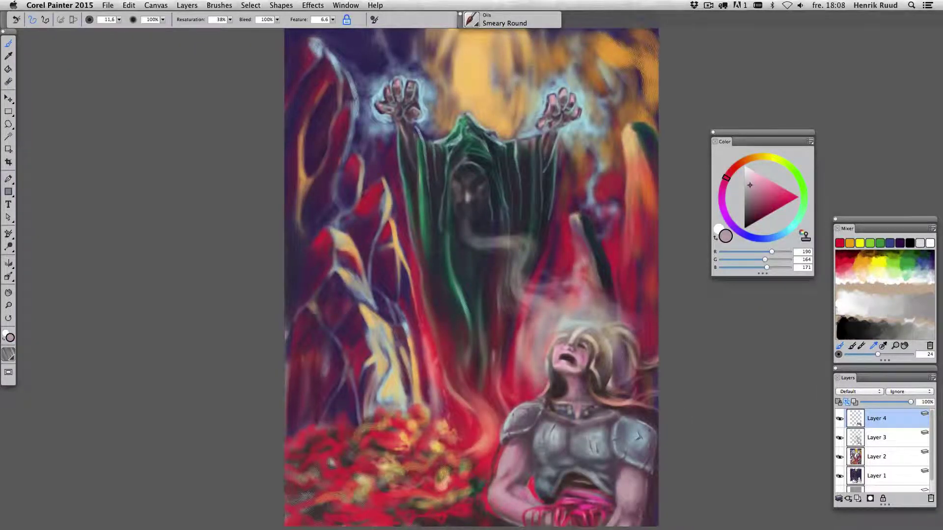
- Paint dull pinkish-red cuts on the arm near the canvas edge and tint the other upper arm with sampled magenta
left_click(760, 196)
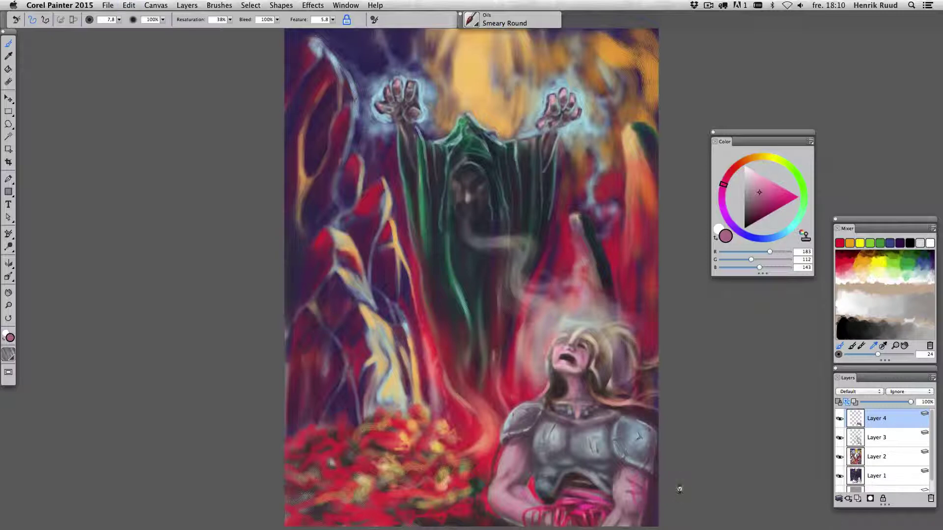
left_click(573, 489, "alt")
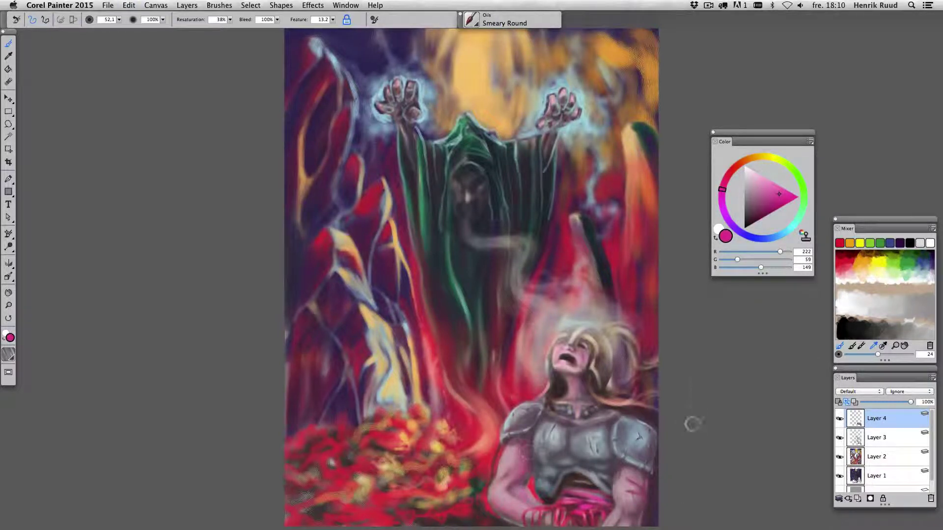
- Sketch cream-coloured guide lines and handwritten notes over the painting on a new layer, and delete that layer
left_click(761, 156)
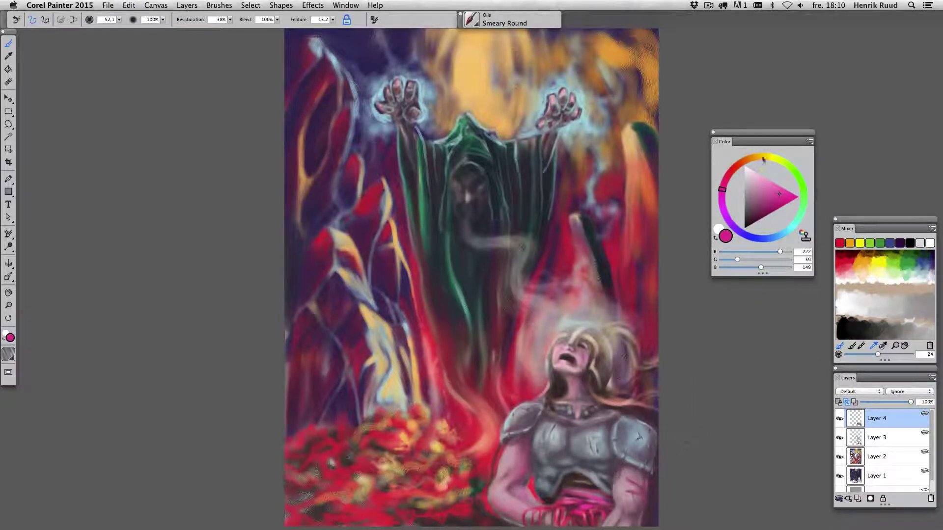
left_click(858, 499)
left_click(749, 168)
left_click_drag(609, 501, 489, 434)
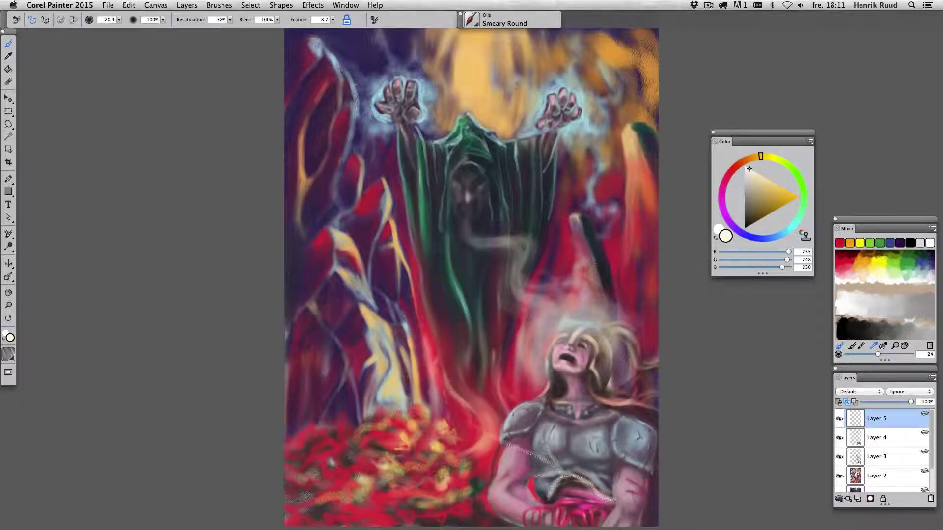
left_click_drag(408, 415, 486, 358)
mouse_move(462, 415)
left_mouse_down()
mouse_move(545, 474)
mouse_move(612, 476)
left_mouse_up()
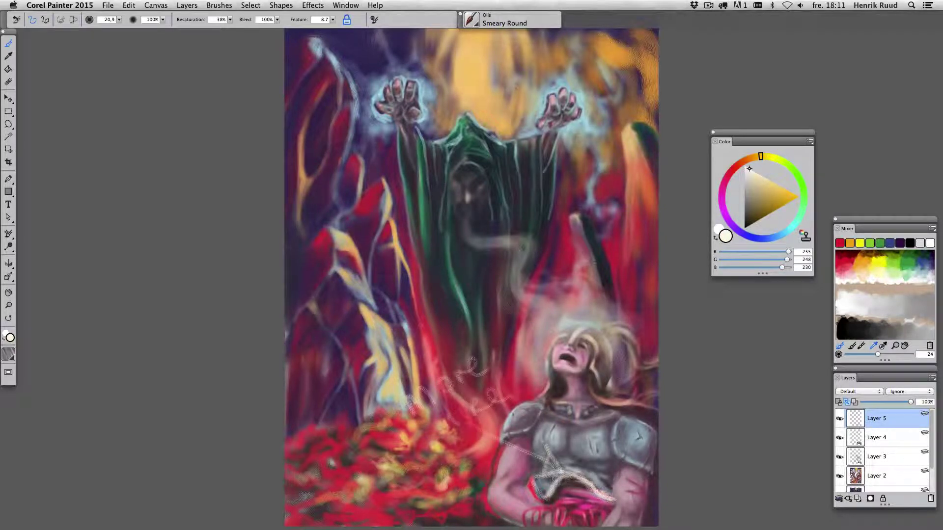
left_click(931, 499)
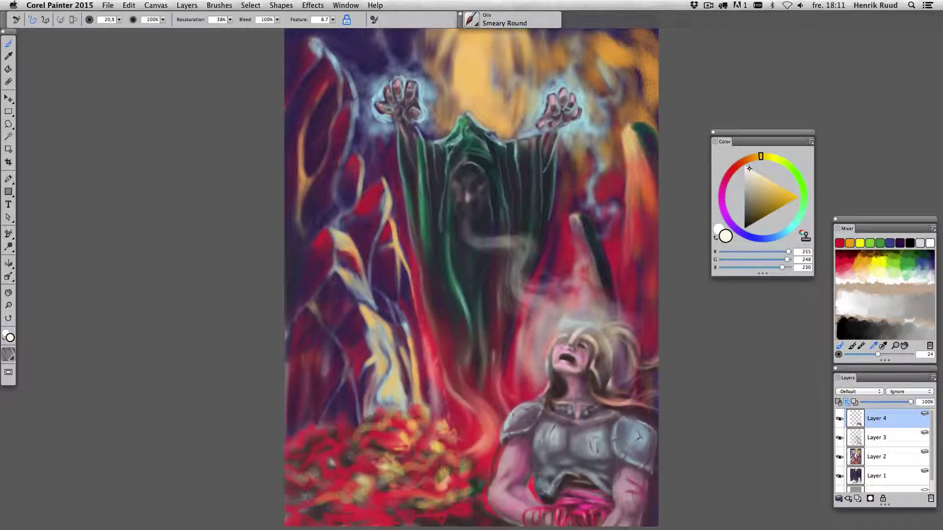
- Repaint the breastplate's broken lower edge and the exposed belly beneath it with sampled greys and dark reds
left_click(585, 478, "alt")
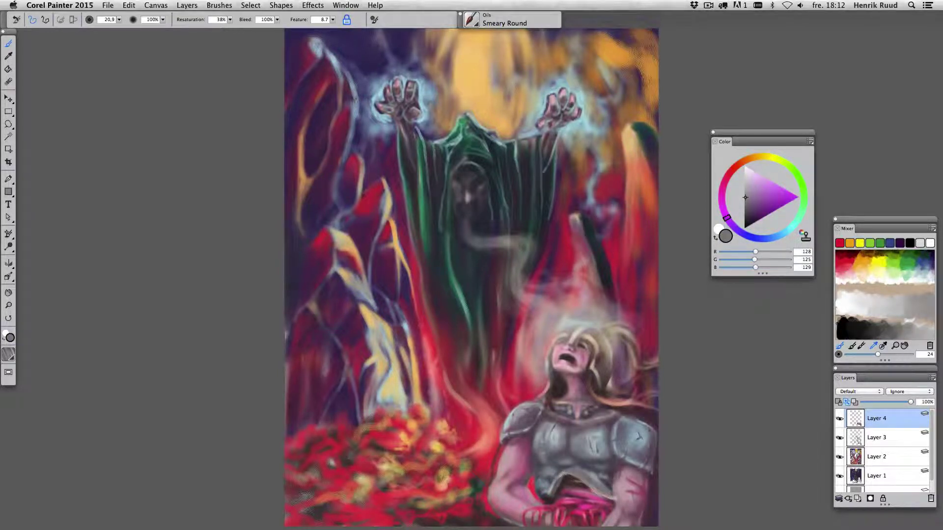
left_click(555, 487, "alt")
mouse_move(565, 477)
left_mouse_down()
mouse_move(550, 491)
mouse_move(580, 469)
mouse_move(605, 496)
mouse_move(577, 498)
mouse_move(609, 505)
mouse_move(582, 494)
mouse_move(541, 496)
mouse_move(587, 476)
mouse_move(609, 511)
mouse_move(582, 510)
left_mouse_up()
left_click(609, 506, "alt")
left_click(570, 488, "alt")
left_click(574, 494, "alt")
left_click(588, 502, "alt")
left_click(597, 503, "alt")
key("bracketleft")
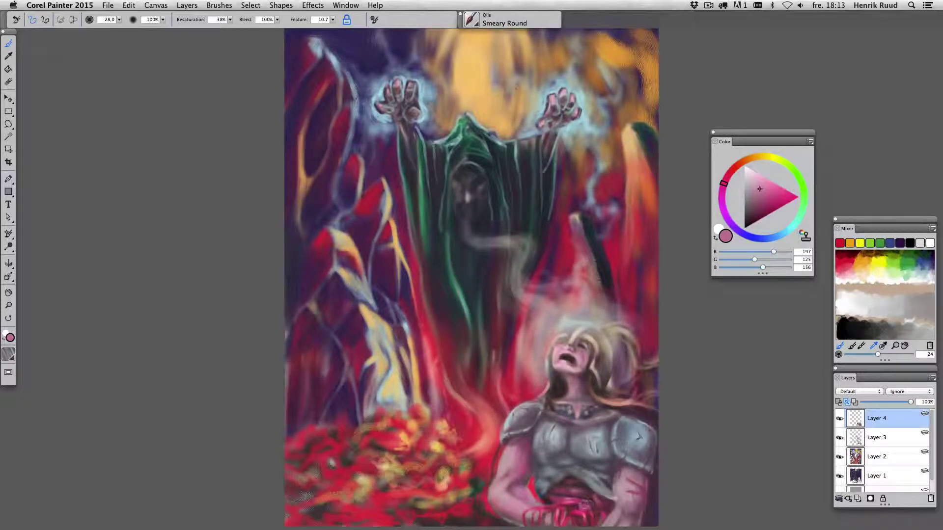
- Model the breastplate's abdomen with sampled blue-grey tones and brighten its lower rim with light grey
left_click(620, 461, "alt")
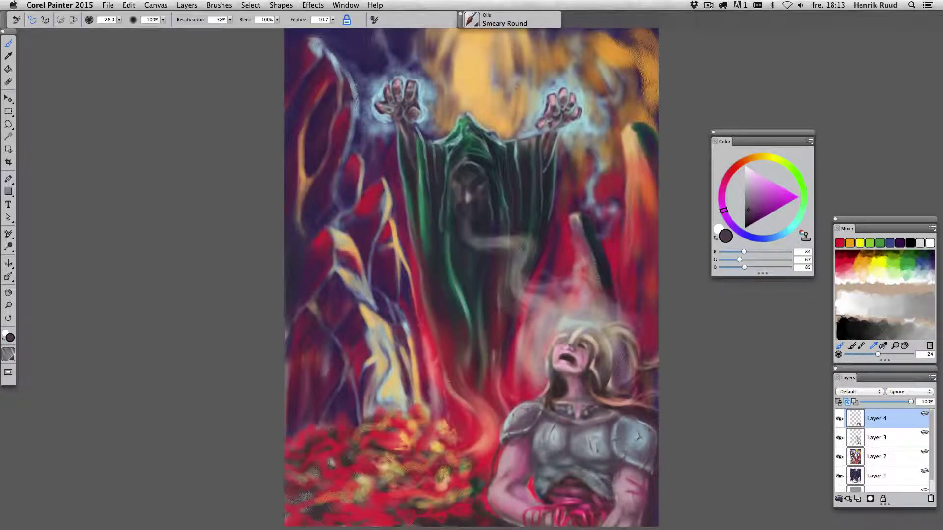
left_click(596, 484, "alt")
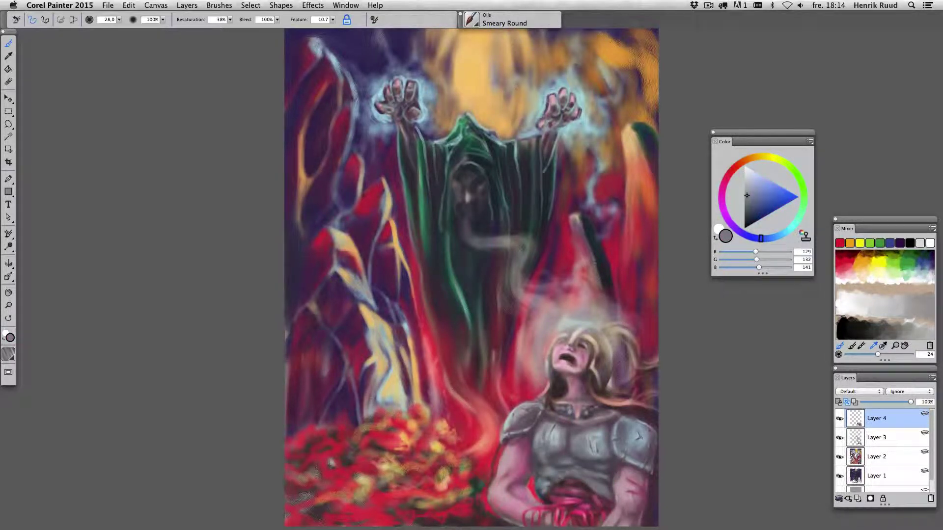
left_click_drag(585, 469, 596, 461)
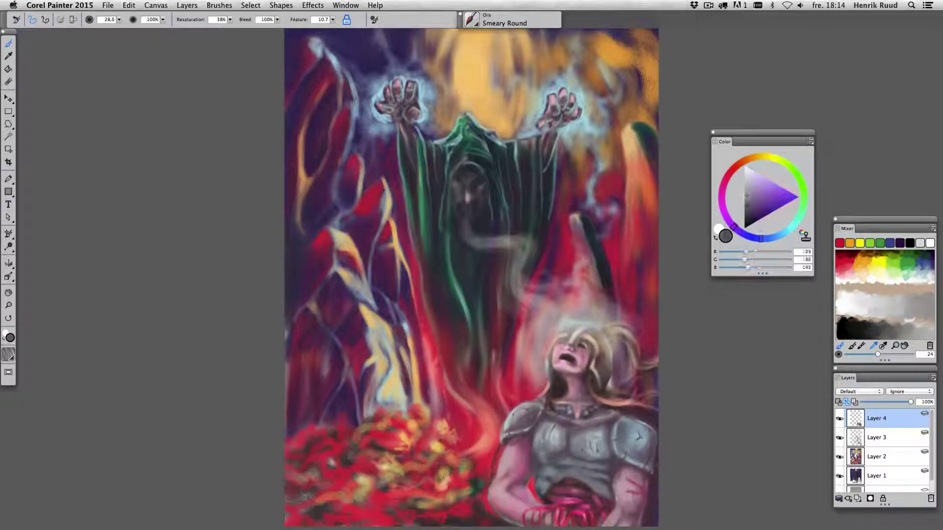
left_click(584, 461, "alt")
left_click(550, 458, "alt")
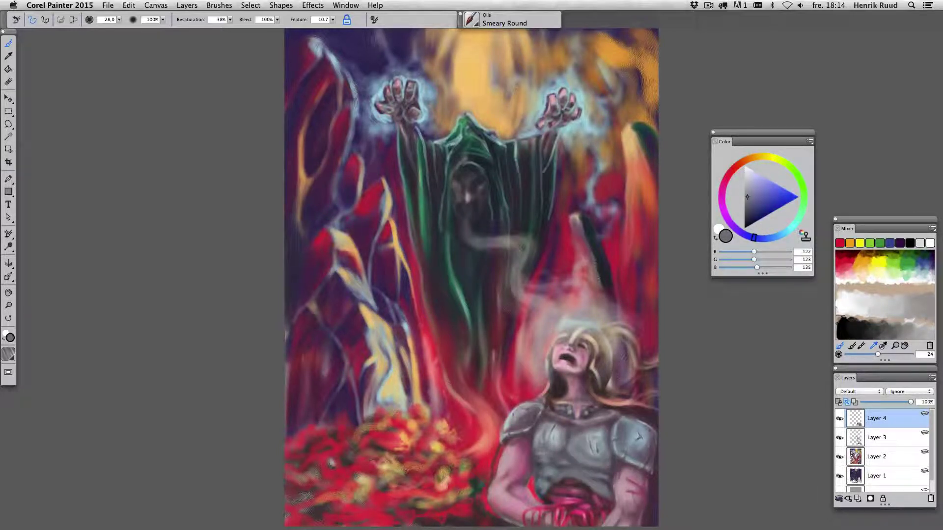
left_click(575, 448, "alt")
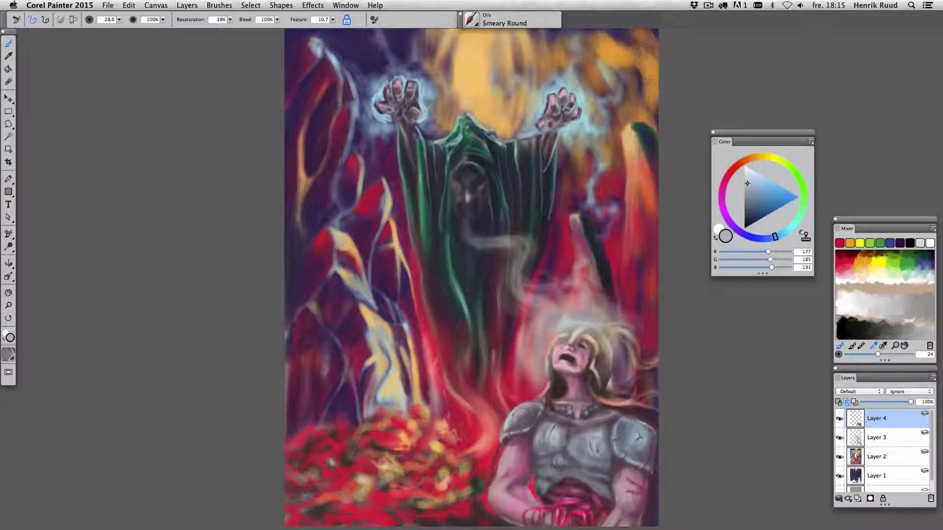
mouse_move(564, 482)
left_mouse_down()
mouse_move(593, 467)
mouse_move(558, 494)
left_mouse_up()
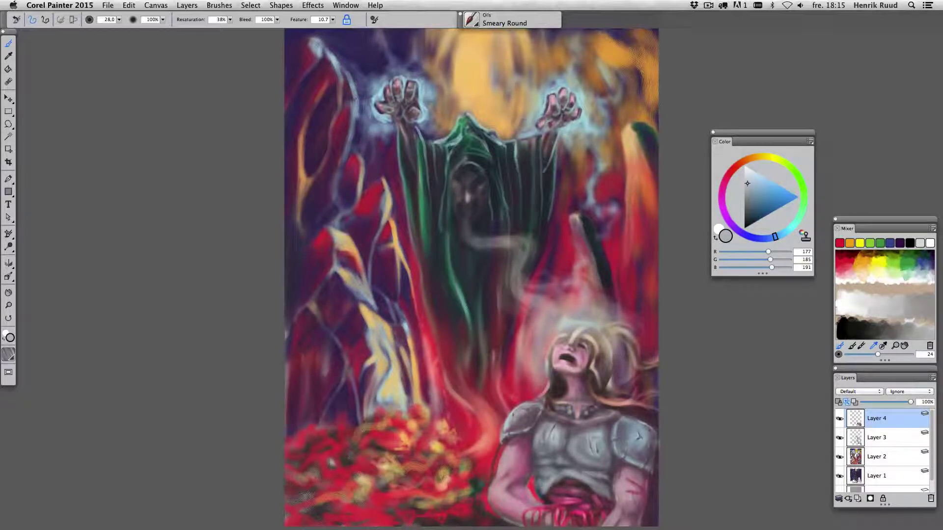
- Darken the shadow around the belly opening with dark purplish grey and blend mid blue-grey over the breastplate's chest
key("bracketleft")
left_click(606, 497, "alt")
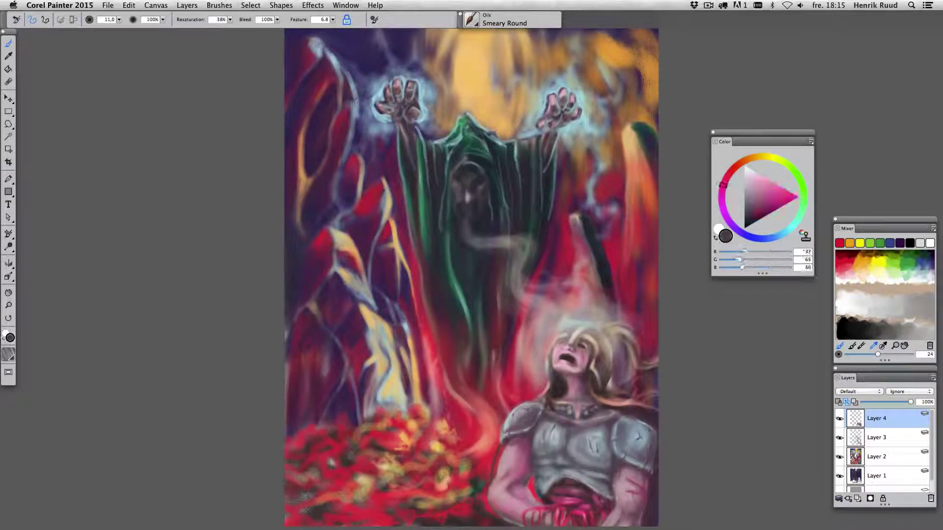
key("bracketright")
key("bracketright")
key("bracketright")
mouse_move(607, 497)
left_mouse_down()
mouse_move(582, 481)
mouse_move(589, 472)
left_mouse_up()
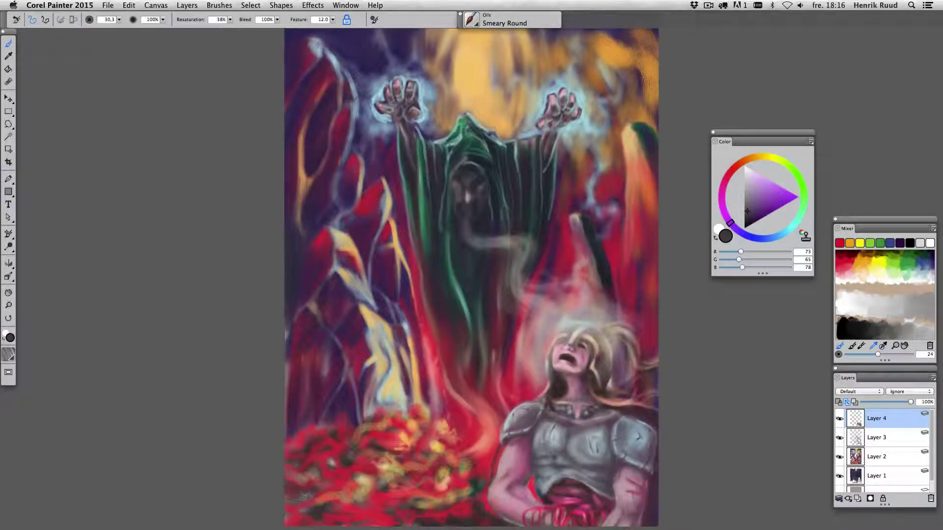
left_click(546, 459, "alt")
mouse_move(526, 442)
left_mouse_down()
mouse_move(570, 438)
mouse_move(604, 467)
mouse_move(570, 435)
left_mouse_up()
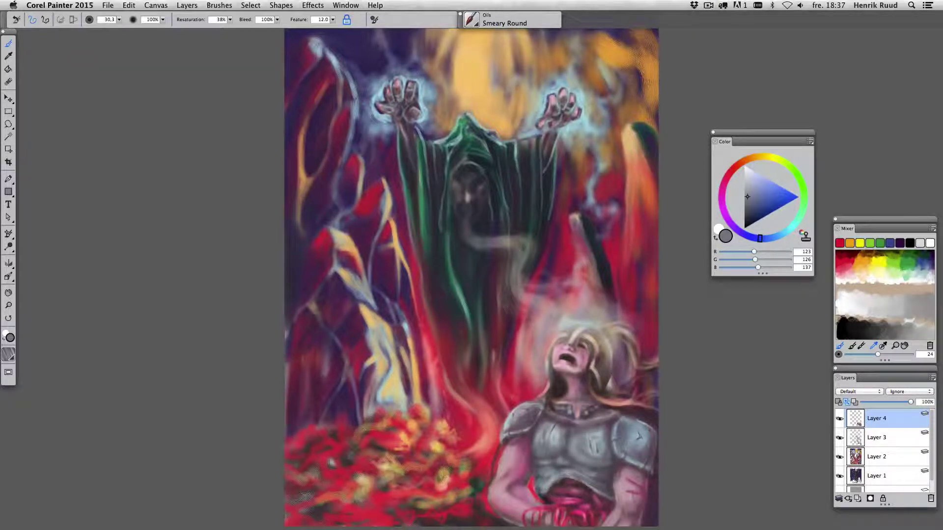
- Refine the upper arm's outer contour with sampled pinkish tones and paint red into the gap between arm and breastplate
scroll(540, 344, "up", 3)
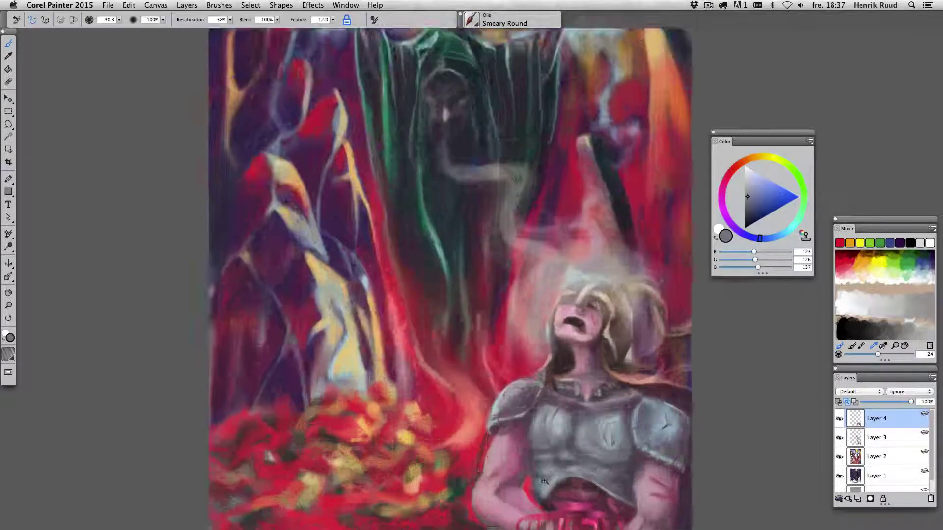
left_click(463, 338, "alt")
key("bracketleft")
key("bracketleft")
key("bracketleft")
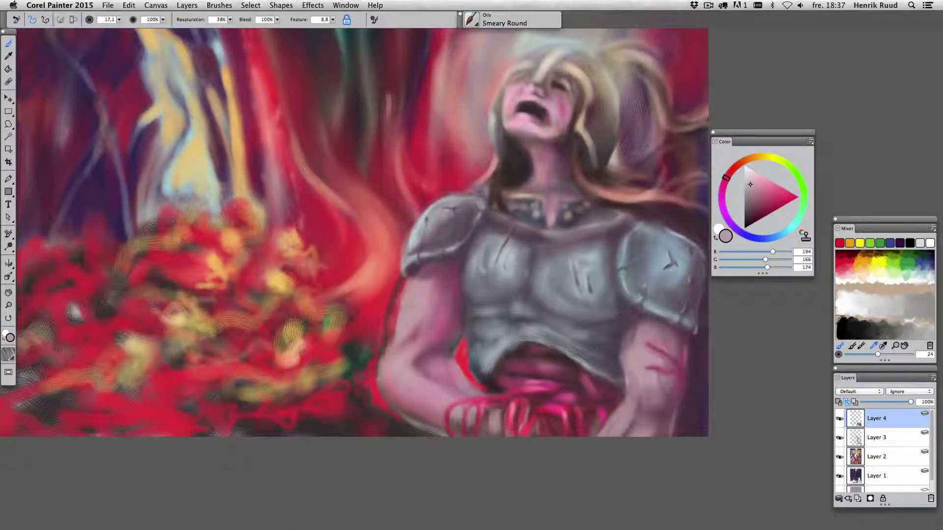
left_click_drag(406, 285, 388, 353)
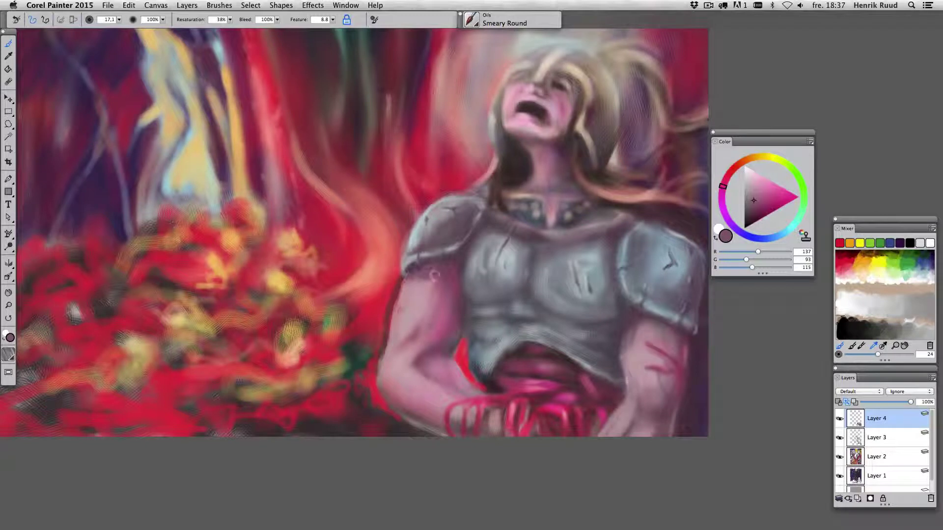
left_click(462, 344, "alt")
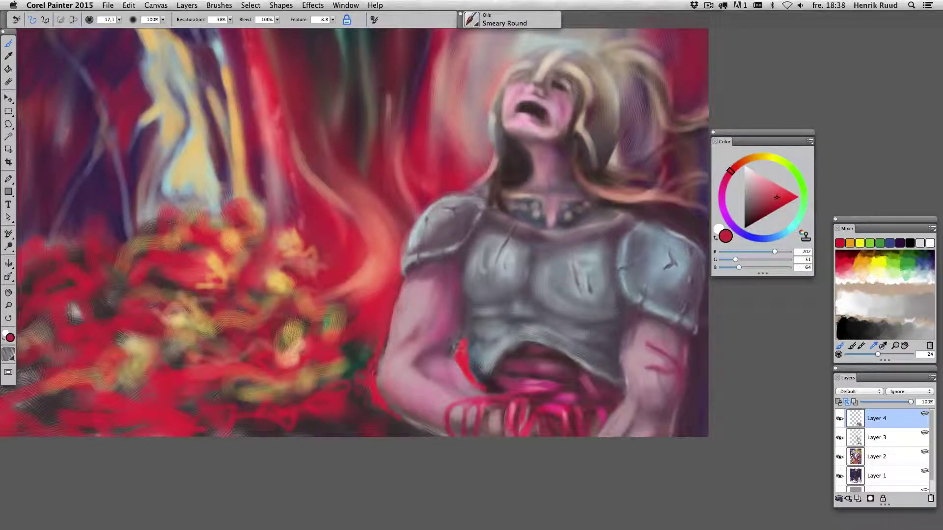
left_click_drag(453, 347, 461, 327)
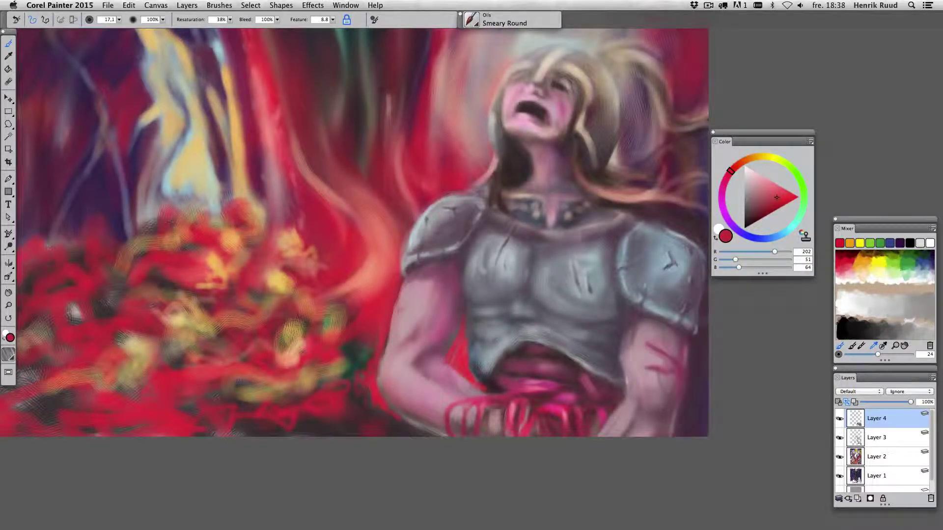
- Widen the breastplate's side towards the upper arm with grey and blue-grey sampled from the armour
left_click(544, 304, "alt")
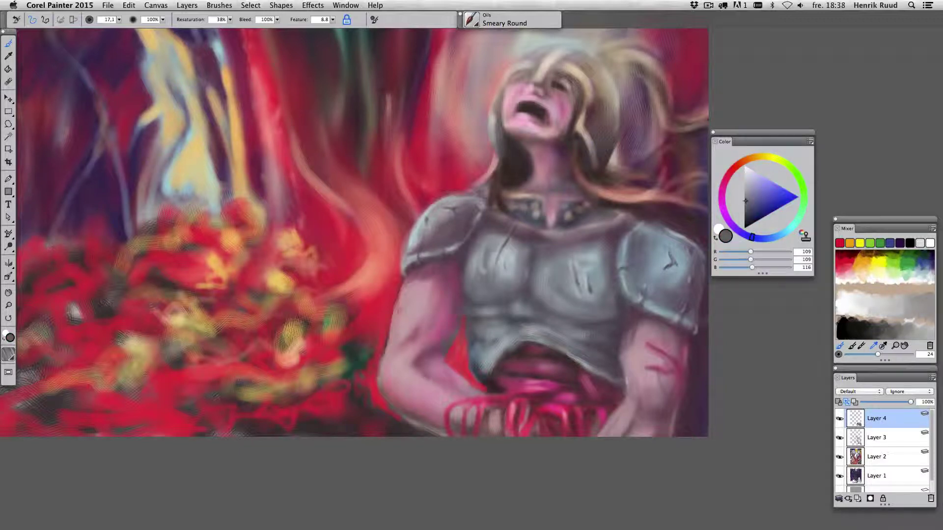
left_click_drag(461, 320, 479, 379)
key("bracketright")
left_click_drag(460, 336, 455, 253)
left_click(464, 294, "alt")
left_click_drag(474, 315, 496, 308)
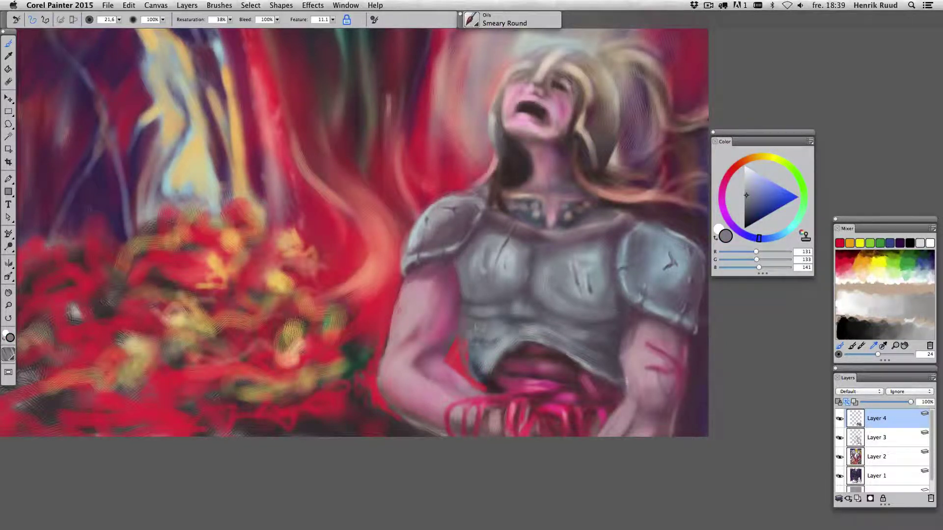
- Deepen the shadows along the breastplate's side, chest centre and belly opening and around the shoulder plate with dark sampled tones
left_click(472, 366, "alt")
left_click_drag(472, 368, 457, 310)
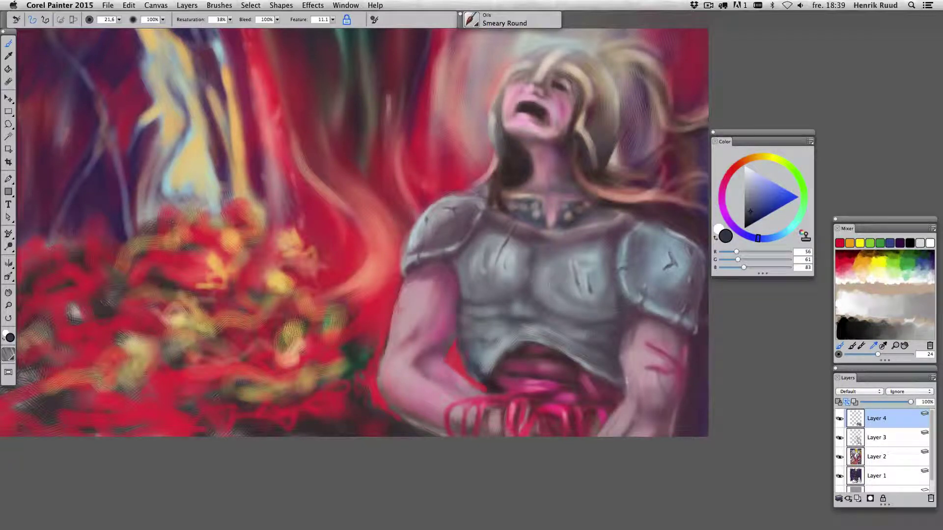
mouse_move(477, 348)
left_mouse_down()
mouse_move(499, 369)
mouse_move(514, 346)
mouse_move(476, 380)
mouse_move(515, 347)
left_mouse_up()
left_click(490, 385, "alt")
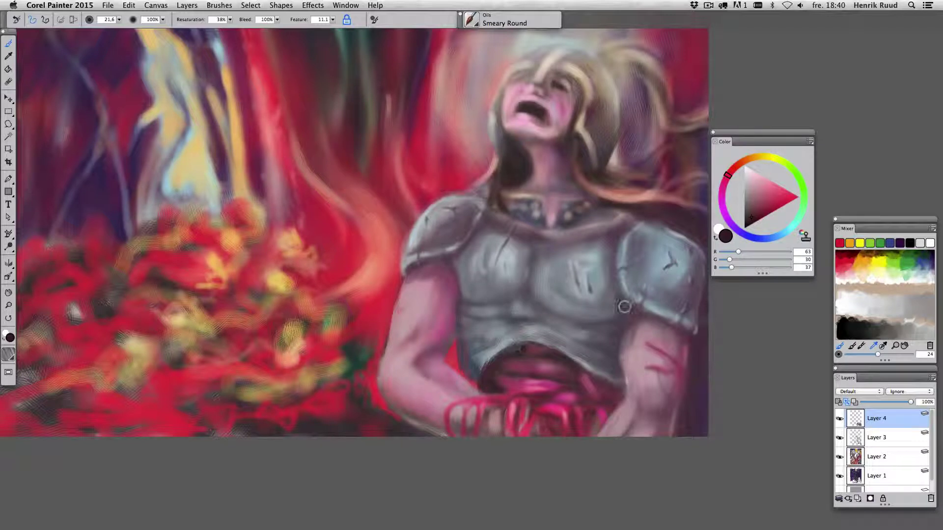
left_click_drag(525, 271, 520, 295)
left_click_drag(609, 324, 617, 300)
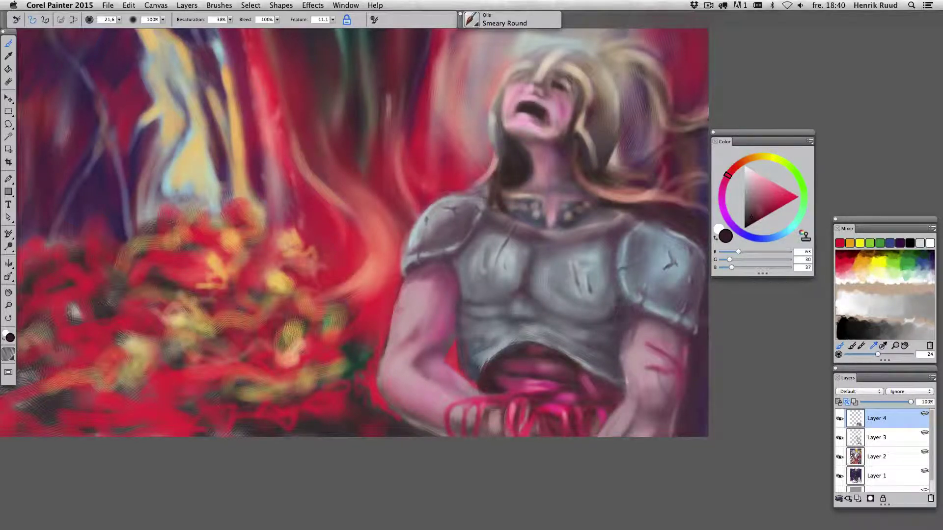
left_click_drag(703, 258, 673, 229)
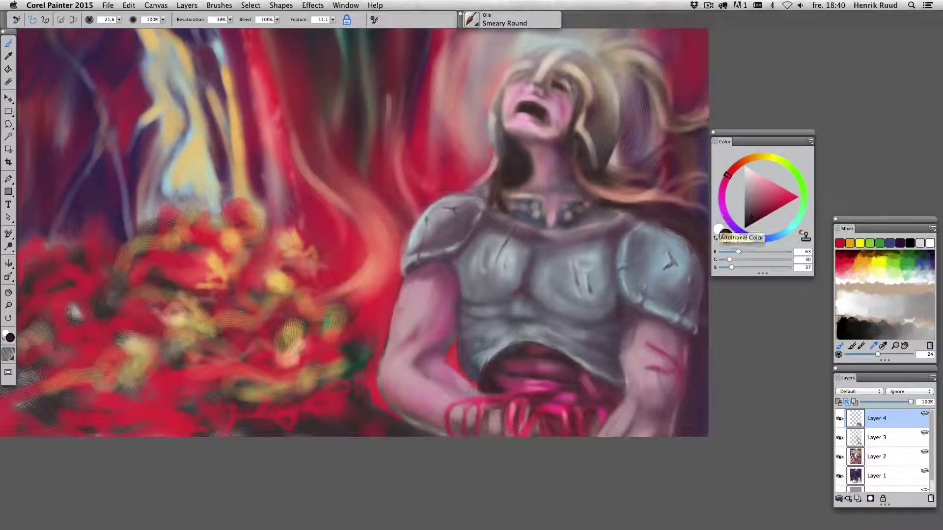
- Shade the muscle folds of the forearm and elbow with darker pinkish purple tones sampled from the figure
left_click(495, 382, "alt")
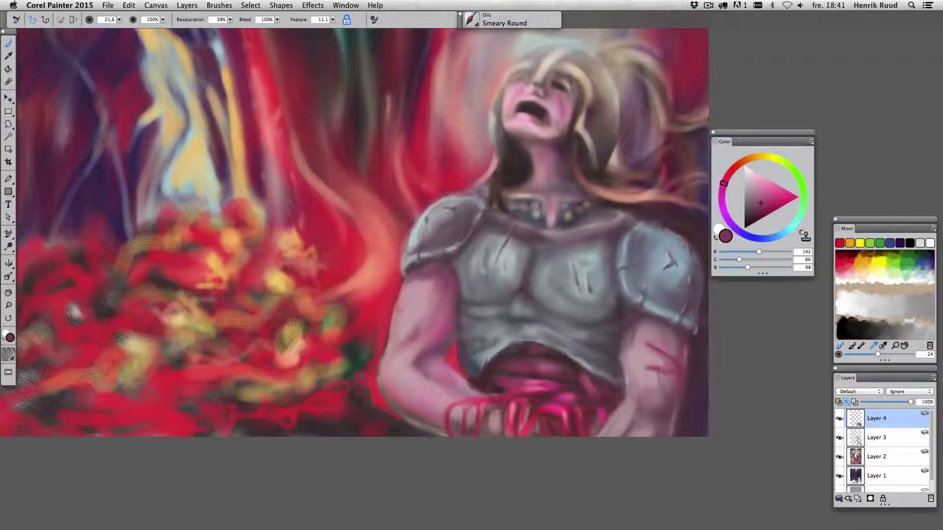
left_click(435, 356, "alt")
mouse_move(433, 350)
left_mouse_down()
mouse_move(464, 393)
mouse_move(418, 414)
left_mouse_up()
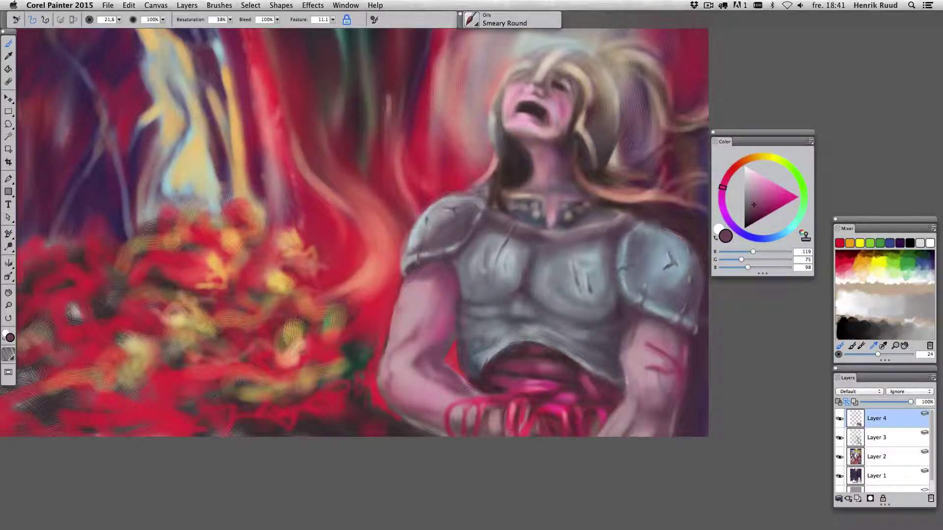
mouse_move(410, 322)
left_mouse_down()
mouse_move(388, 359)
mouse_move(451, 326)
mouse_move(438, 356)
left_mouse_up()
left_click(437, 358, "alt")
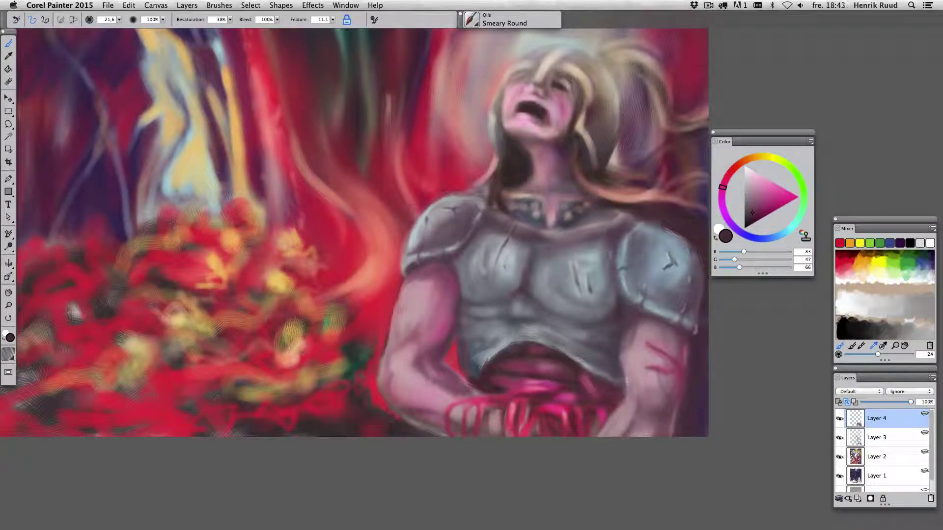
key("super+0")
key("super+shift+n")
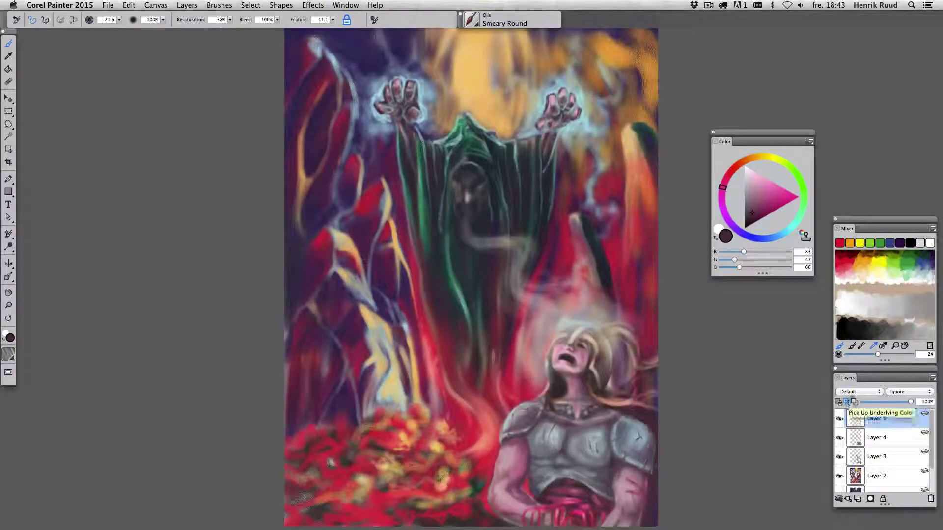
left_click(744, 166)
left_click_drag(540, 471, 609, 515)
left_click_drag(396, 491, 470, 415)
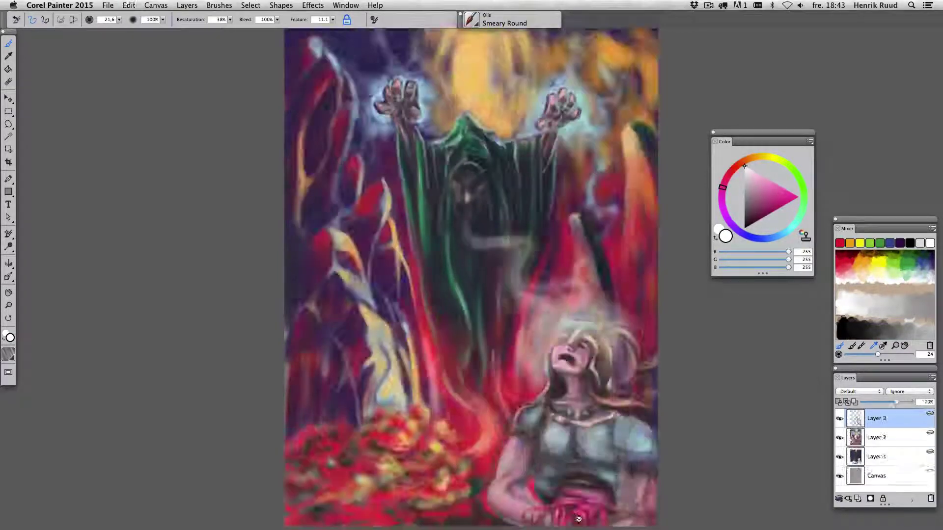
- Paint pale pinkish skin strokes across the belly opening below the breastplate, sampling tones from the surrounding flesh
key("super+plus")
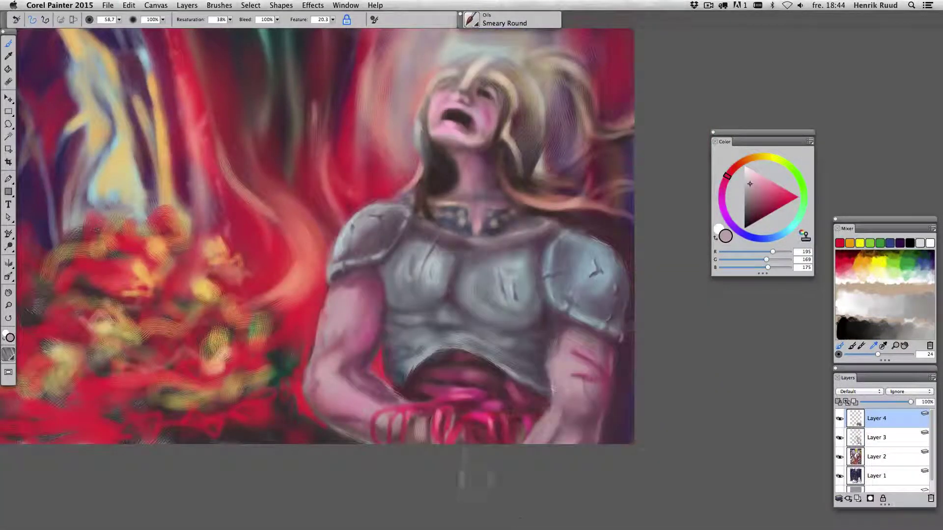
mouse_move(432, 366)
left_mouse_down()
mouse_move(450, 361)
mouse_move(418, 381)
mouse_move(486, 366)
mouse_move(405, 396)
left_mouse_up()
mouse_move(496, 381)
left_mouse_down()
mouse_move(472, 390)
mouse_move(499, 398)
mouse_move(442, 388)
mouse_move(433, 398)
mouse_move(519, 393)
mouse_move(533, 405)
mouse_move(528, 418)
mouse_move(523, 393)
mouse_move(531, 427)
left_mouse_up()
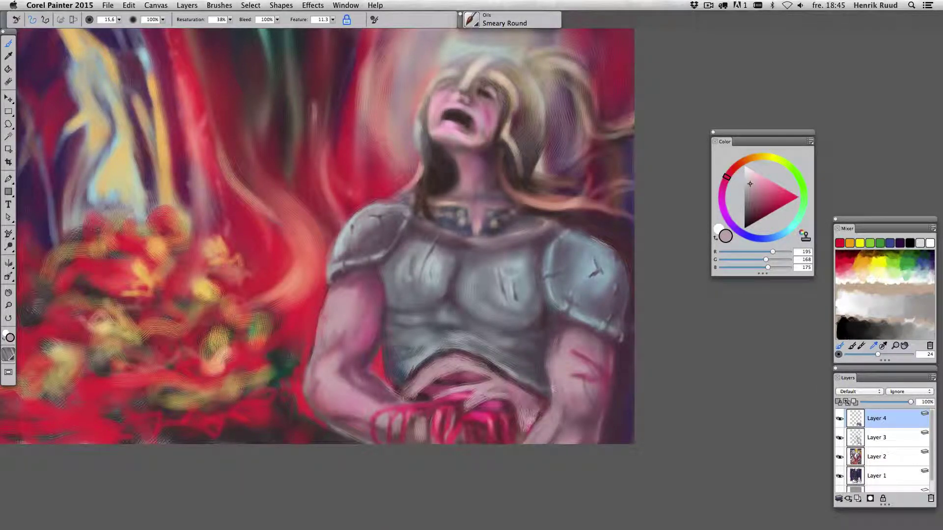
left_click(417, 388, "alt")
mouse_move(442, 361)
left_mouse_down()
mouse_move(493, 366)
mouse_move(444, 364)
mouse_move(530, 388)
mouse_move(533, 428)
mouse_move(523, 408)
mouse_move(466, 407)
mouse_move(499, 393)
left_mouse_up()
left_click(460, 412, "alt")
mouse_move(511, 442)
left_mouse_down()
mouse_move(531, 410)
mouse_move(509, 384)
mouse_move(498, 444)
mouse_move(486, 386)
mouse_move(469, 406)
mouse_move(516, 390)
mouse_move(432, 373)
mouse_move(416, 388)
mouse_move(408, 378)
mouse_move(418, 386)
mouse_move(443, 357)
mouse_move(472, 361)
left_mouse_up()
- Refine the belly's side next to the forearm with sampled pink and a brush reduced to about 7
left_click(554, 389, "alt")
left_click(525, 393, "alt")
key("bracketleft")
key("bracketleft")
key("bracketleft")
key("bracketleft")
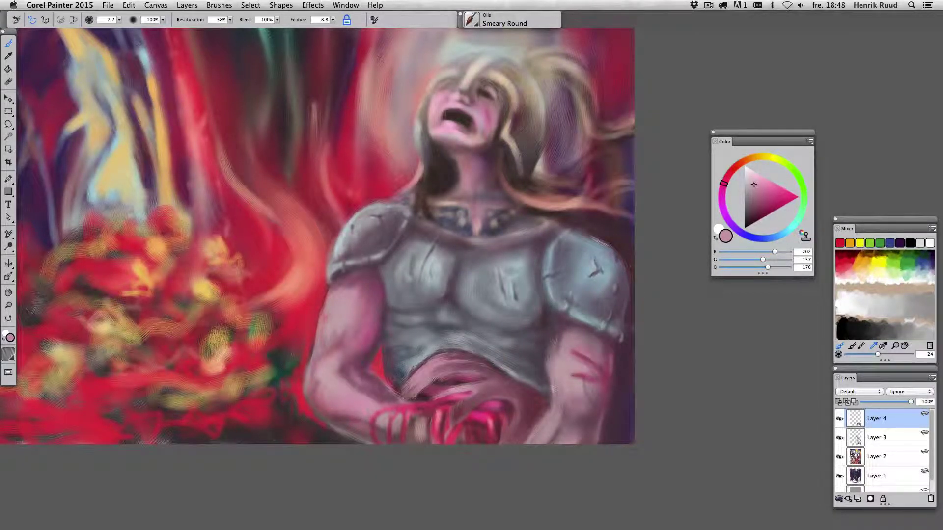
mouse_move(510, 440)
left_mouse_down()
mouse_move(514, 400)
mouse_move(537, 404)
left_mouse_up()
- Fill the belly with broader curved pinkish strokes, using an enlarged brush and colours sampled from the skin
left_click(438, 381, "alt")
key("bracketright")
key("bracketright")
key("bracketright")
key("bracketright")
key("bracketright")
left_click_drag(450, 374, 422, 384)
mouse_move(514, 440)
left_mouse_down()
mouse_move(533, 388)
mouse_move(474, 404)
mouse_move(509, 383)
left_mouse_up()
left_click(527, 407, "alt")
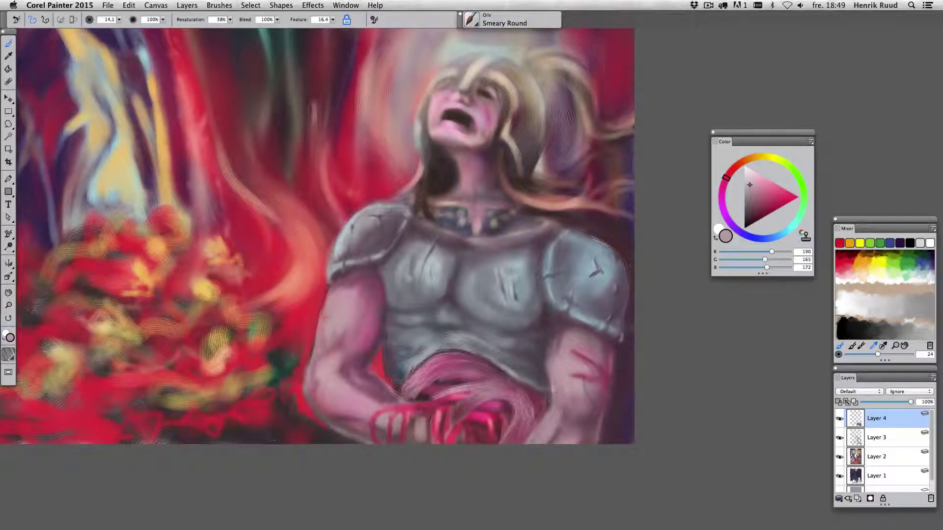
- Drop all layers onto the canvas and add a new empty layer above it
left_click(932, 378)
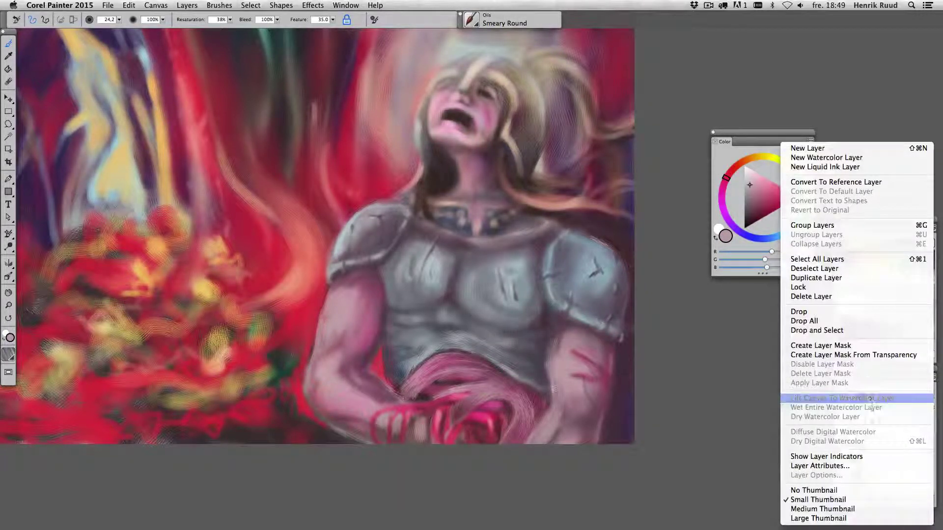
left_click(816, 396)
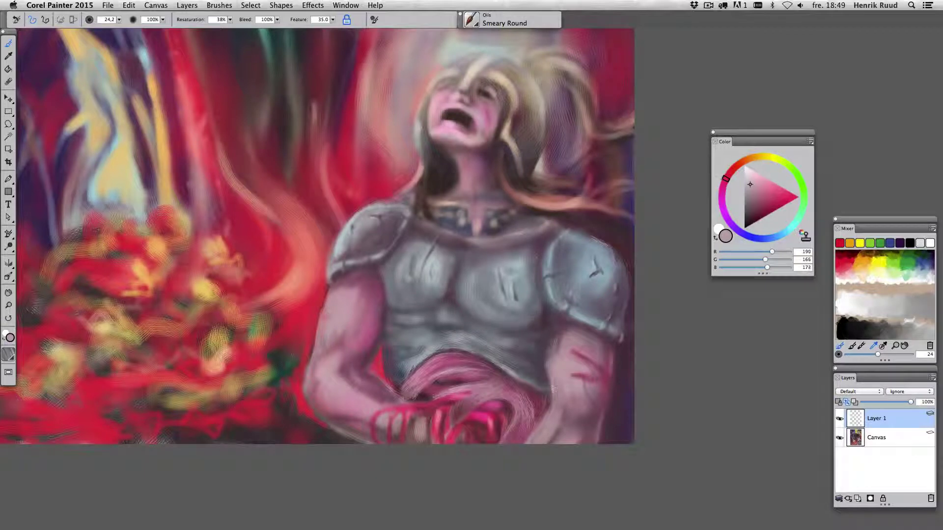
- Sample light pink from the belly and set up the Smeary Round brush with 7% resaturation and 4.7 feature
left_click(451, 362, "alt")
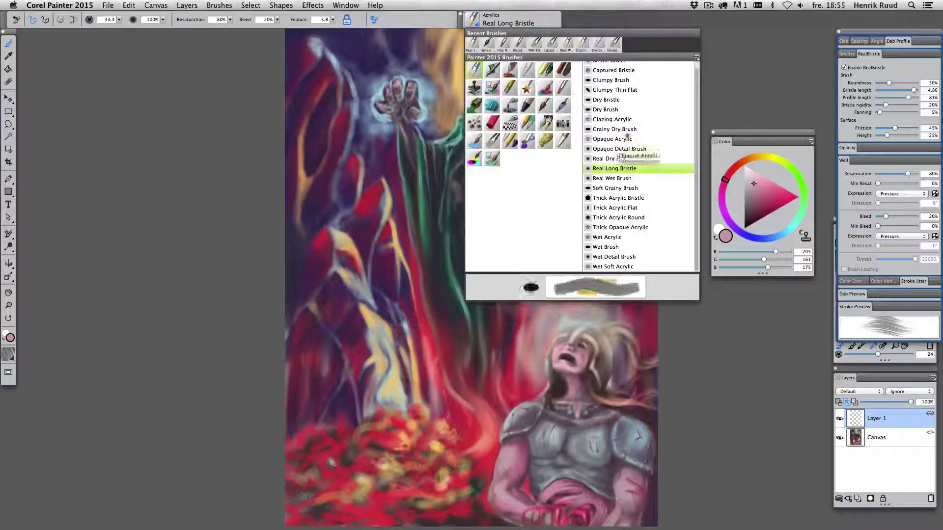
left_click(503, 43)
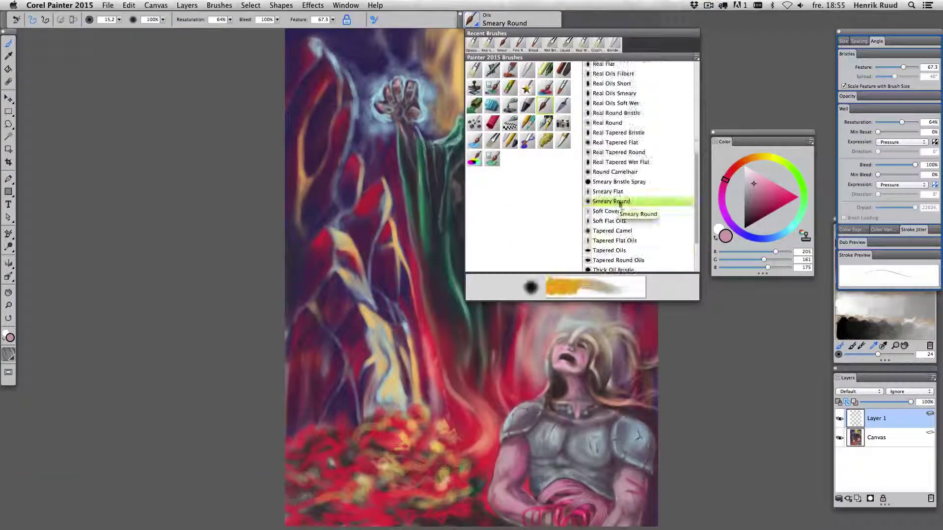
left_click(614, 199)
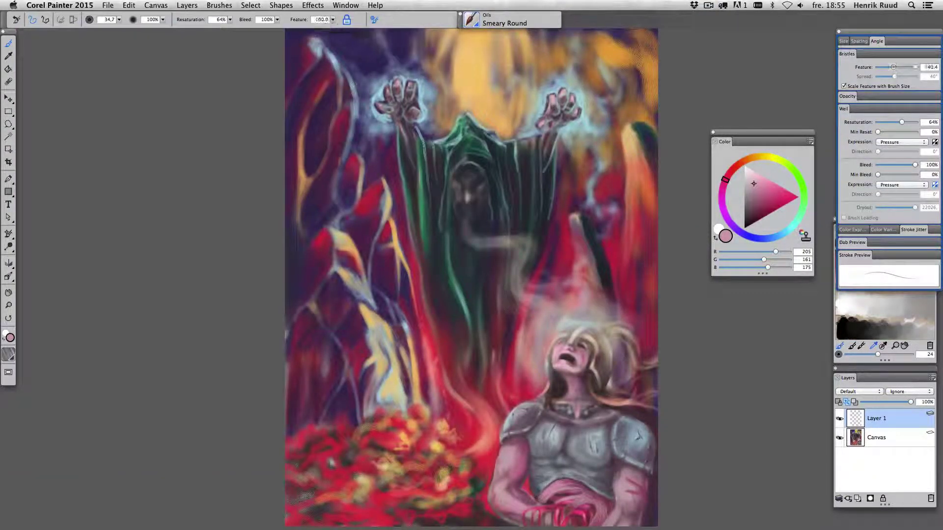
left_click(18, 19)
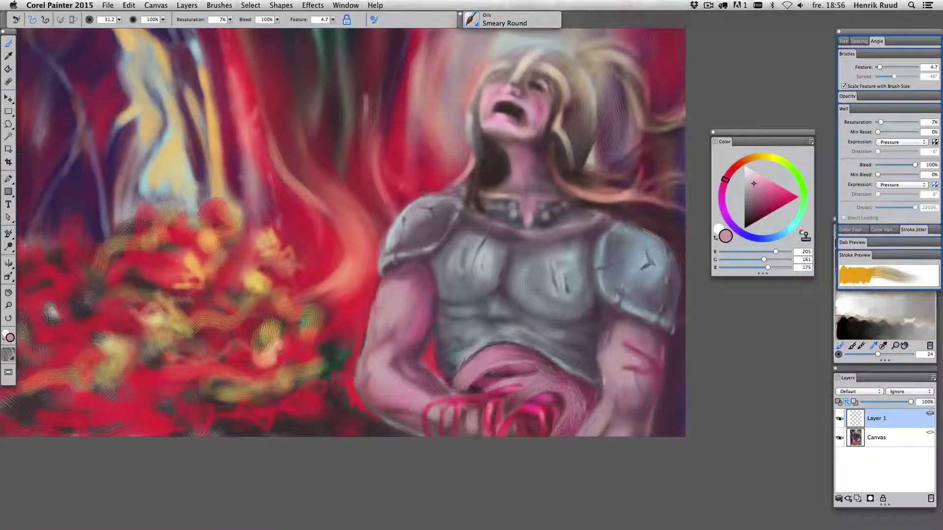
- Smooth the streaky pink strokes on the belly with the smeary brush
left_click_drag(543, 380, 564, 362)
left_click_drag(506, 405, 527, 394)
left_click_drag(565, 433, 589, 381)
- Darken the folds between the belly and the hands with a sampled dark tone and a smaller brush
left_click(475, 386, "alt")
key("bracketleft")
key("bracketleft")
key("bracketleft")
key("bracketleft")
mouse_move(473, 382)
left_mouse_down()
mouse_move(516, 367)
mouse_move(526, 378)
mouse_move(498, 387)
mouse_move(562, 395)
mouse_move(549, 428)
mouse_move(522, 423)
left_mouse_up()
- Blend the side of the belly towards the forearm and breastplate edge, enlarging the brush to about 25
key("bracketright")
key("bracketright")
mouse_move(549, 394)
left_mouse_down()
mouse_move(545, 408)
mouse_move(580, 411)
mouse_move(587, 393)
left_mouse_up()
key("bracketright")
key("bracketright")
key("bracketright")
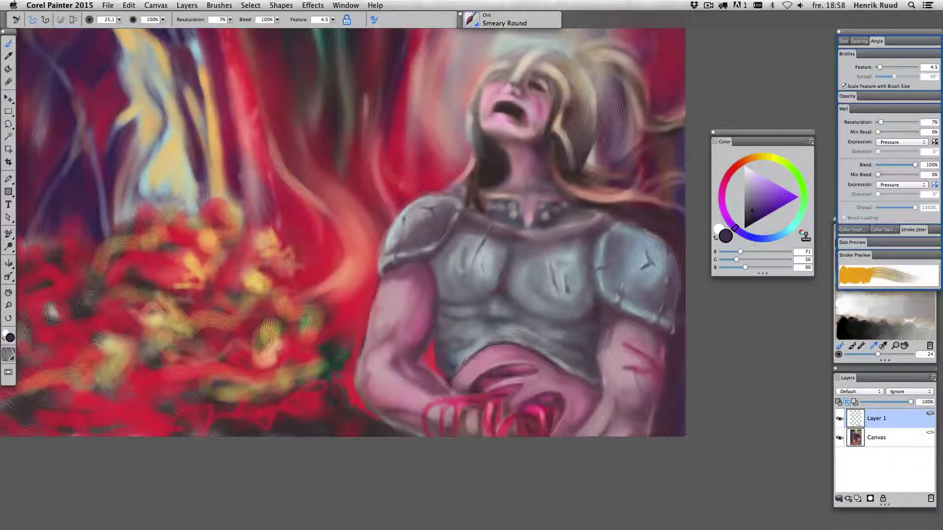
mouse_move(569, 429)
left_mouse_down()
mouse_move(587, 399)
mouse_move(544, 361)
left_mouse_up()
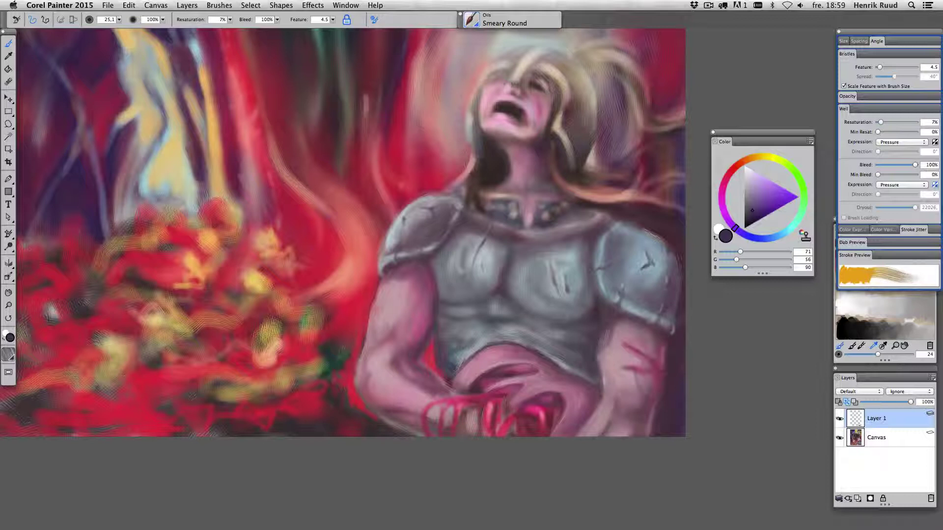
- Sample the pale pinkish skin tone of the forearm beside the belly and reduce the brush size to 7.2
left_click(658, 396, "alt")
key("bracketright")
key("bracketright")
key("bracketright")
key("bracketright")
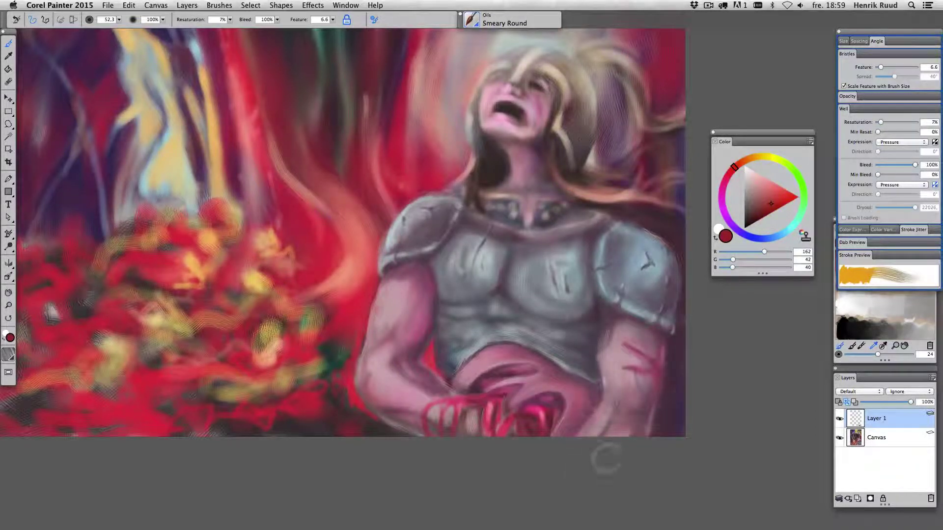
left_click(601, 433, "alt")
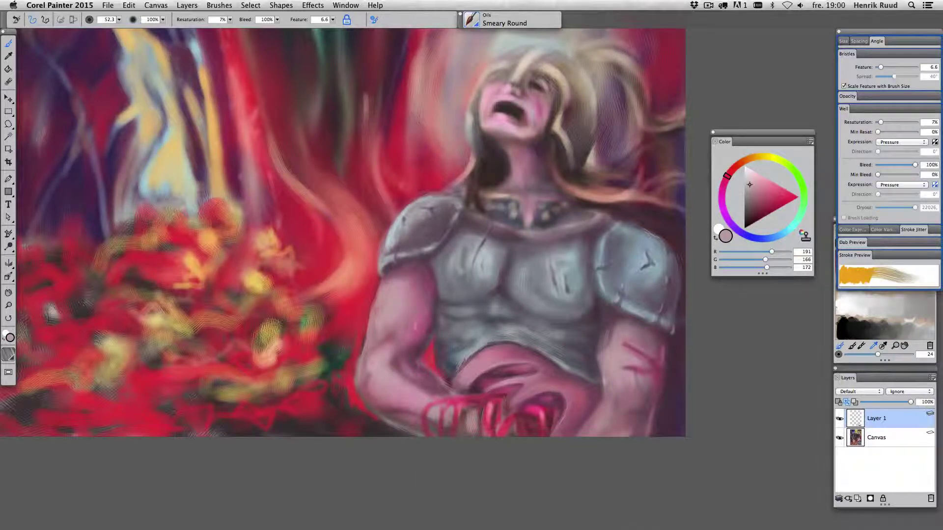
key("bracketleft")
key("bracketleft")
key("bracketleft")
key("bracketleft")
key("bracketleft")
key("bracketleft")
key("bracketleft")
key("bracketleft")
key("bracketleft")
key("bracketleft")
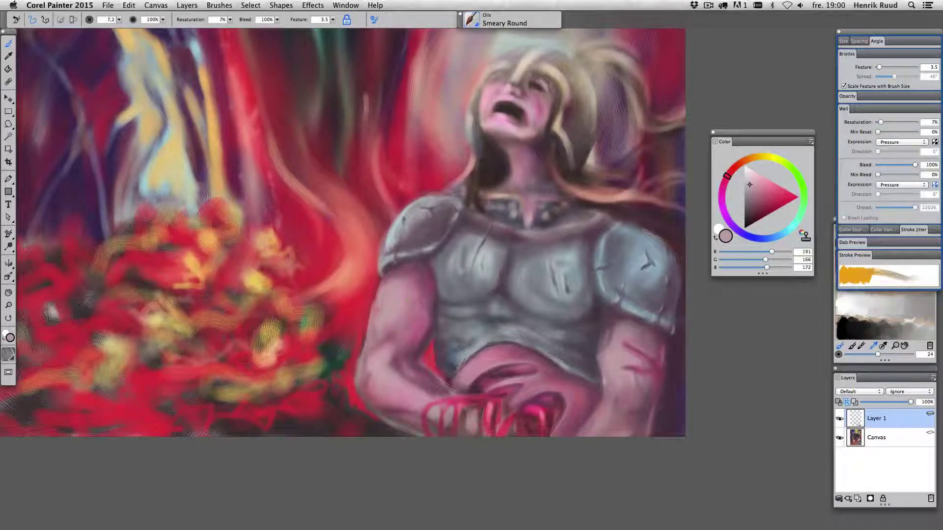